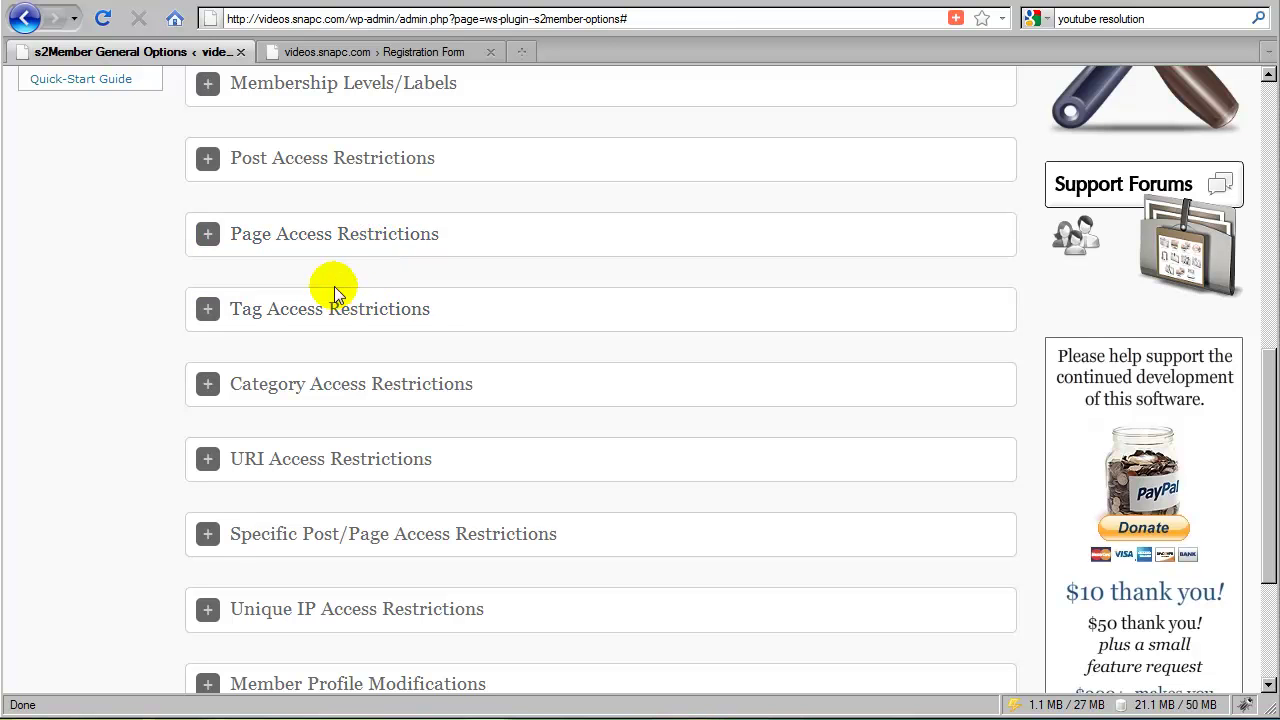
Step: Expand Post Access Restrictions and review its post ID fields for levels #0 through #4
{"action": "left_click", "coordinate": [332, 176]}
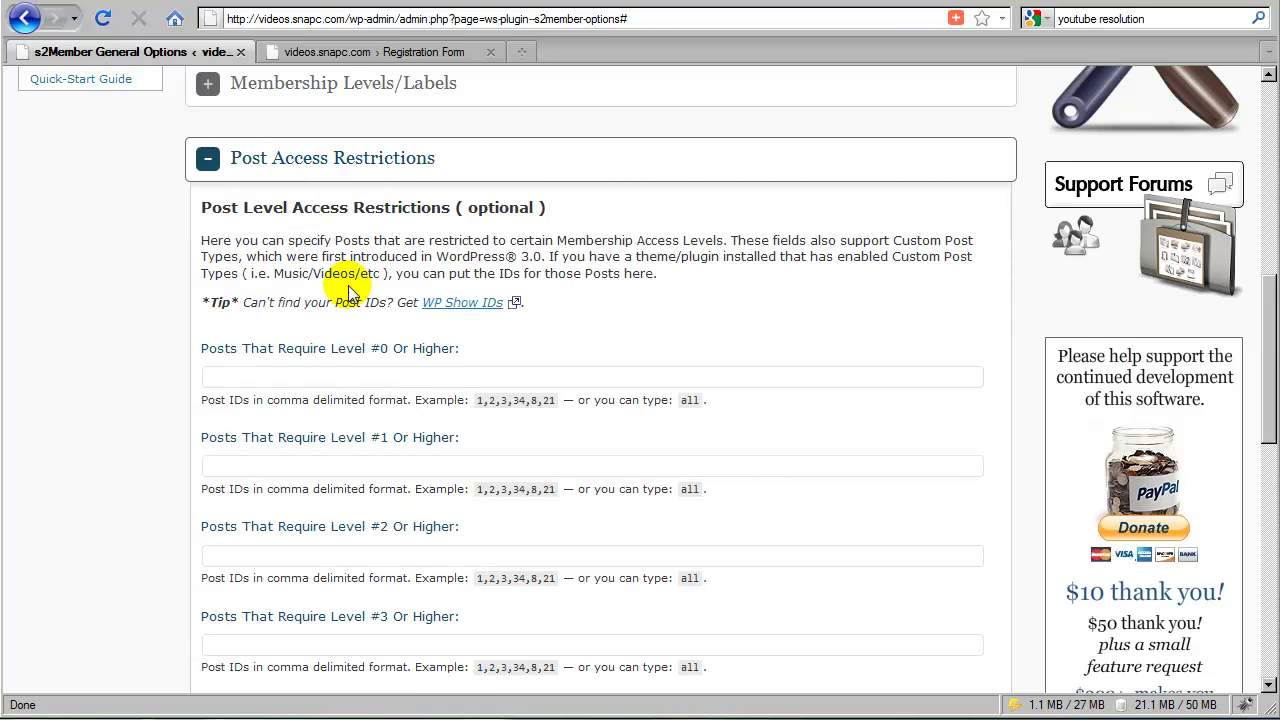
{"action": "scroll", "coordinate": [340, 300], "scroll_direction": "down", "scroll_amount": 2}
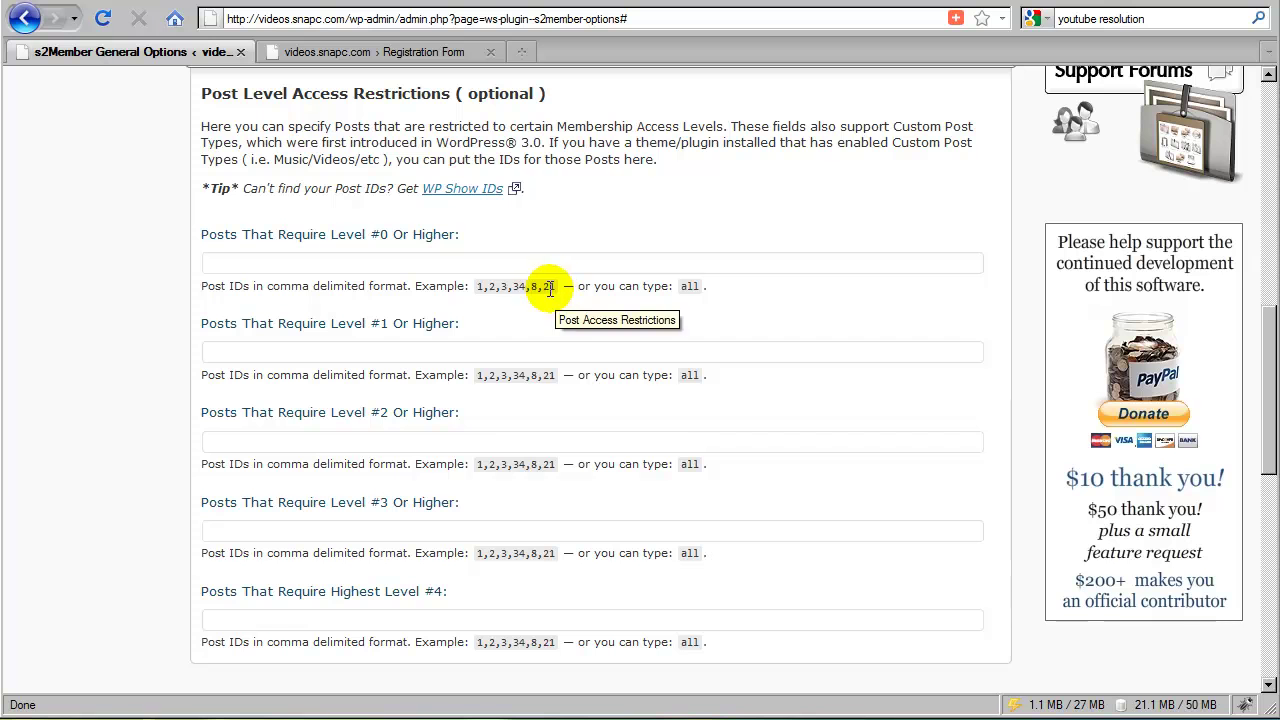
{"action": "scroll", "coordinate": [194, 269], "scroll_direction": "up", "scroll_amount": 15}
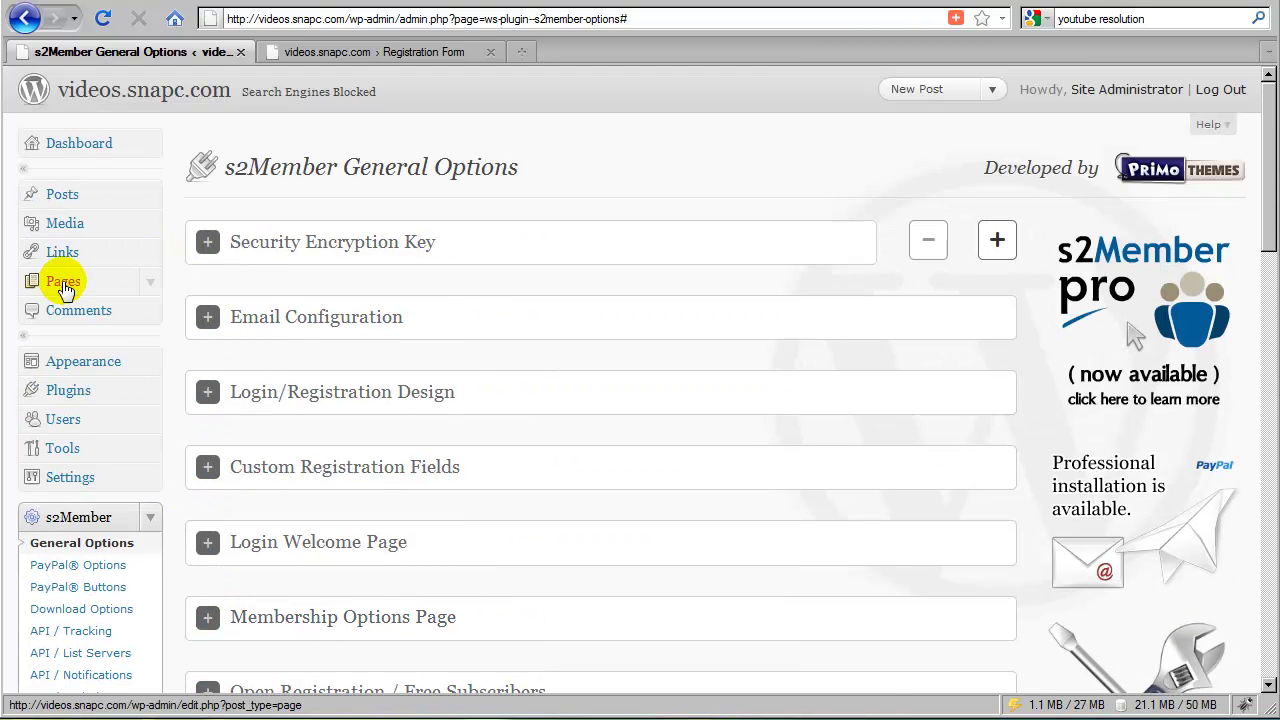
Step: Review the Pages list: Login Welcome Page, Membership Options Page and Protected Page
{"action": "left_click", "coordinate": [64, 284]}
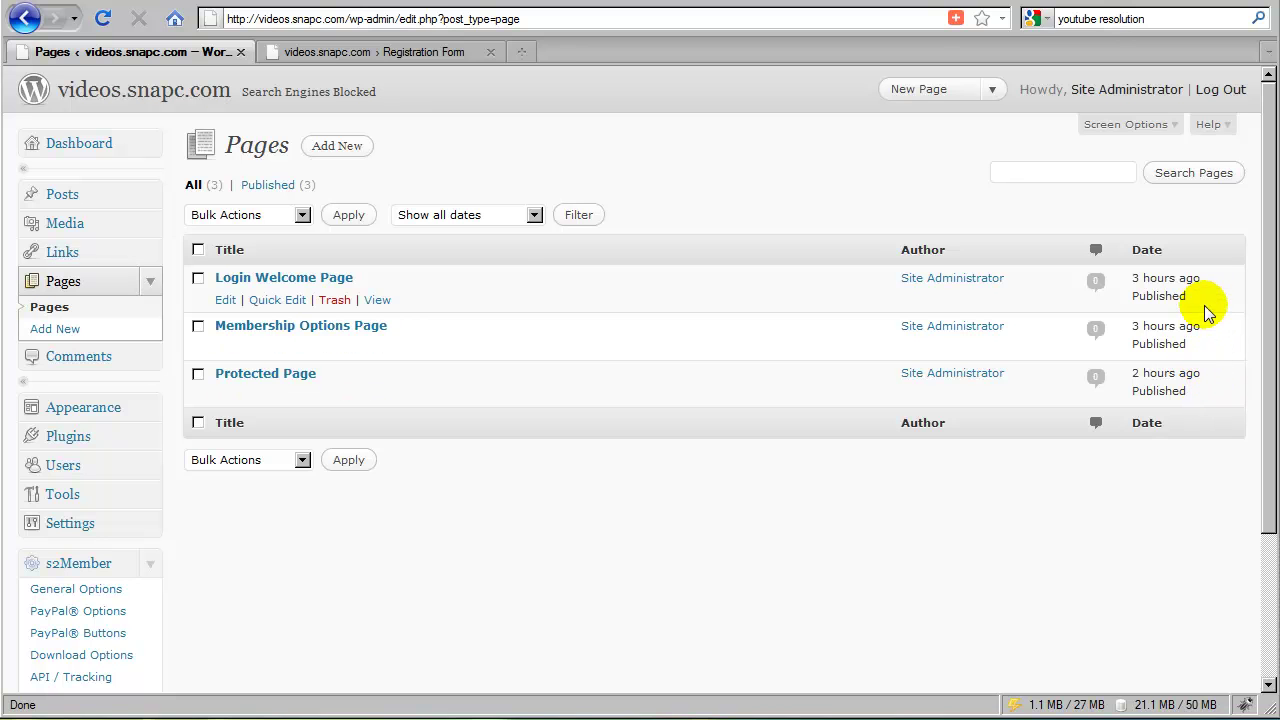
{"action": "scroll", "coordinate": [351, 491], "scroll_direction": "down", "scroll_amount": 4}
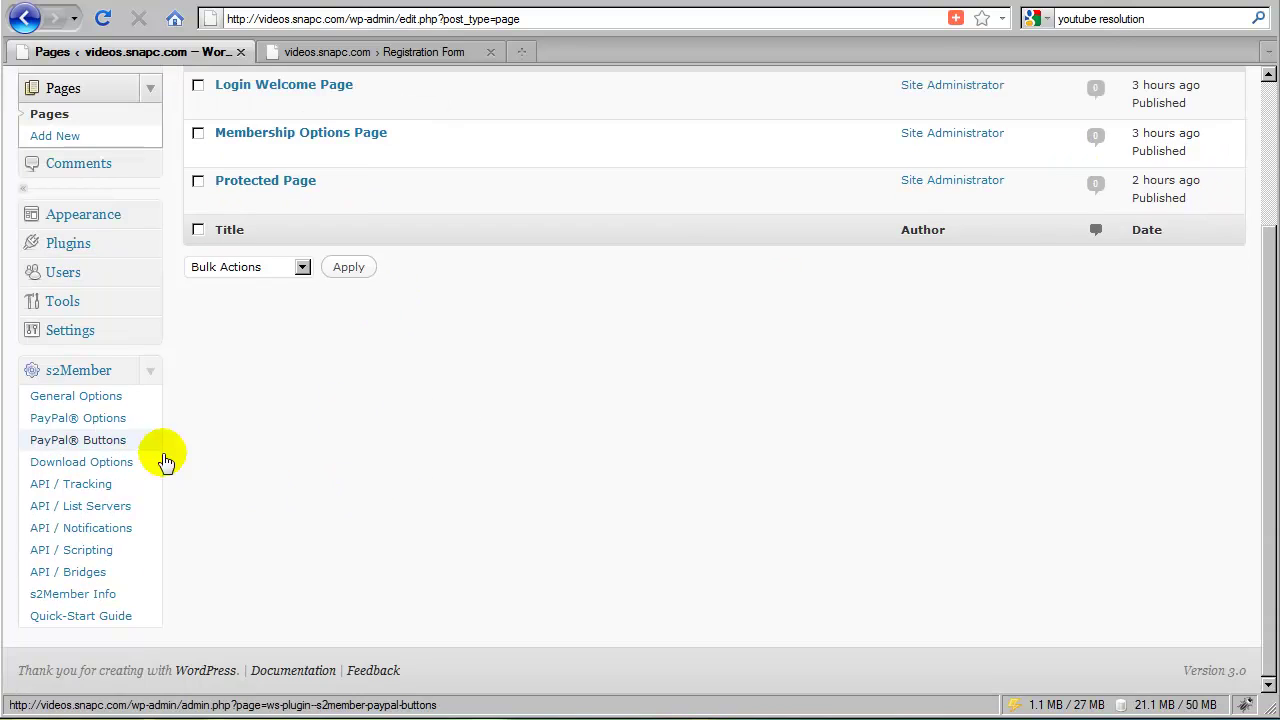
Step: Enter post IDs 36,211,895,4 in the Posts That Require Level #0 Or Higher field
{"action": "left_click", "coordinate": [104, 397]}
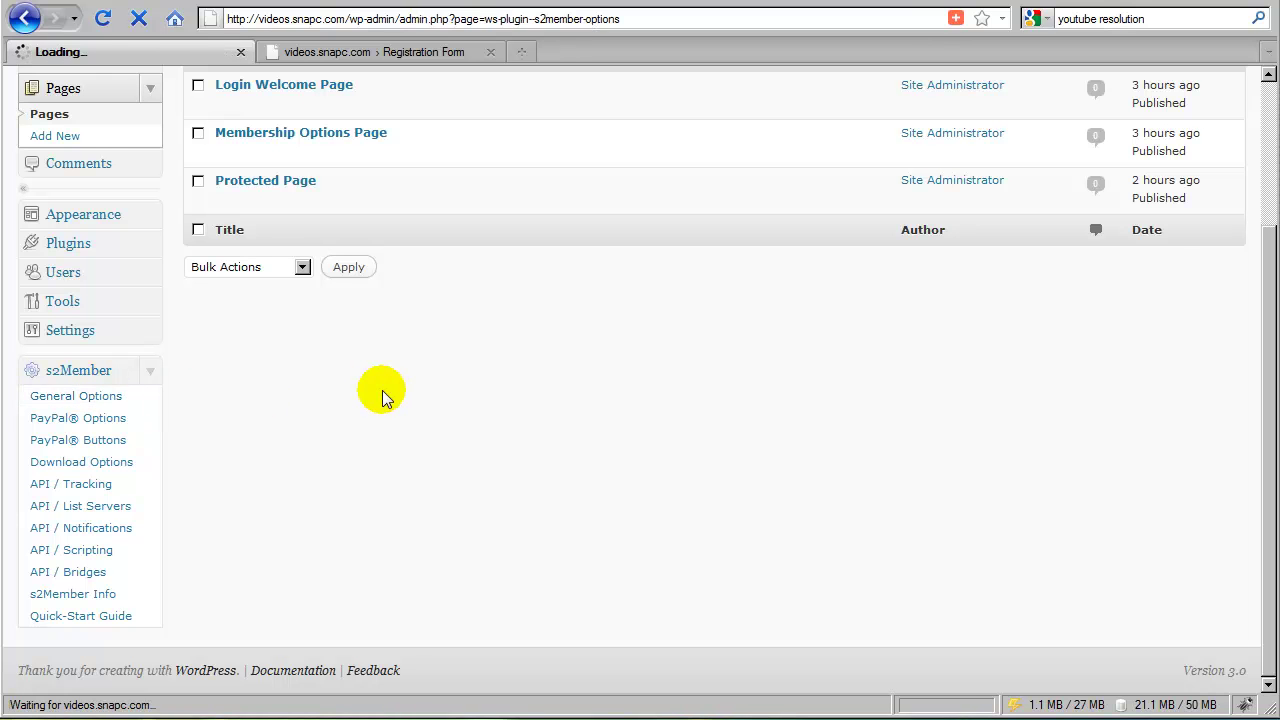
{"action": "scroll", "coordinate": [477, 402], "scroll_direction": "down", "scroll_amount": 5}
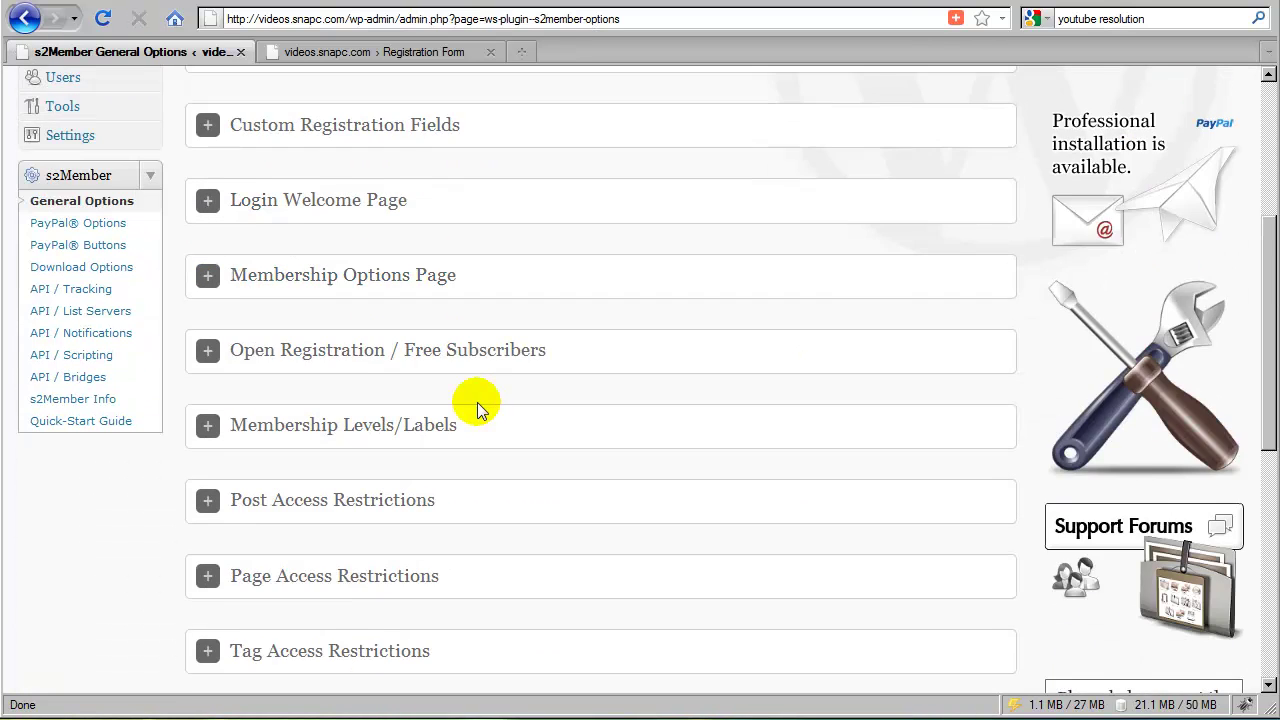
{"action": "scroll", "coordinate": [477, 402], "scroll_direction": "down", "scroll_amount": 2}
{"action": "scroll", "coordinate": [475, 408], "scroll_direction": "down", "scroll_amount": 2}
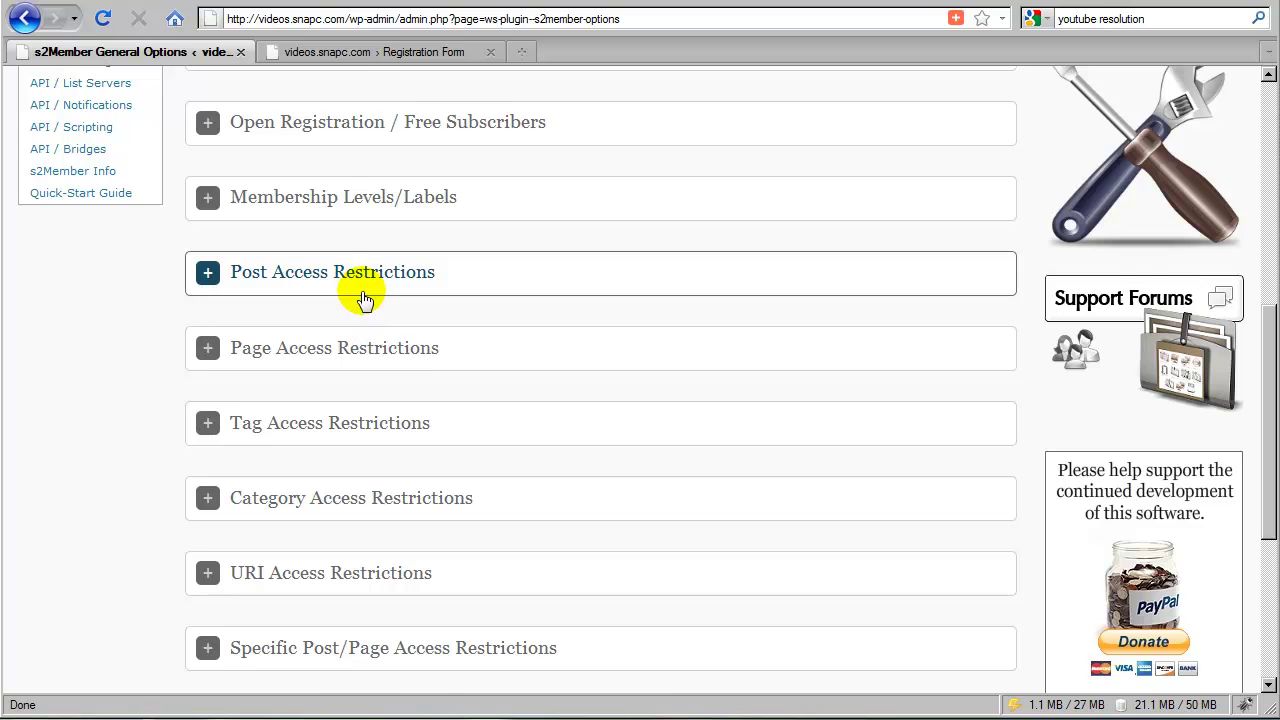
{"action": "left_click", "coordinate": [363, 285]}
{"action": "scroll", "coordinate": [362, 295], "scroll_direction": "down", "scroll_amount": 2}
{"action": "scroll", "coordinate": [363, 297], "scroll_direction": "down", "scroll_amount": 2}
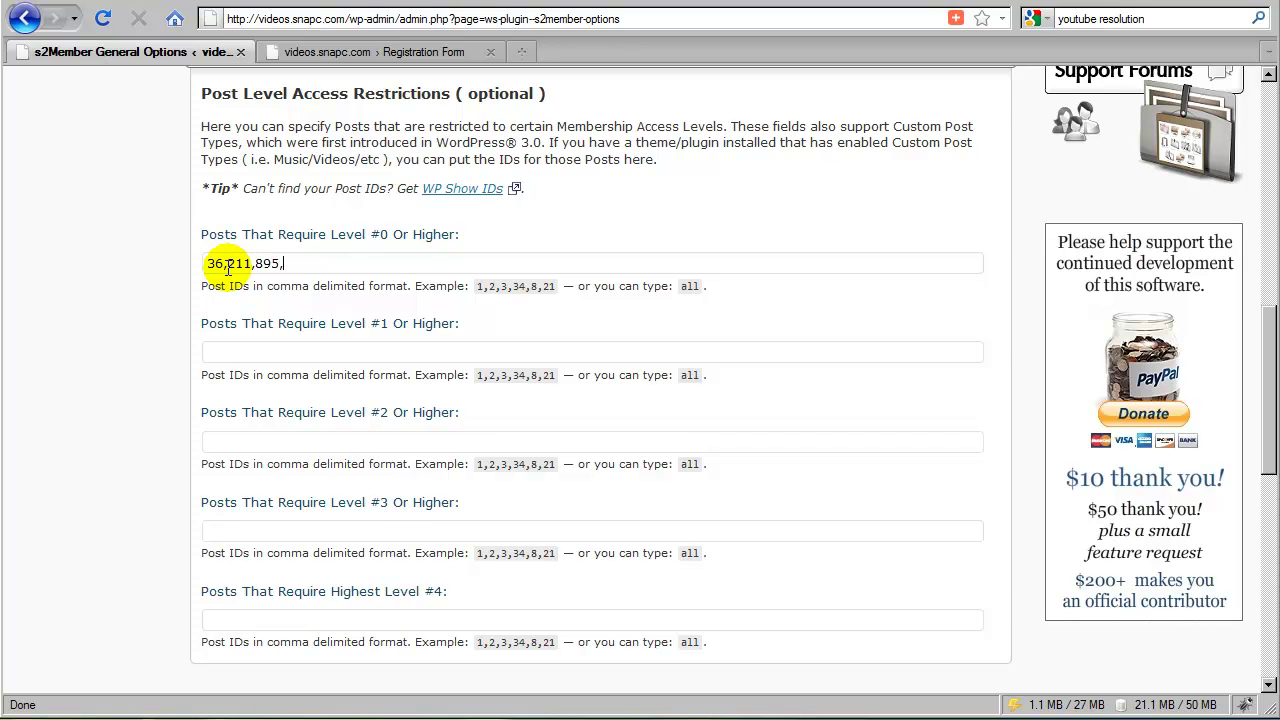
{"action": "left_click", "coordinate": [288, 308]}
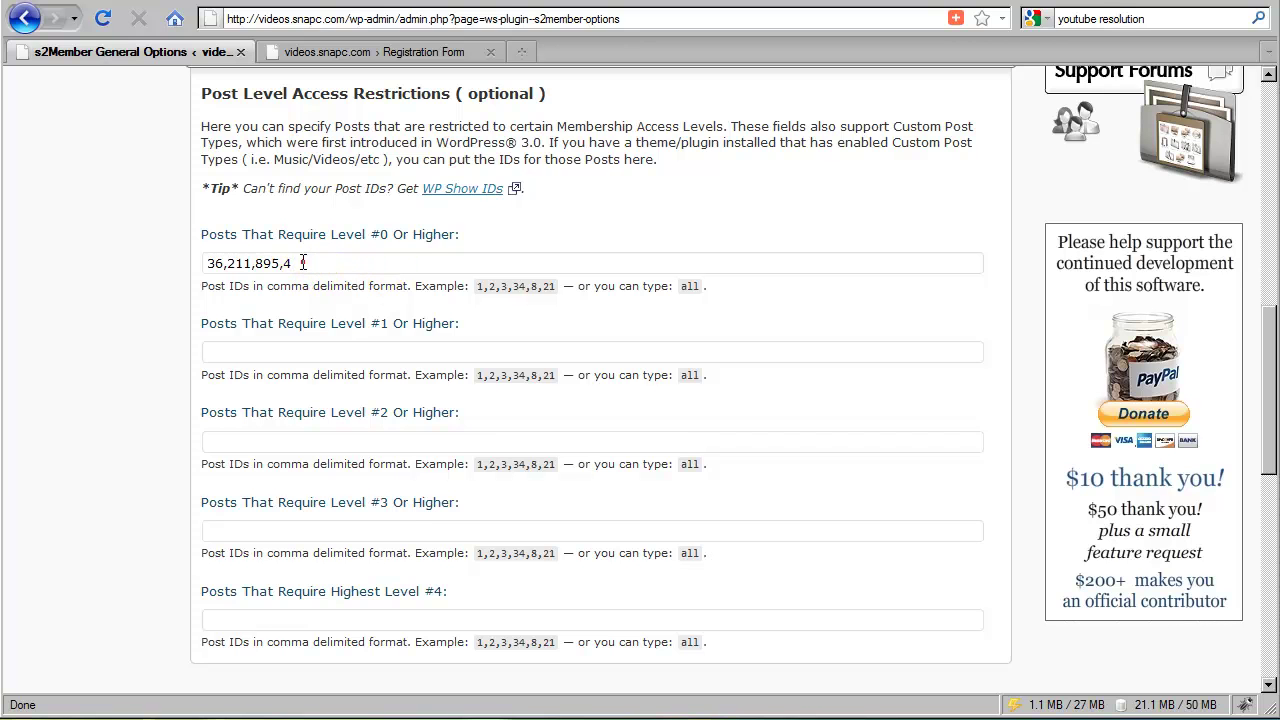
{"action": "left_click_drag", "start_coordinate": [303, 262], "coordinate": [217, 263]}
{"action": "left_click", "coordinate": [302, 296]}
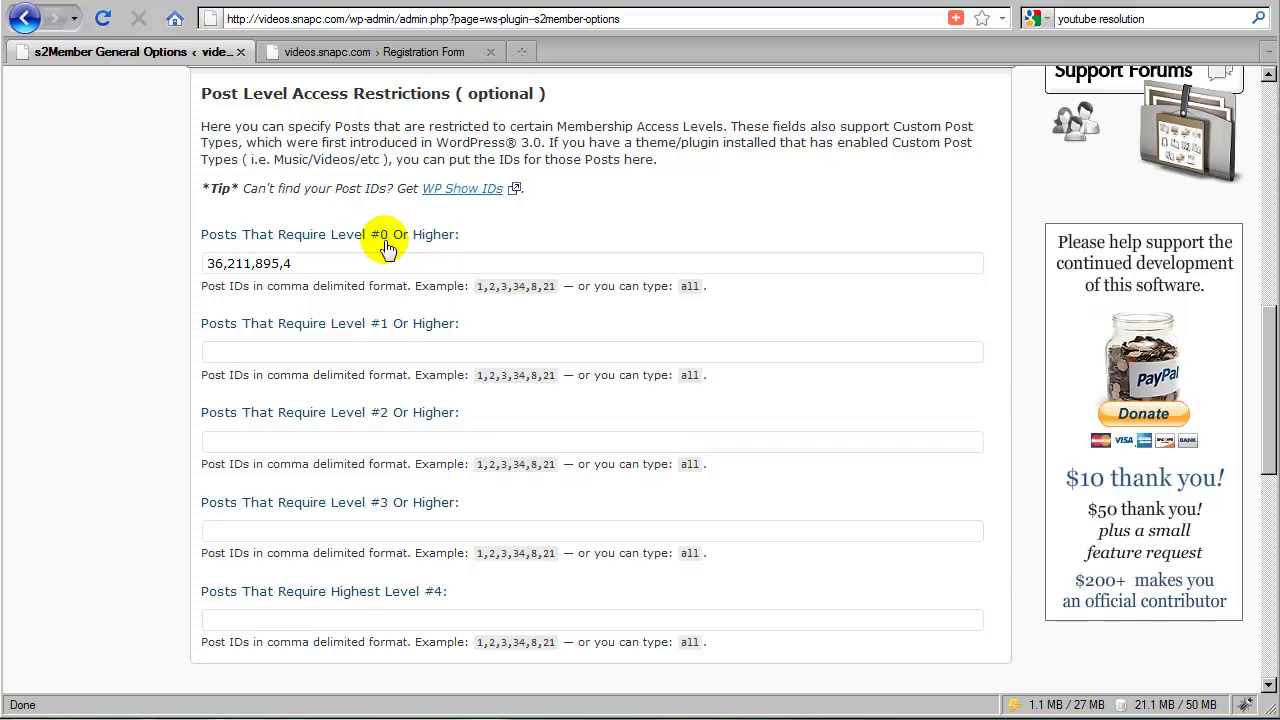
Step: Expand Membership Levels/Labels and replace the Level #0 label Free with Member
{"action": "scroll", "coordinate": [313, 277], "scroll_direction": "up", "scroll_amount": 4}
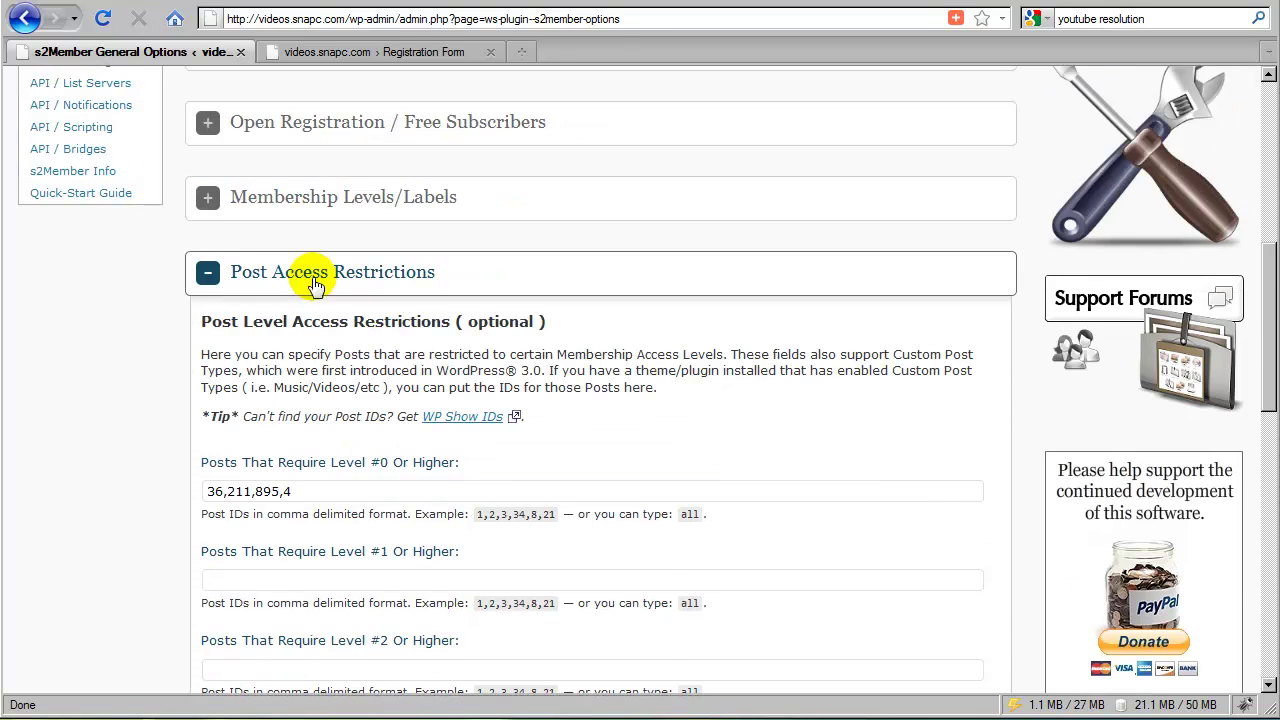
{"action": "left_click", "coordinate": [304, 305]}
{"action": "scroll", "coordinate": [310, 300], "scroll_direction": "down", "scroll_amount": 5}
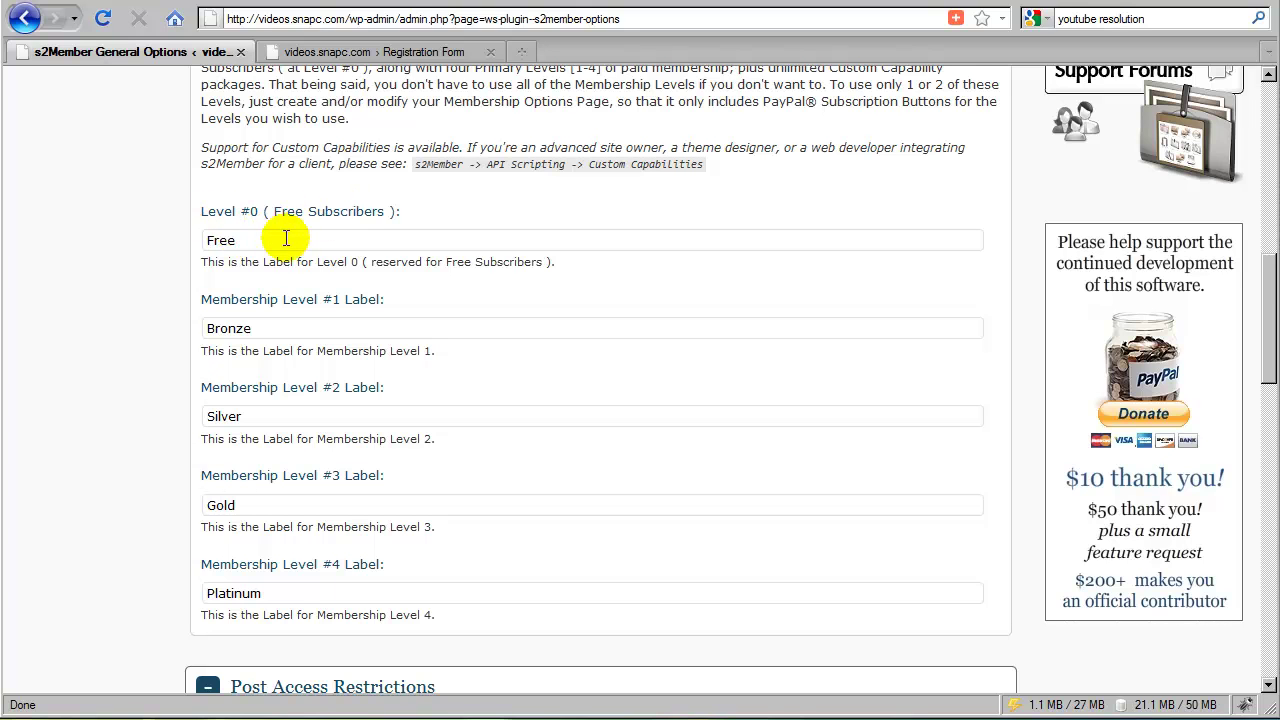
{"action": "left_click_drag", "start_coordinate": [242, 240], "coordinate": [205, 240]}
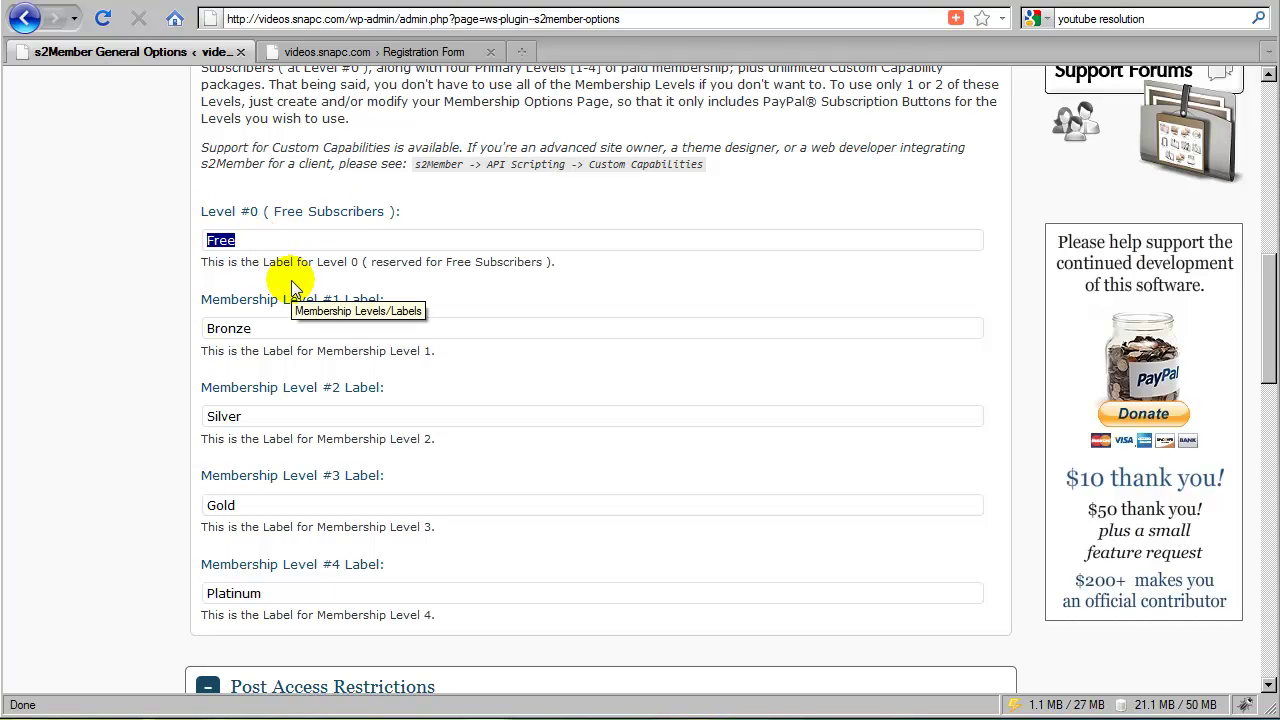
{"action": "type", "text": "Me"}
Step: Label Level #1 Premium Member and set the Silver, Gold and Platinum labels to '-'
{"action": "key", "text": "BackSpace"}
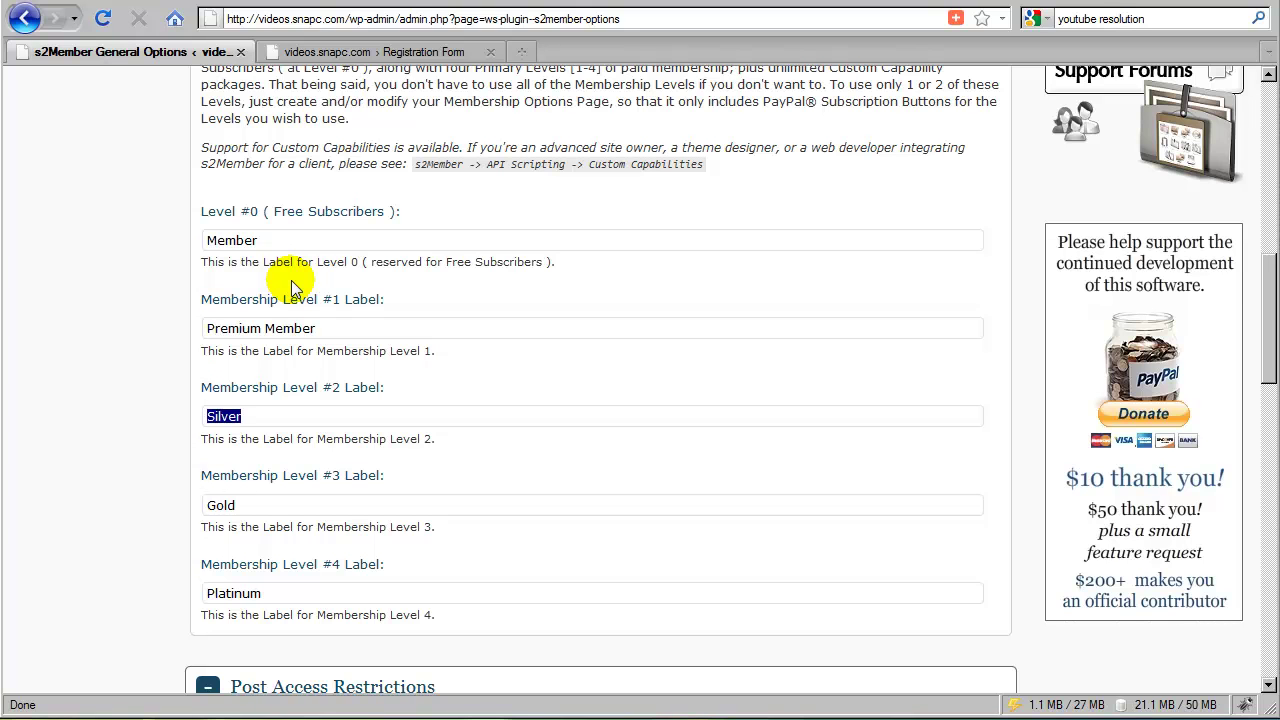
{"action": "type", "text": "-"}
{"action": "left_click_drag", "start_coordinate": [246, 506], "coordinate": [205, 505]}
{"action": "type", "text": "-"}
{"action": "left_click_drag", "start_coordinate": [274, 597], "coordinate": [205, 597]}
{"action": "type", "text": "-"}
{"action": "left_click", "coordinate": [433, 380]}
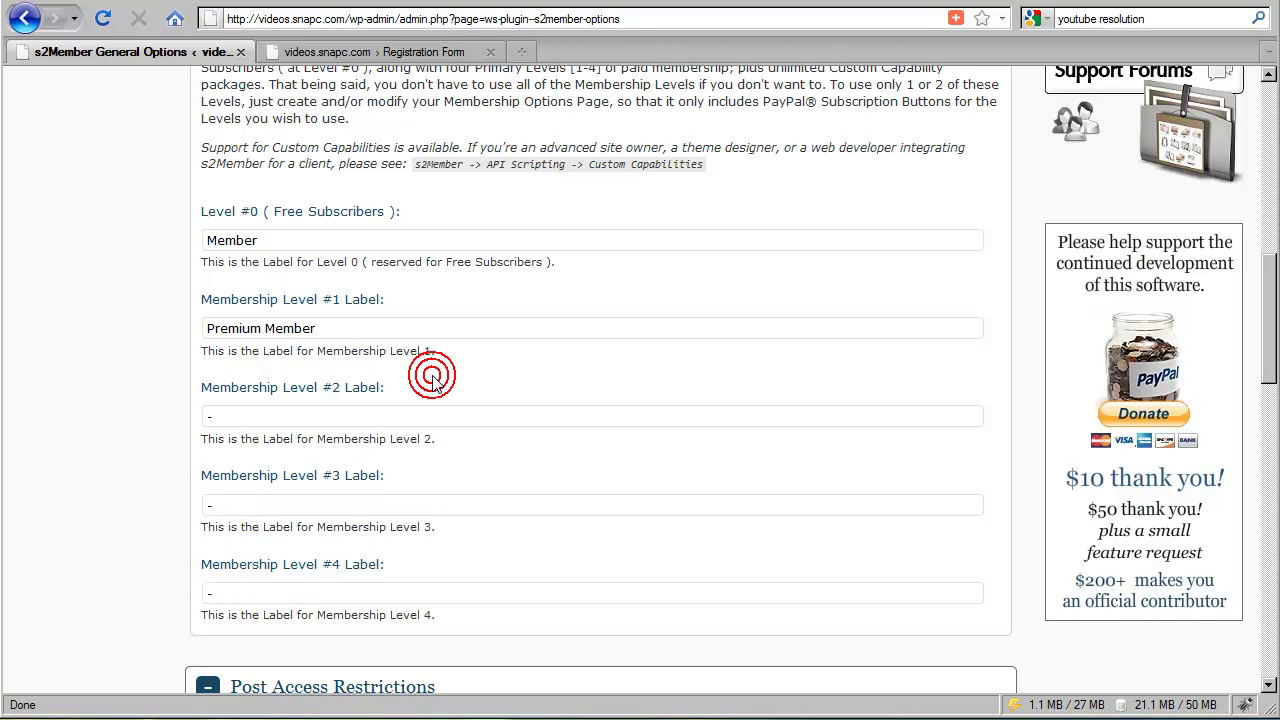
{"action": "scroll", "coordinate": [433, 388], "scroll_direction": "up", "scroll_amount": 2}
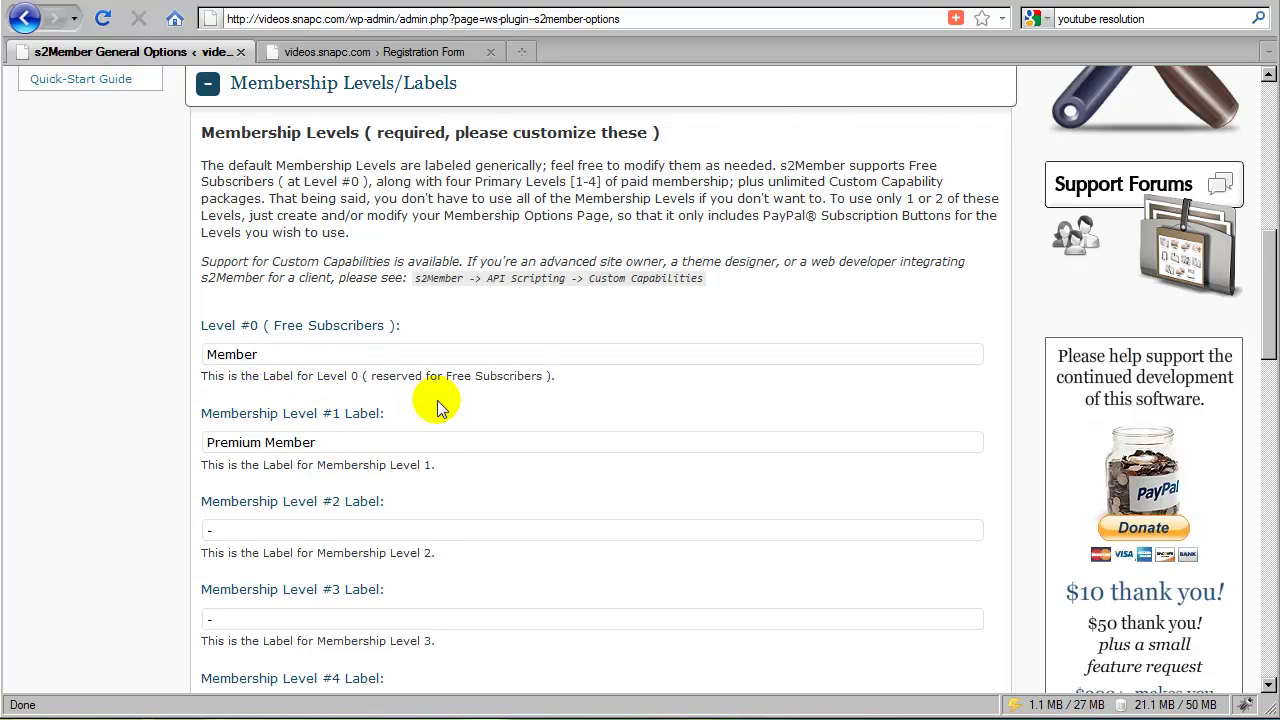
Step: Enter post IDs 654,258,141 in the Posts That Require Level #1 Or Higher field
{"action": "scroll", "coordinate": [437, 400], "scroll_direction": "down", "scroll_amount": 10}
{"action": "scroll", "coordinate": [437, 400], "scroll_direction": "down", "scroll_amount": 2}
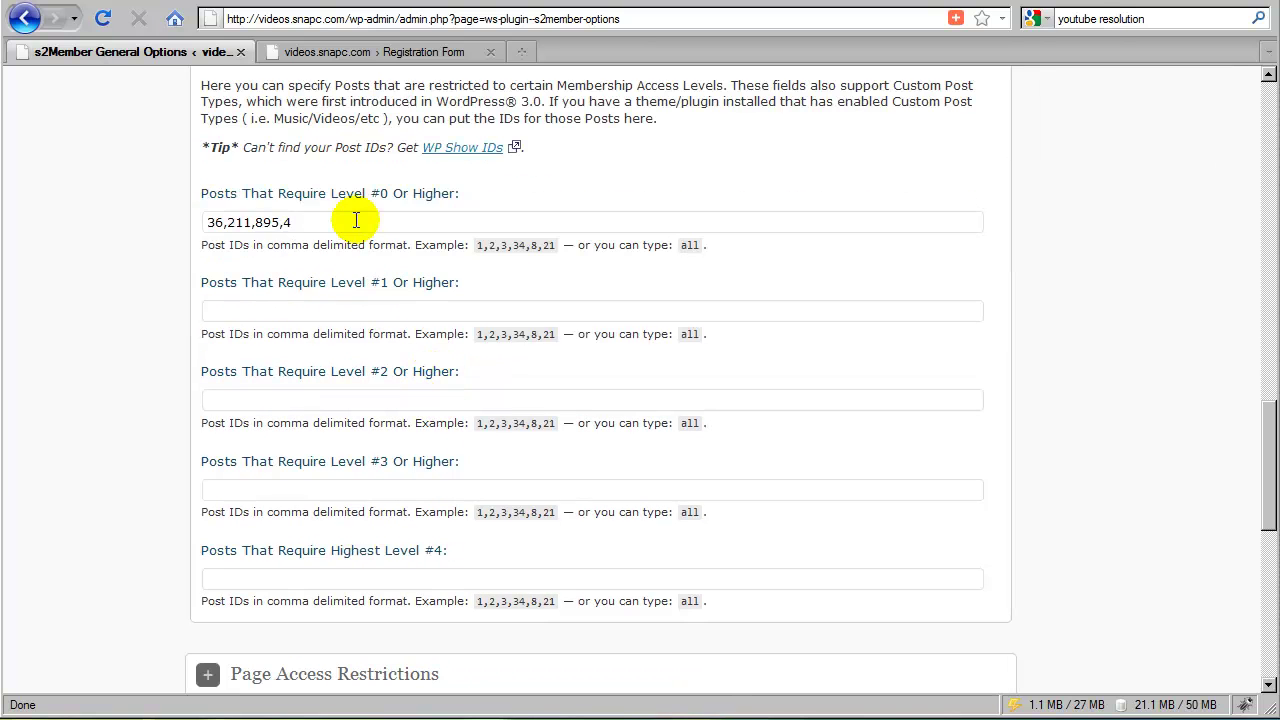
{"action": "left_click_drag", "start_coordinate": [299, 224], "coordinate": [210, 224]}
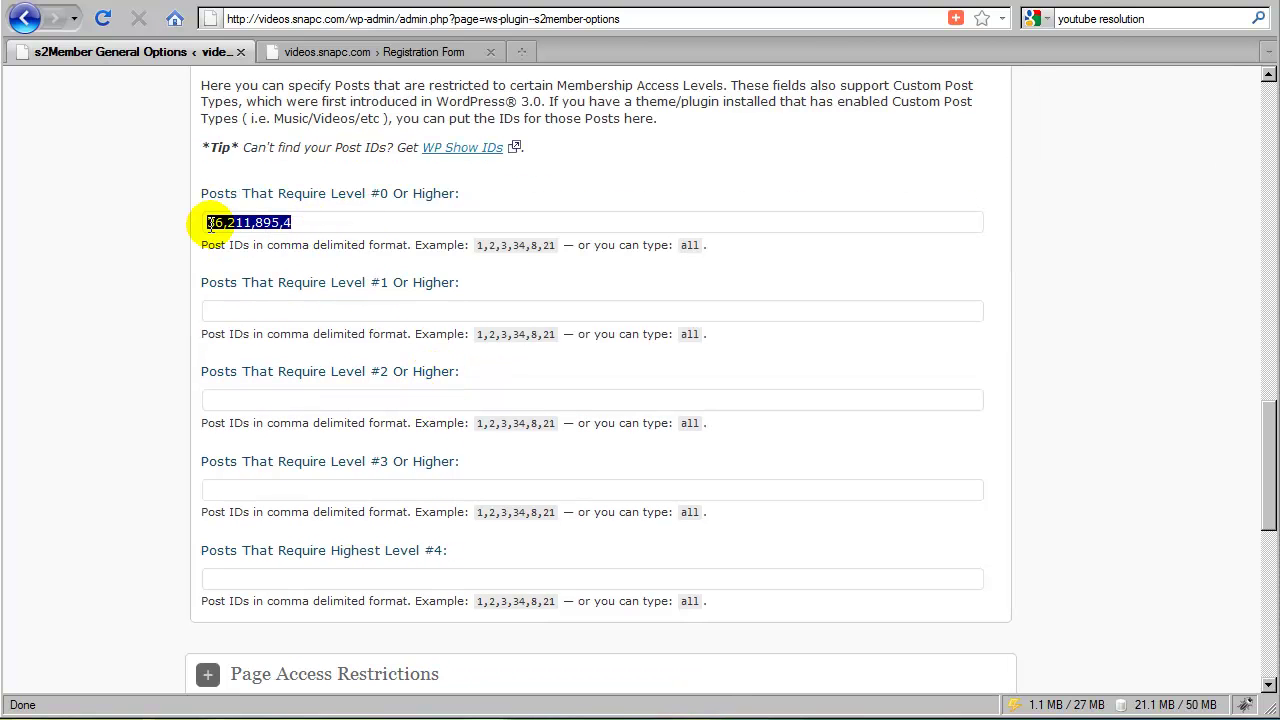
{"action": "left_click", "coordinate": [338, 262]}
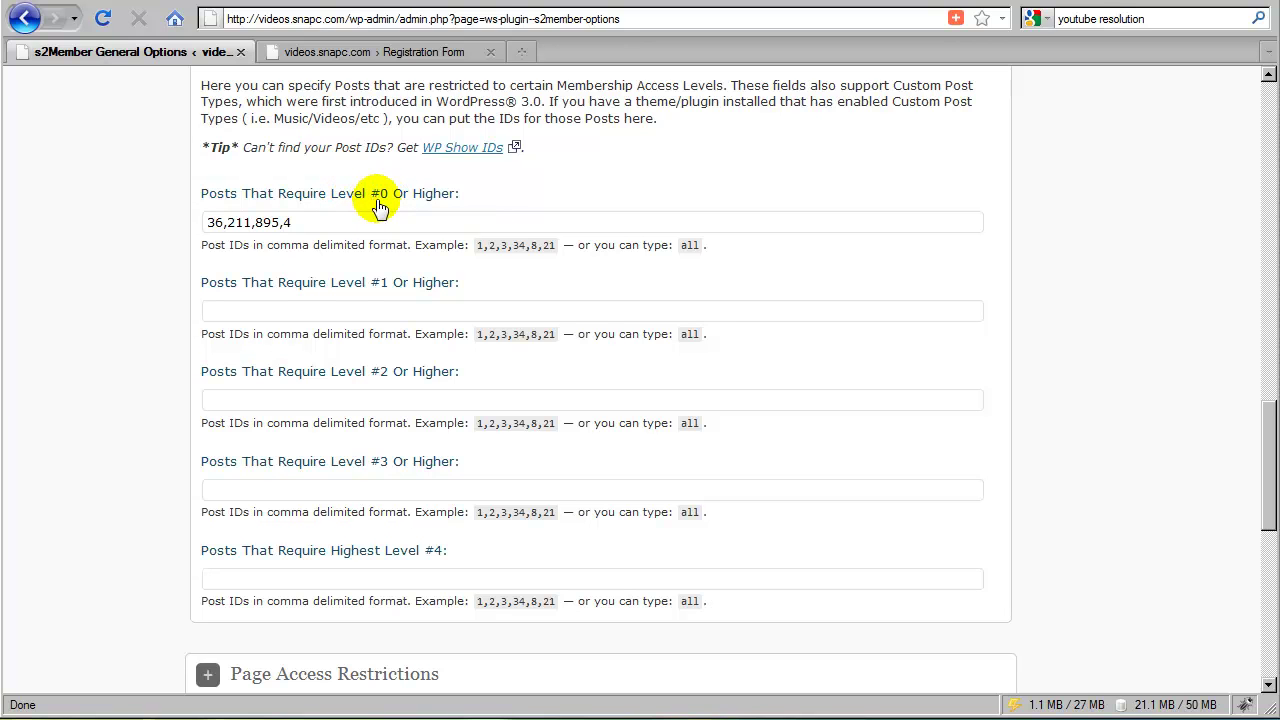
{"action": "left_click_drag", "start_coordinate": [304, 222], "coordinate": [206, 223]}
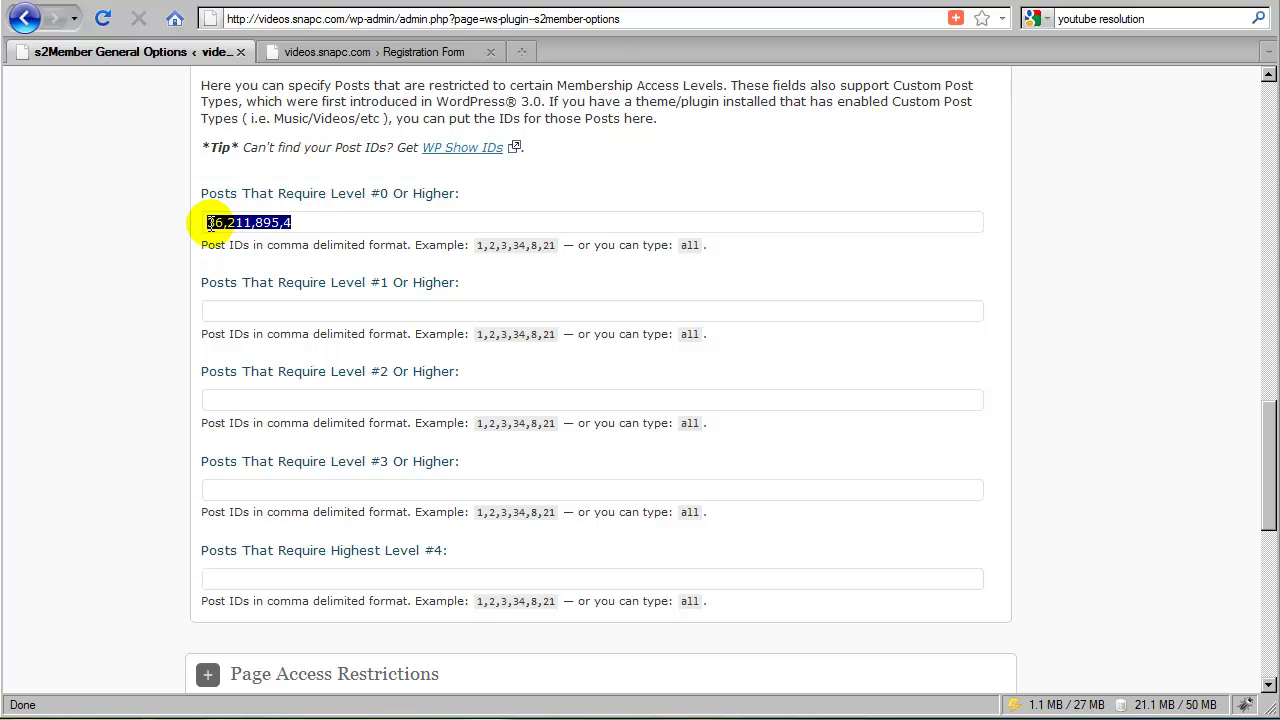
{"action": "left_click", "coordinate": [311, 258]}
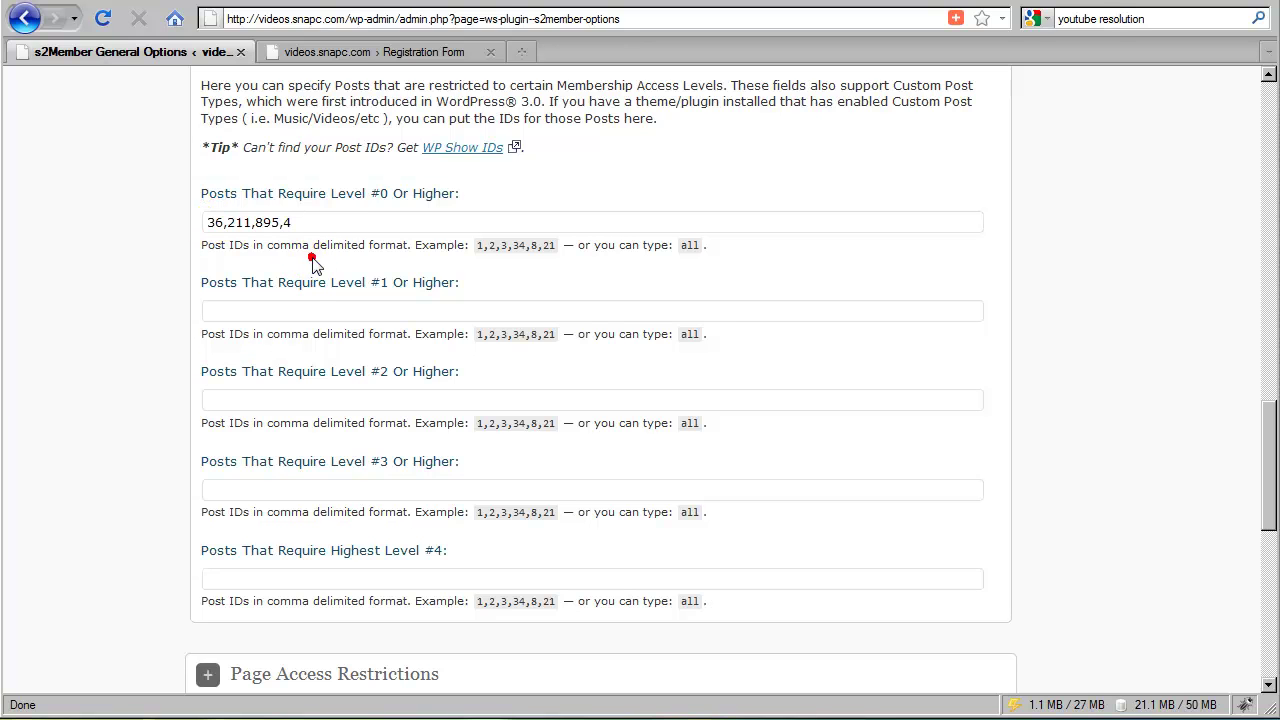
{"action": "left_click", "coordinate": [259, 312]}
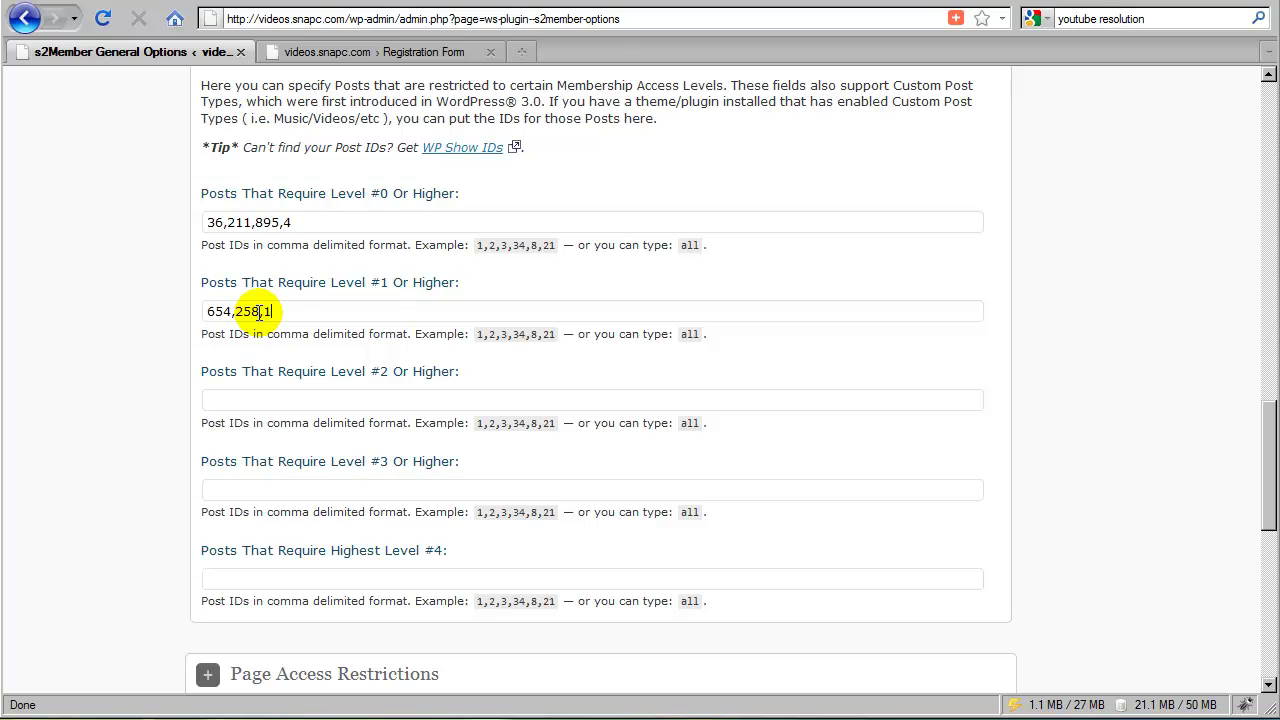
{"action": "left_click", "coordinate": [363, 366]}
{"action": "triple_click", "coordinate": [294, 311]}
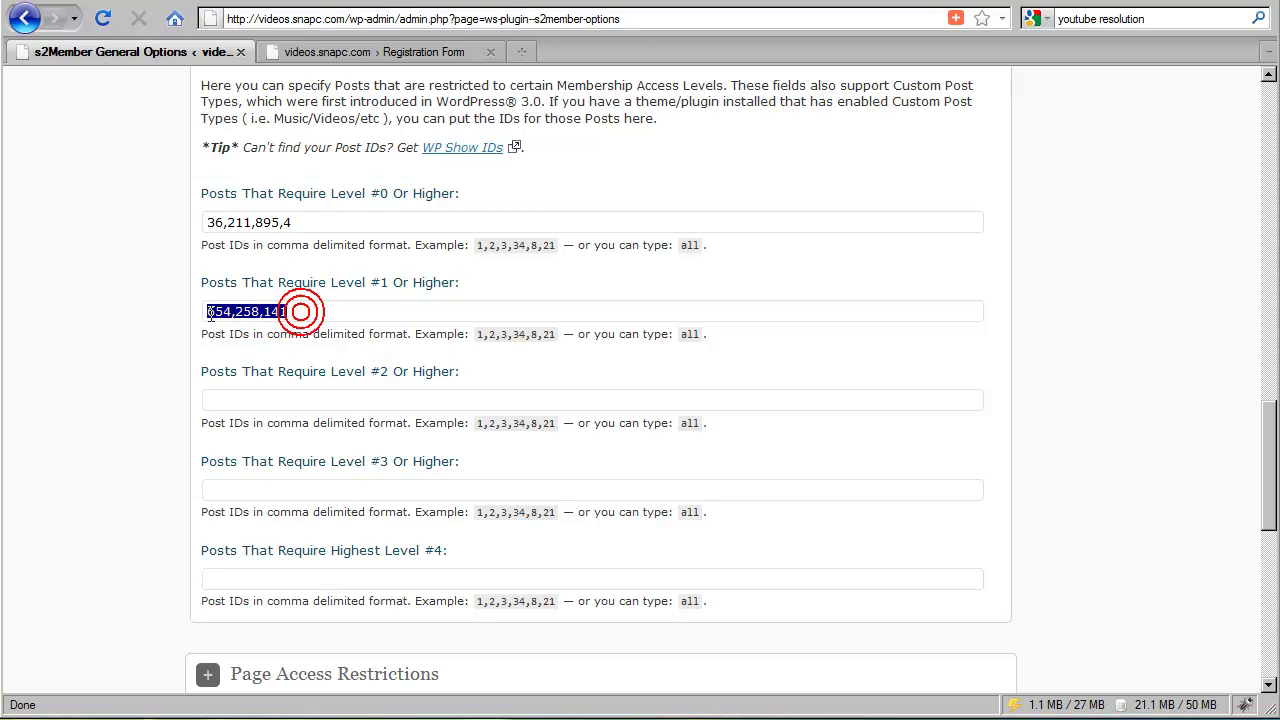
{"action": "left_click", "coordinate": [323, 355]}
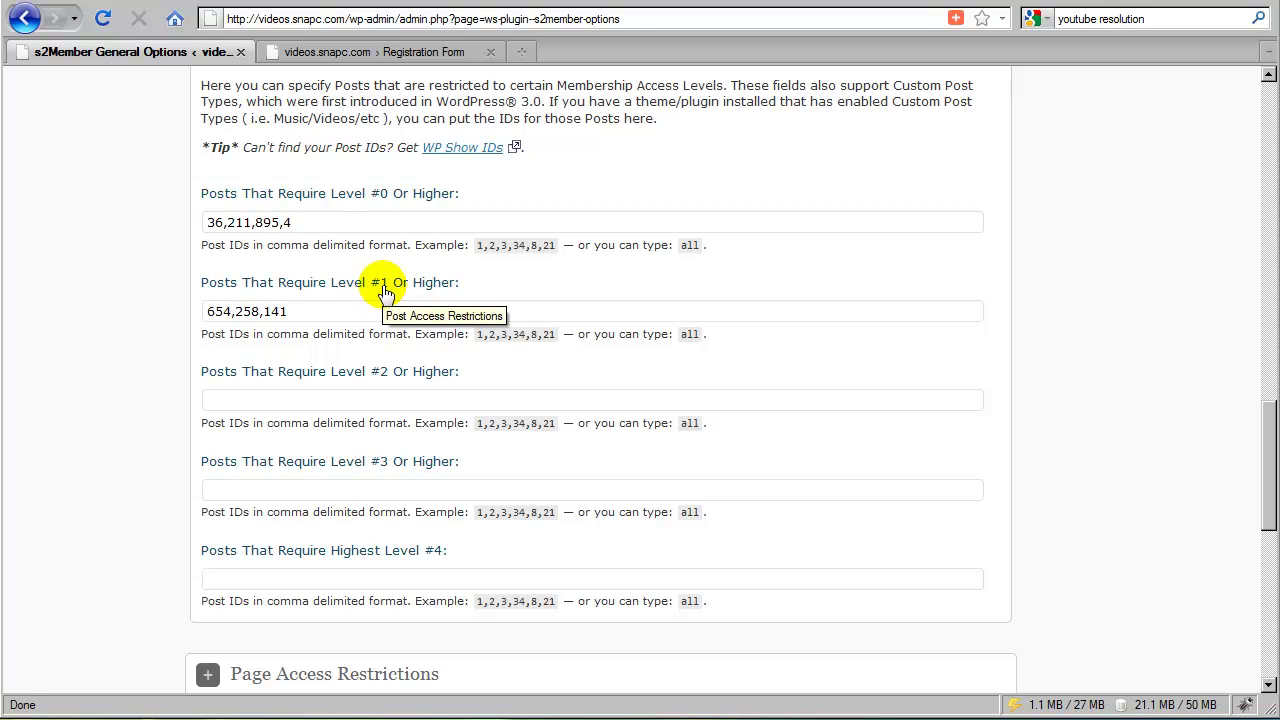
{"action": "scroll", "coordinate": [380, 290], "scroll_direction": "up", "scroll_amount": 10}
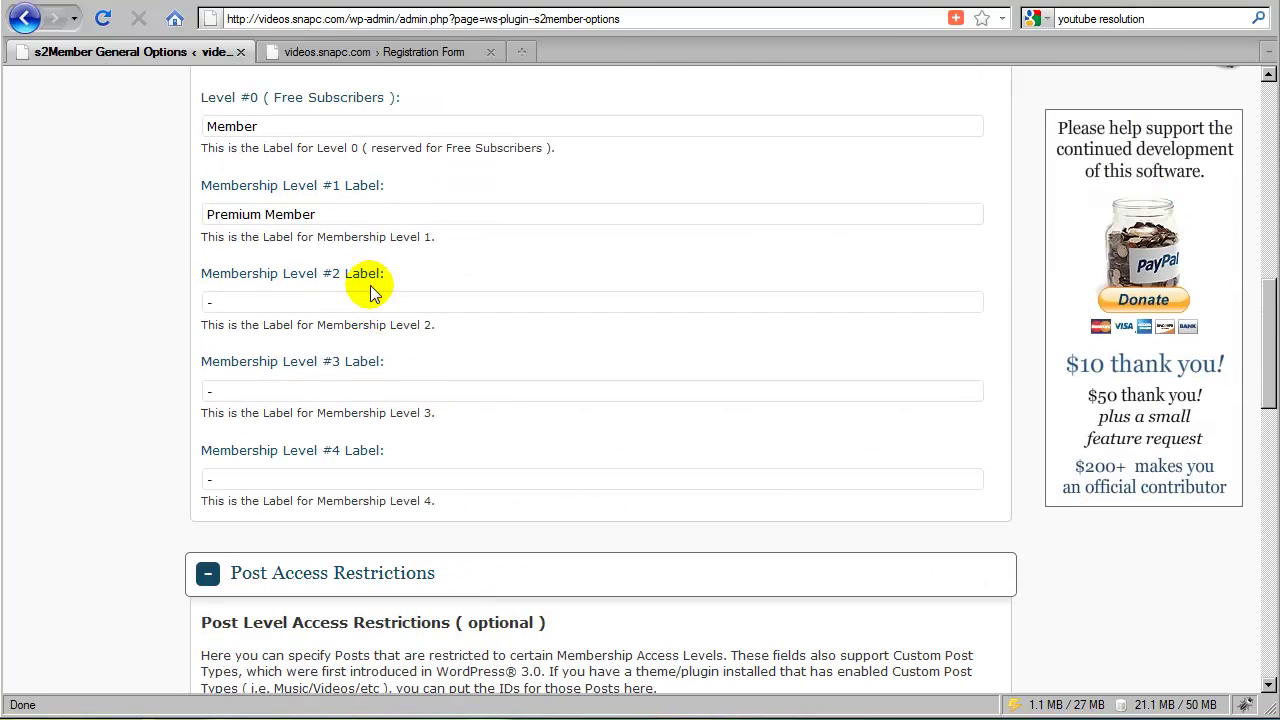
{"action": "scroll", "coordinate": [370, 290], "scroll_direction": "up", "scroll_amount": 2}
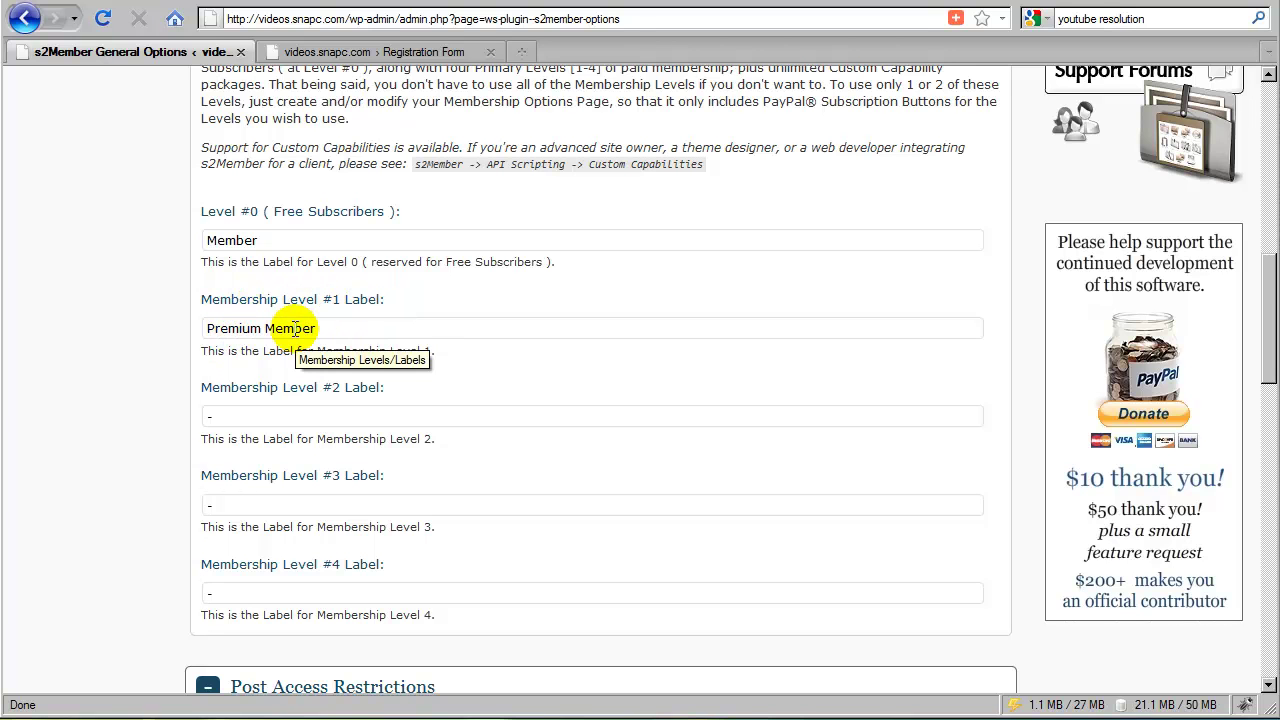
{"action": "scroll", "coordinate": [289, 330], "scroll_direction": "up", "scroll_amount": 4}
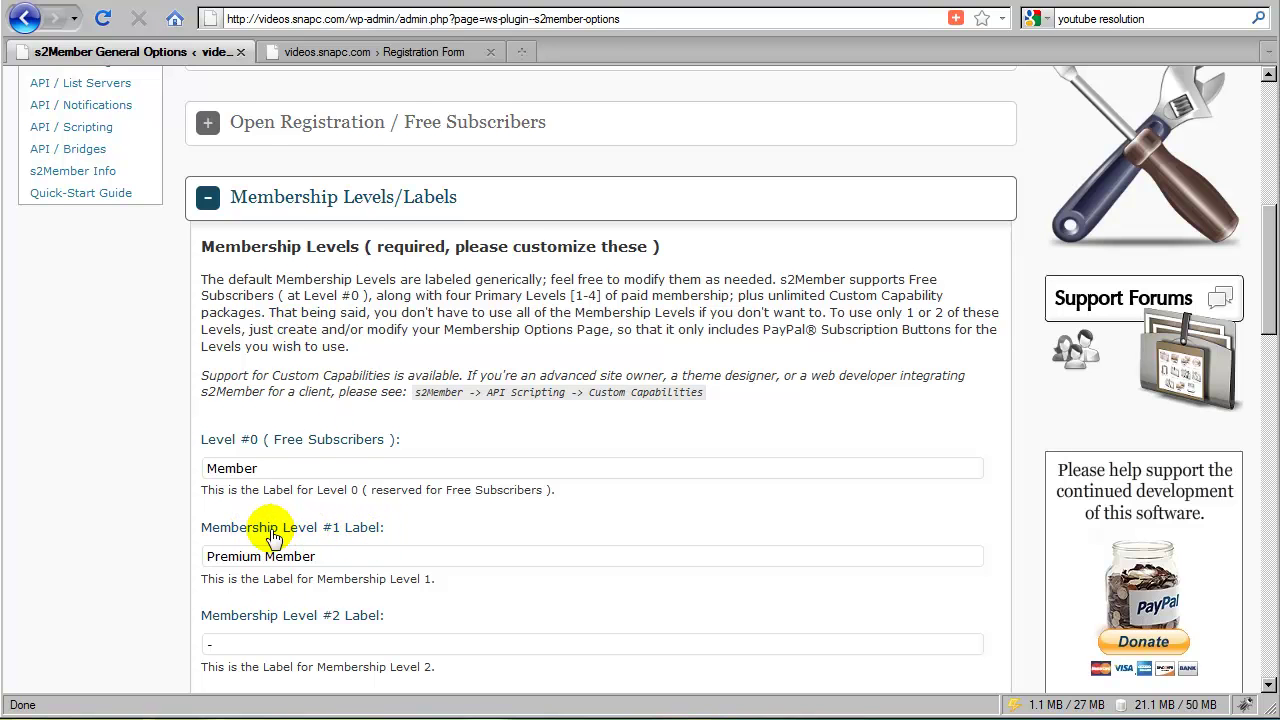
{"action": "scroll", "coordinate": [200, 543], "scroll_direction": "up", "scroll_amount": 4}
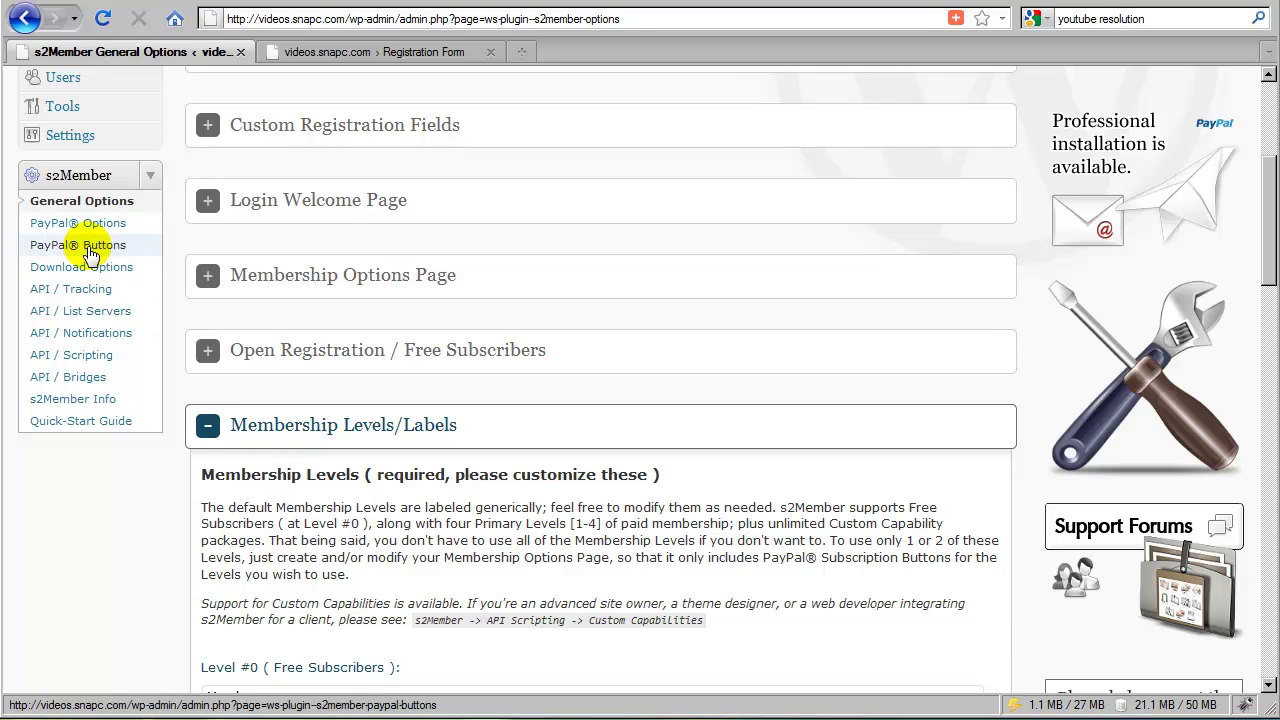
{"action": "scroll", "coordinate": [243, 303], "scroll_direction": "down", "scroll_amount": 6}
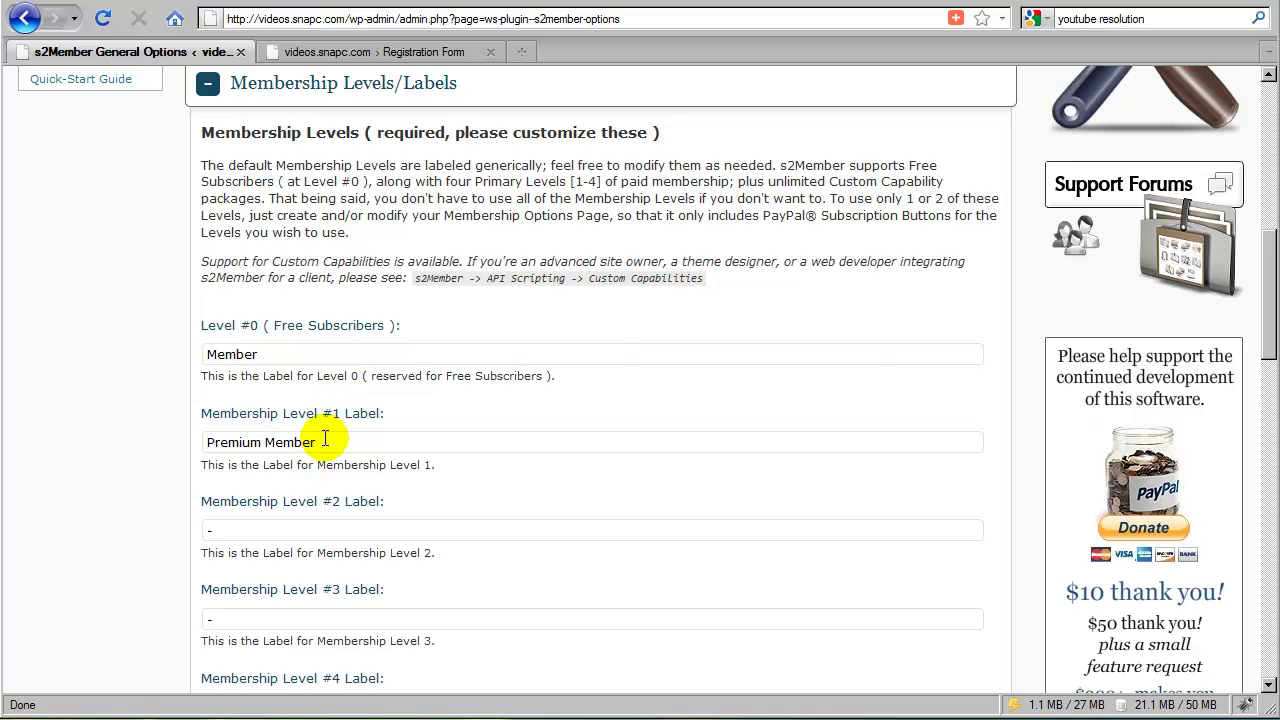
{"action": "scroll", "coordinate": [329, 426], "scroll_direction": "down", "scroll_amount": 15}
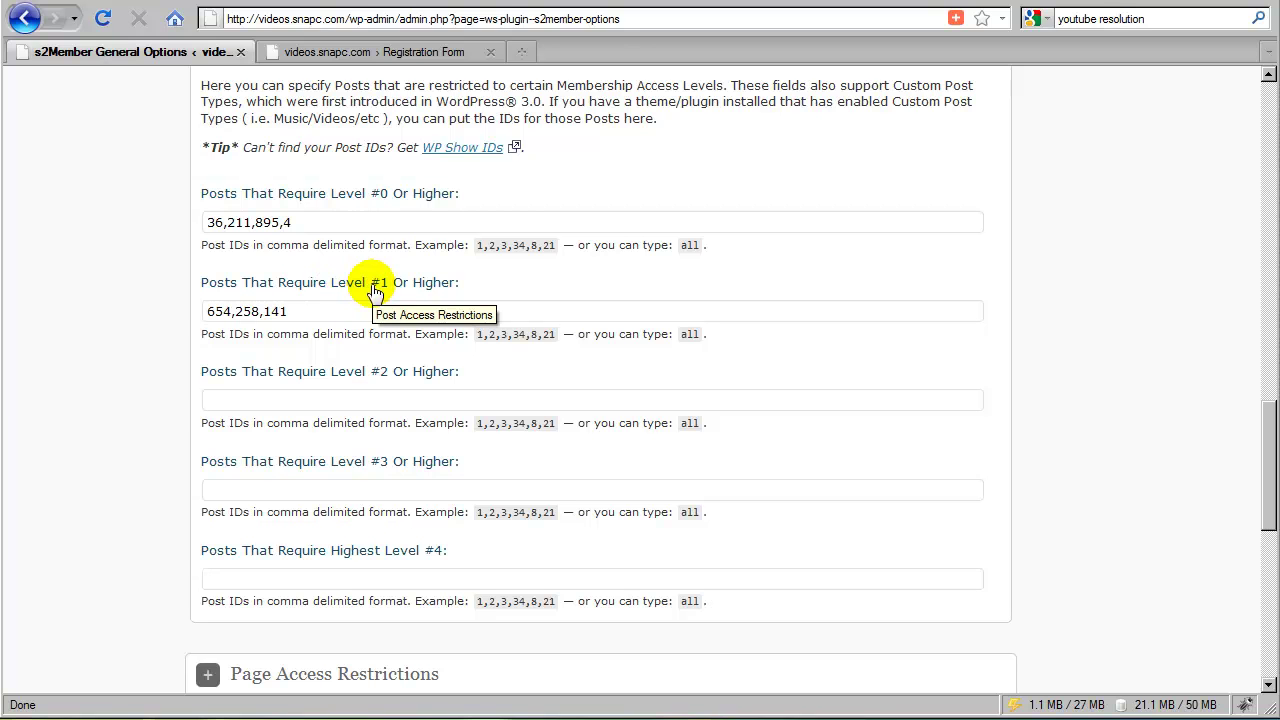
{"action": "left_click", "coordinate": [297, 311]}
{"action": "left_click_drag", "start_coordinate": [297, 311], "coordinate": [207, 311]}
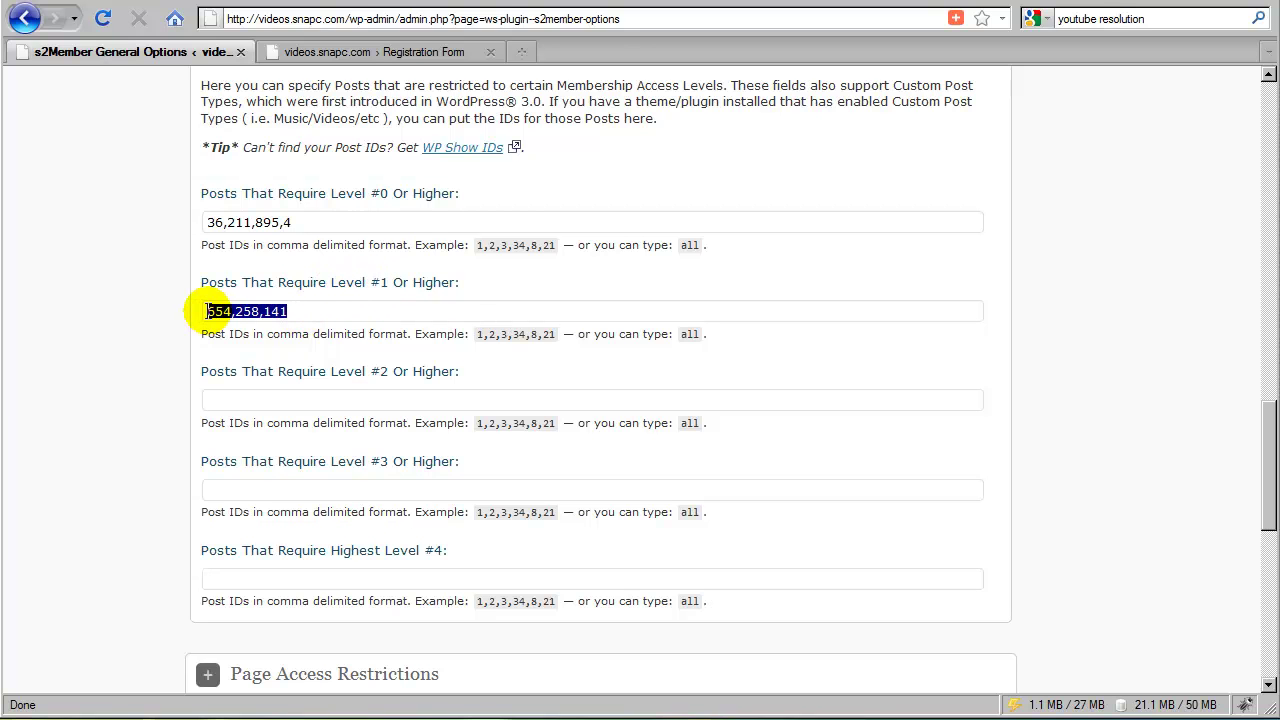
{"action": "left_click", "coordinate": [295, 346]}
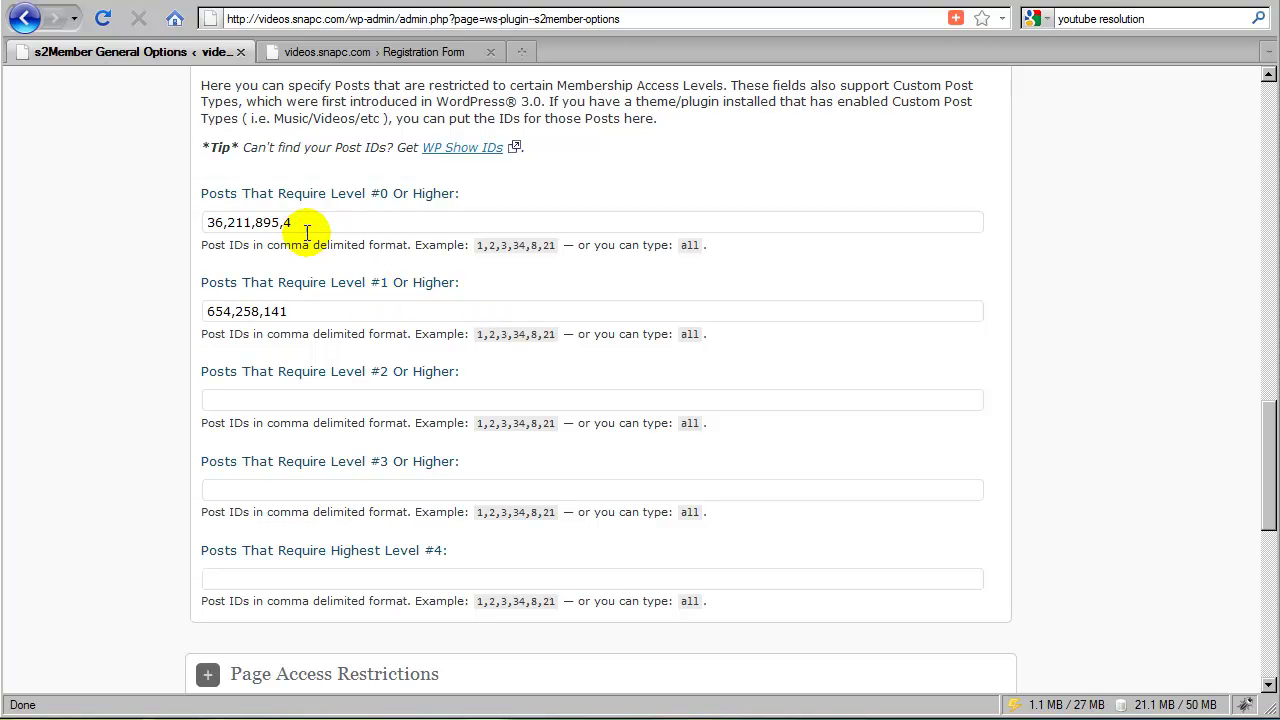
{"action": "left_click_drag", "start_coordinate": [296, 222], "coordinate": [207, 222]}
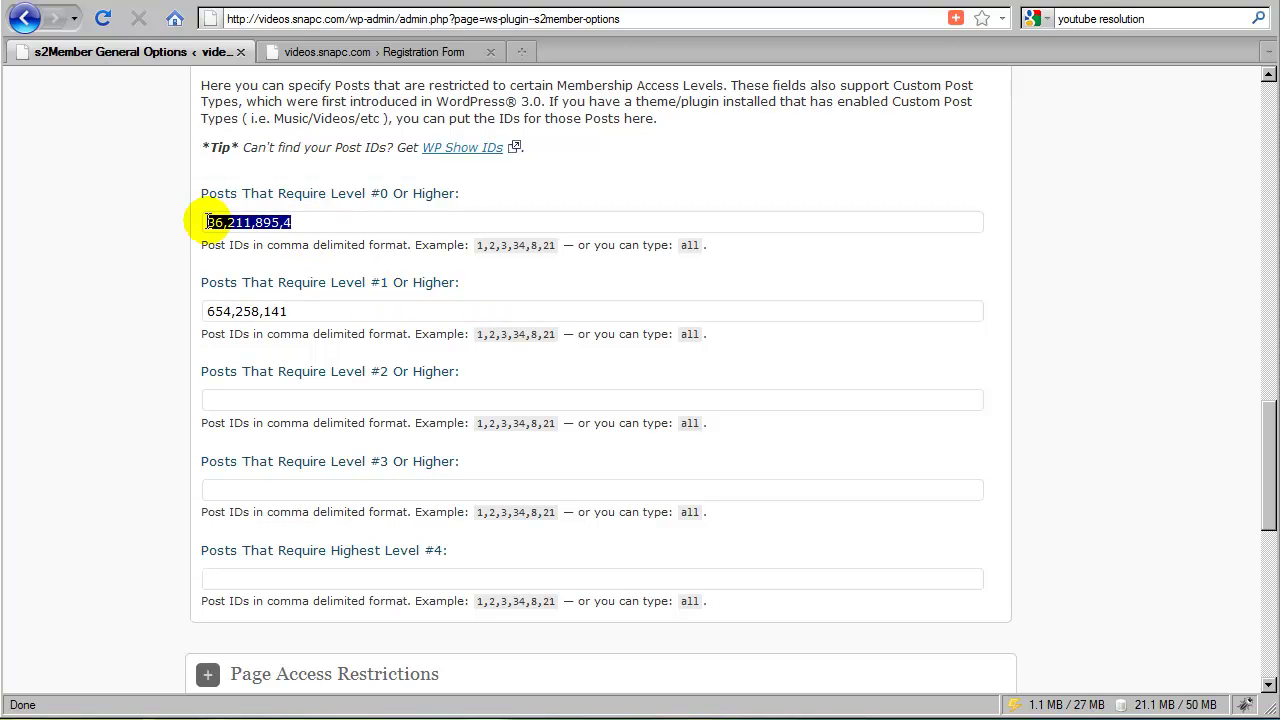
{"action": "left_click", "coordinate": [291, 265]}
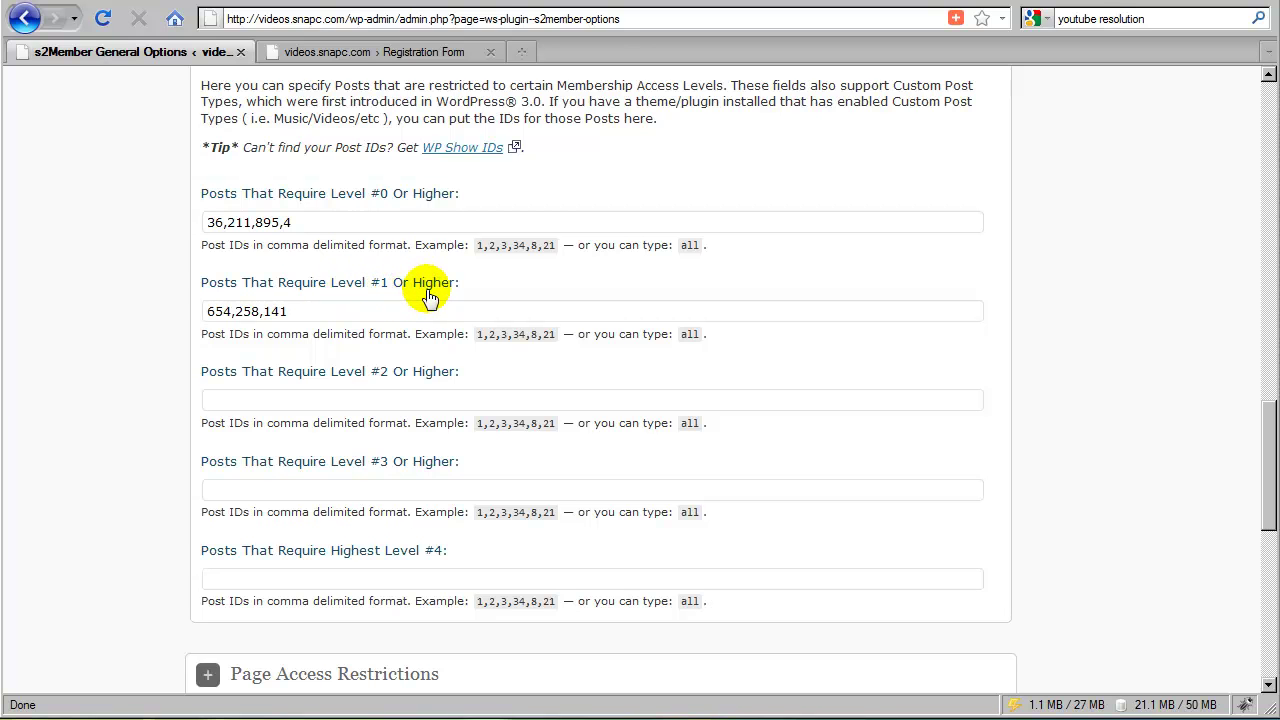
{"action": "double_click", "coordinate": [311, 313]}
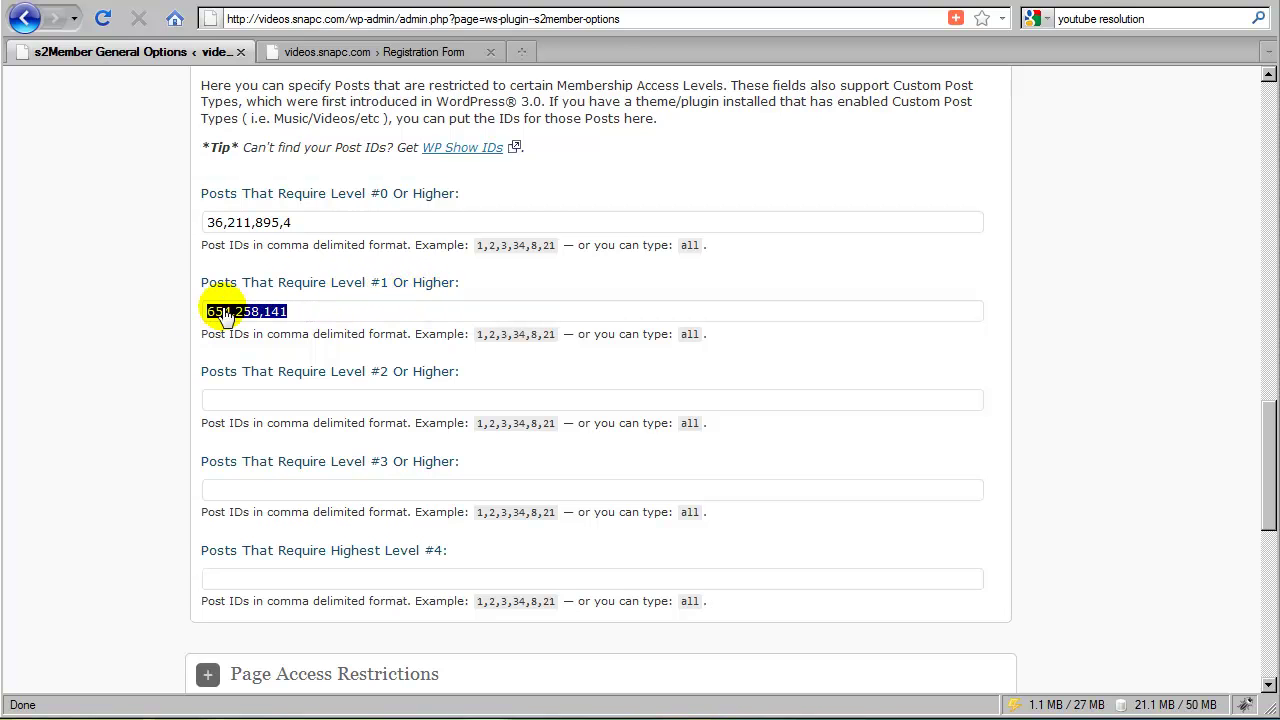
{"action": "left_click_drag", "start_coordinate": [306, 218], "coordinate": [209, 218]}
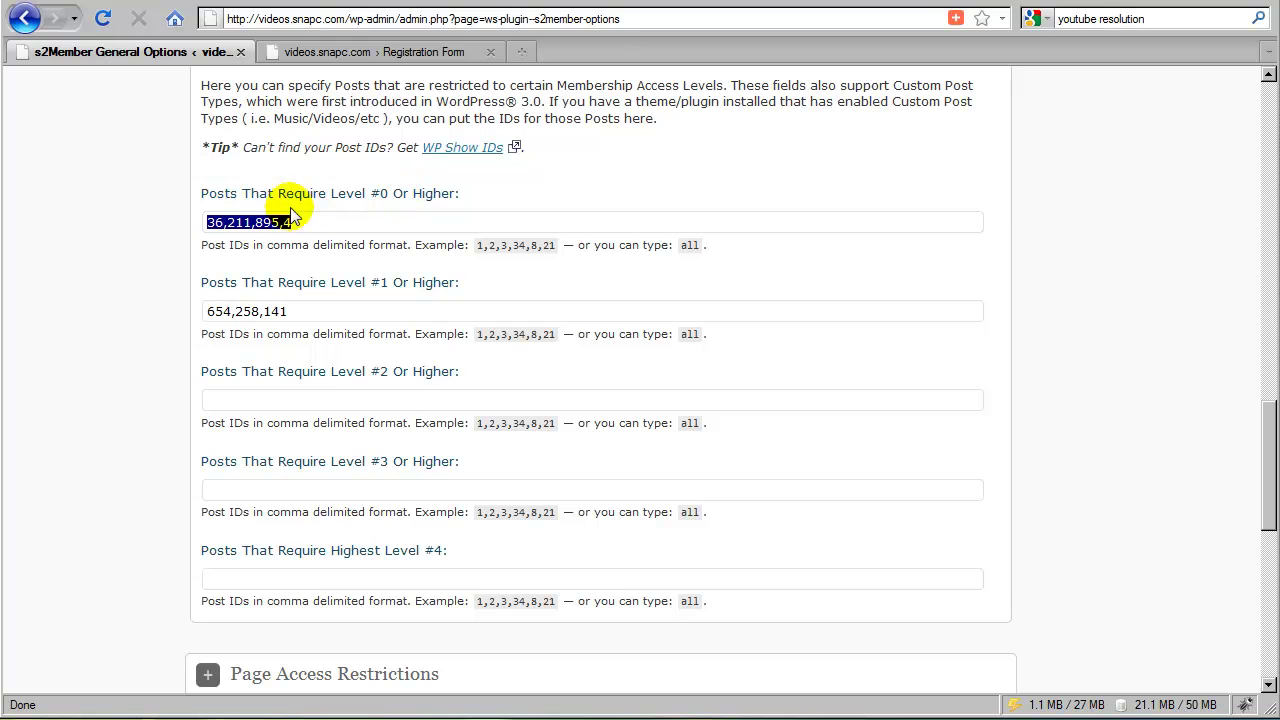
{"action": "left_click", "coordinate": [355, 252]}
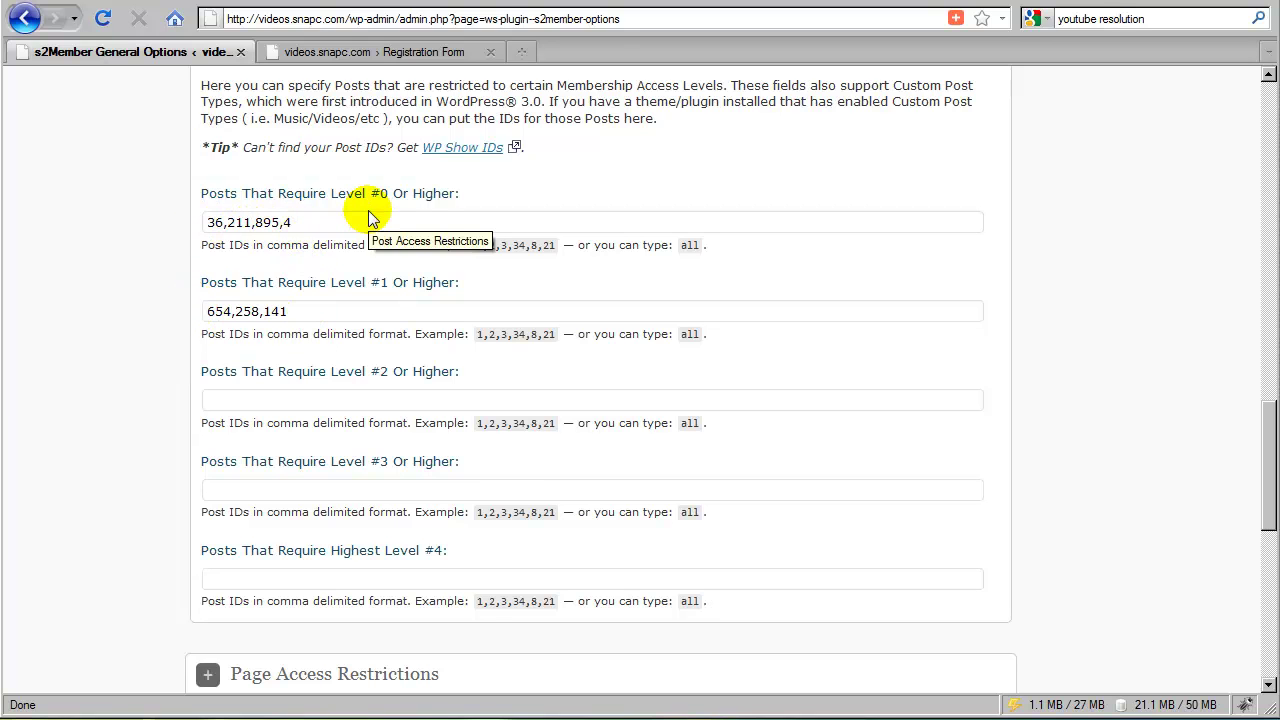
{"action": "scroll", "coordinate": [370, 218], "scroll_direction": "up", "scroll_amount": 5}
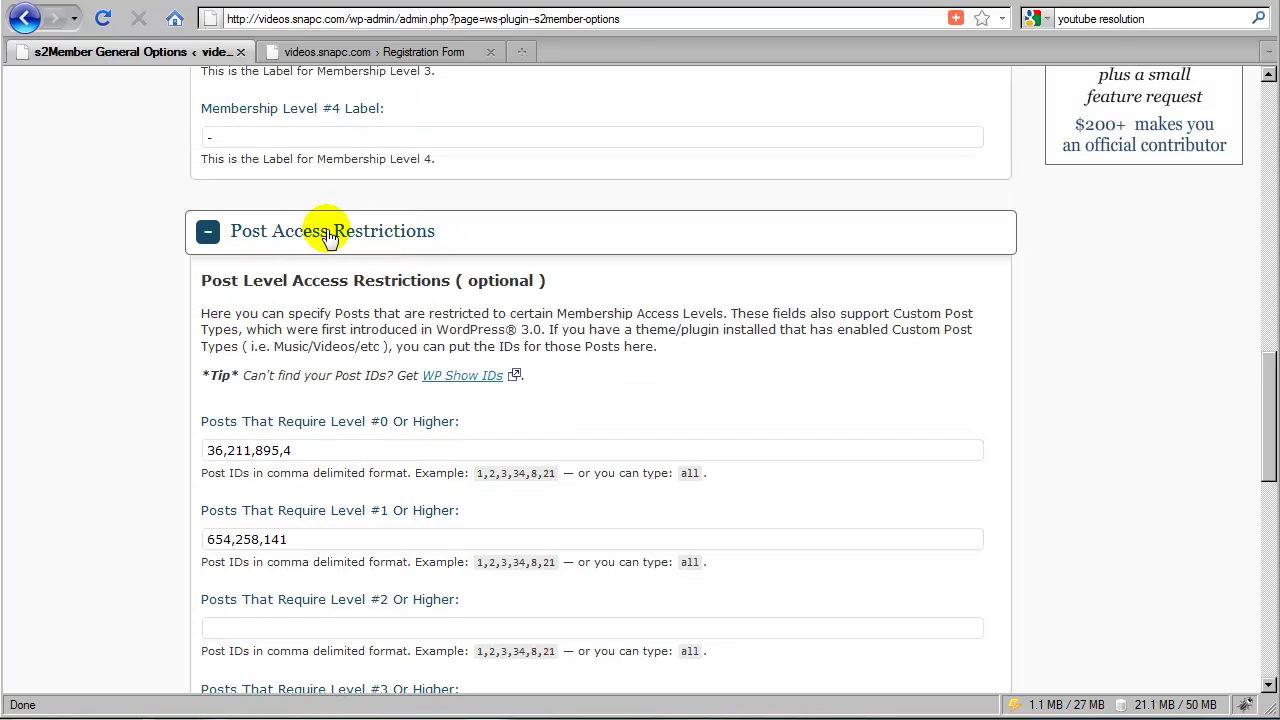
Step: Collapse Post Access Restrictions and expand Page Access Restrictions to check its empty page ID fields
{"action": "left_click", "coordinate": [327, 231]}
{"action": "scroll", "coordinate": [335, 240], "scroll_direction": "down", "scroll_amount": 2}
{"action": "left_click", "coordinate": [323, 200]}
{"action": "scroll", "coordinate": [396, 283], "scroll_direction": "down", "scroll_amount": 2}
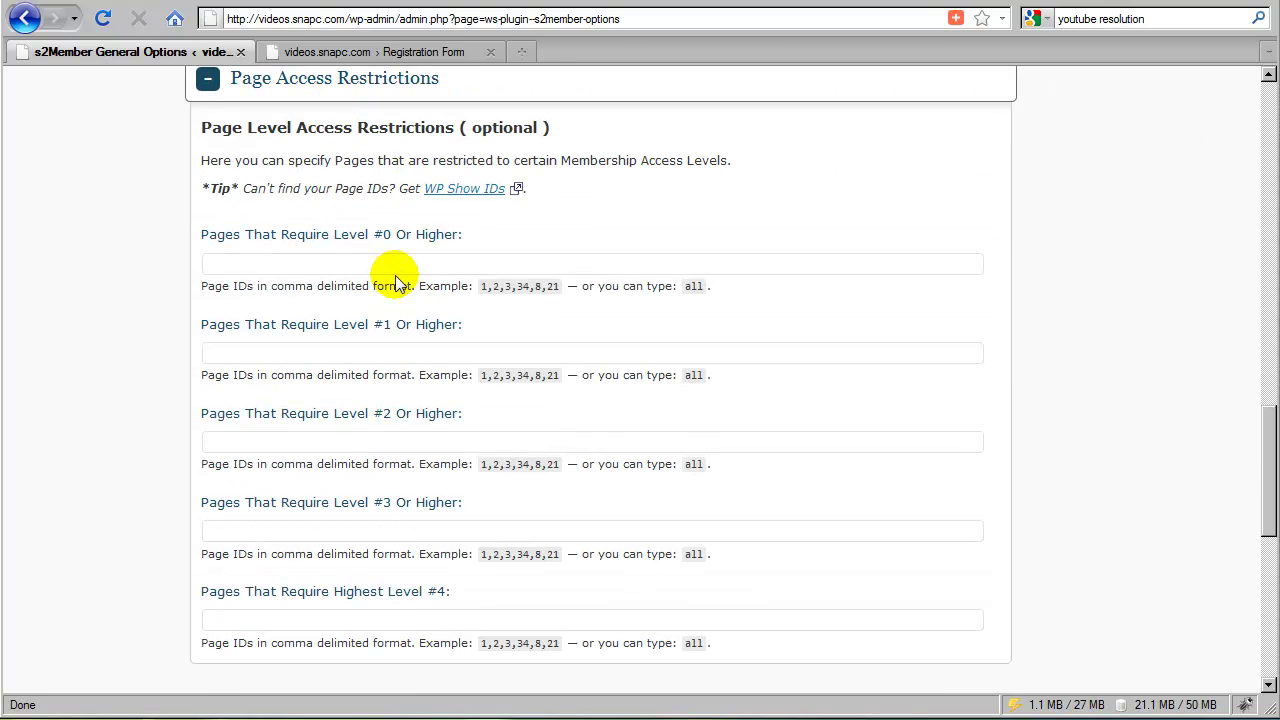
{"action": "scroll", "coordinate": [370, 320], "scroll_direction": "down", "scroll_amount": 2}
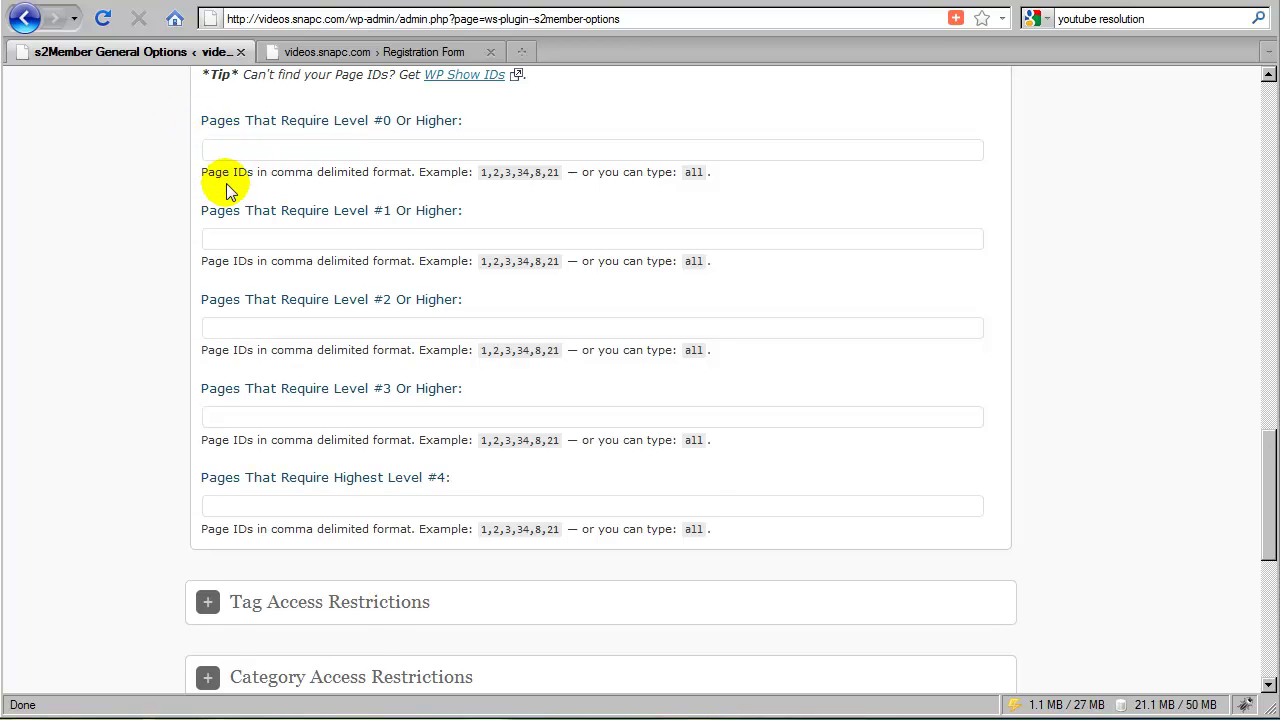
{"action": "scroll", "coordinate": [220, 190], "scroll_direction": "up", "scroll_amount": 2}
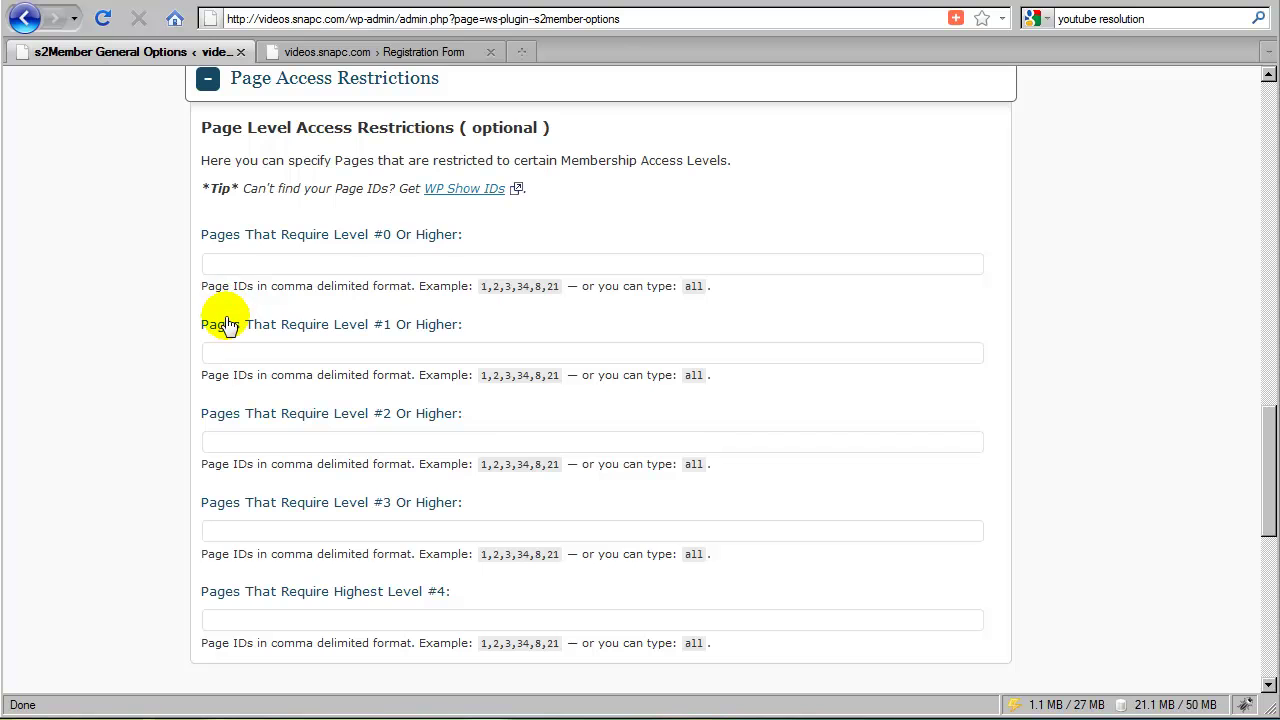
{"action": "scroll", "coordinate": [240, 245], "scroll_direction": "up", "scroll_amount": 20}
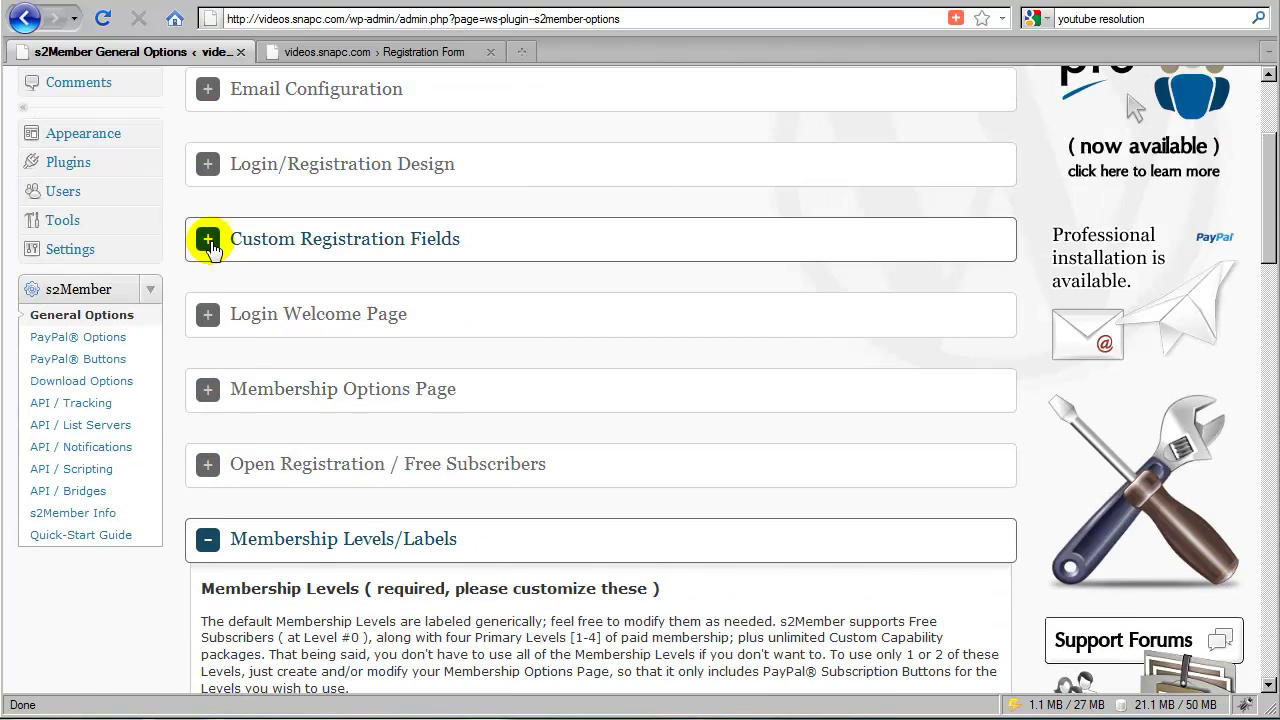
Step: Collapse Membership Levels/Labels and Page Access Restrictions, then expand Post Access Restrictions
{"action": "scroll", "coordinate": [45, 175], "scroll_direction": "up", "scroll_amount": 2}
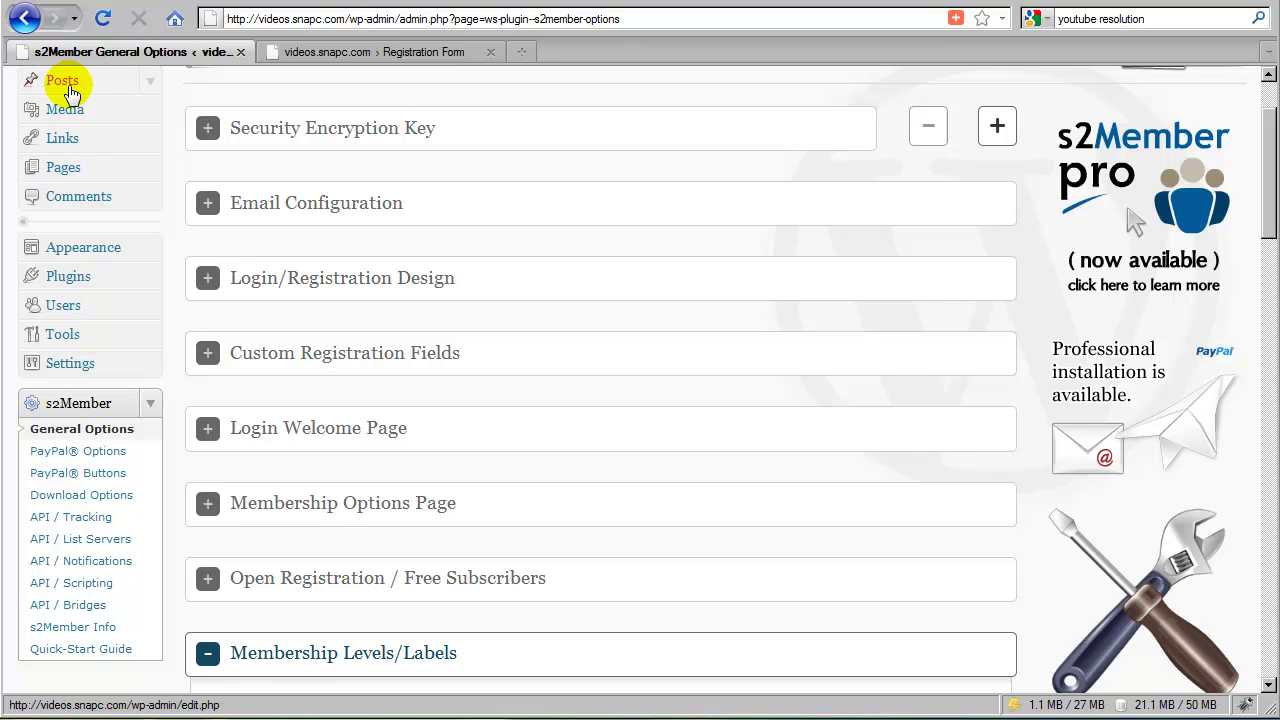
{"action": "scroll", "coordinate": [300, 280], "scroll_direction": "down", "scroll_amount": 2}
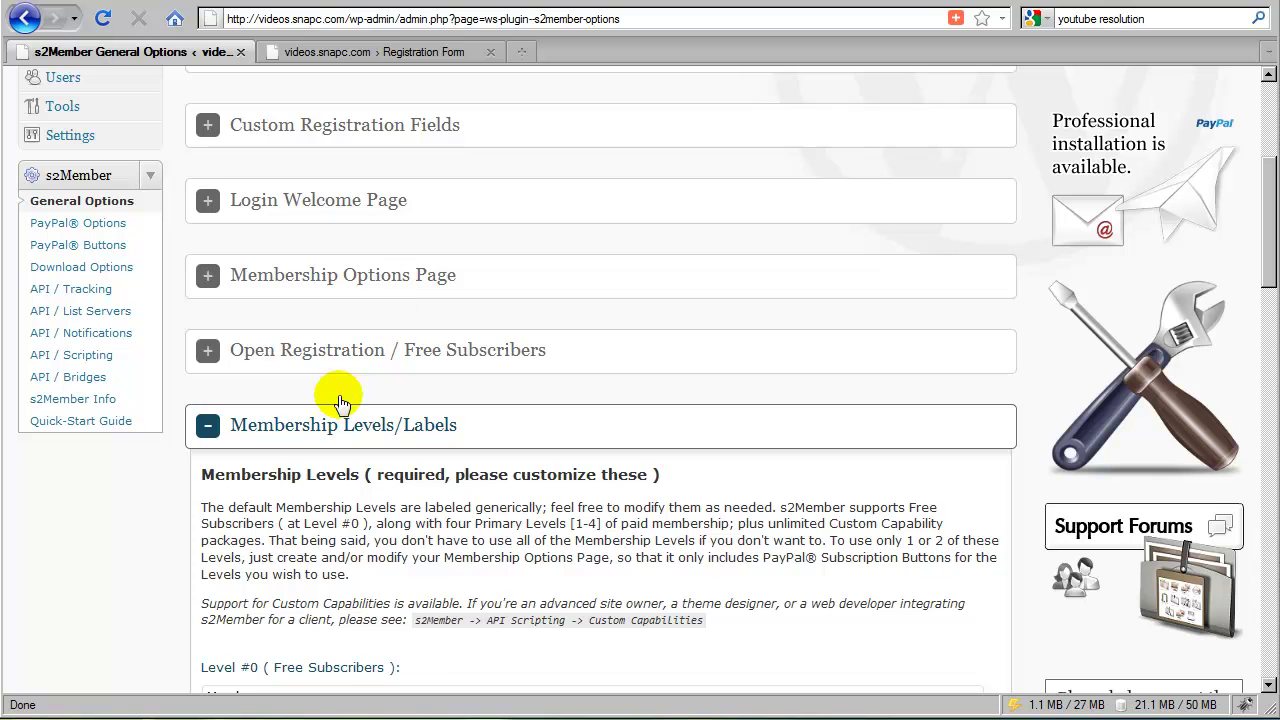
{"action": "left_click", "coordinate": [333, 425]}
{"action": "scroll", "coordinate": [333, 425], "scroll_direction": "down", "scroll_amount": 2}
{"action": "left_click", "coordinate": [325, 352]}
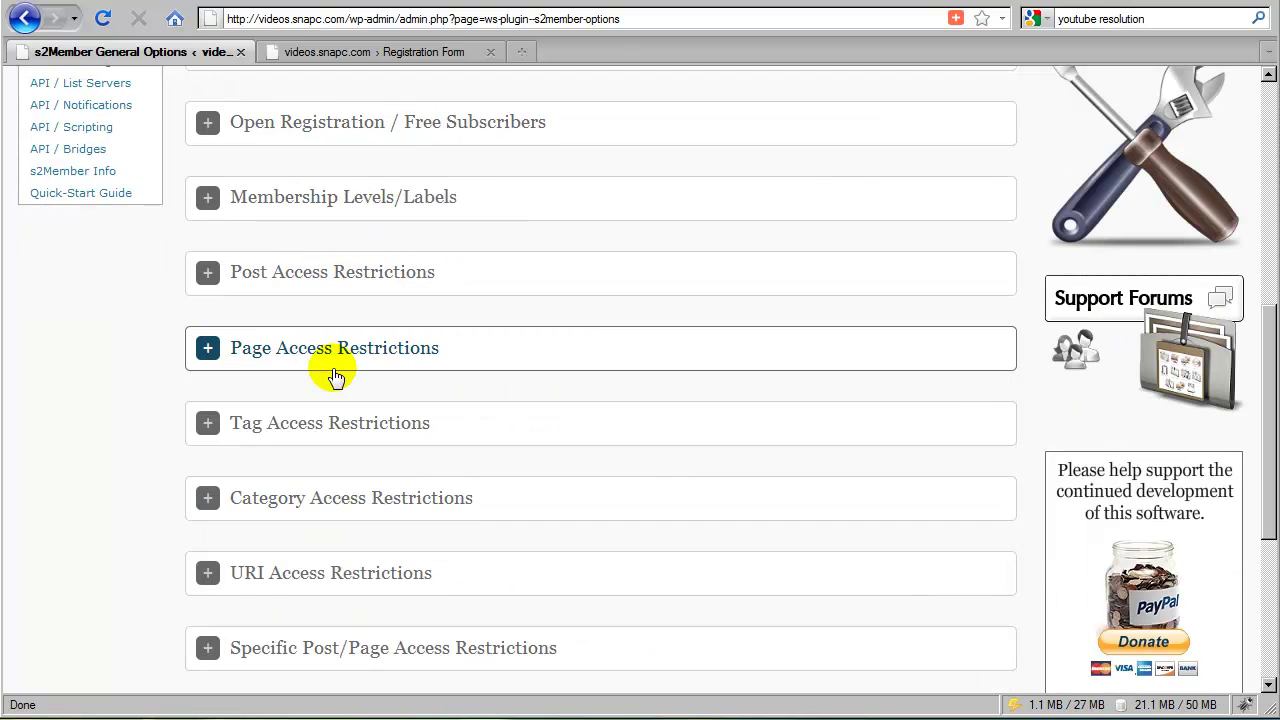
{"action": "left_click", "coordinate": [305, 290]}
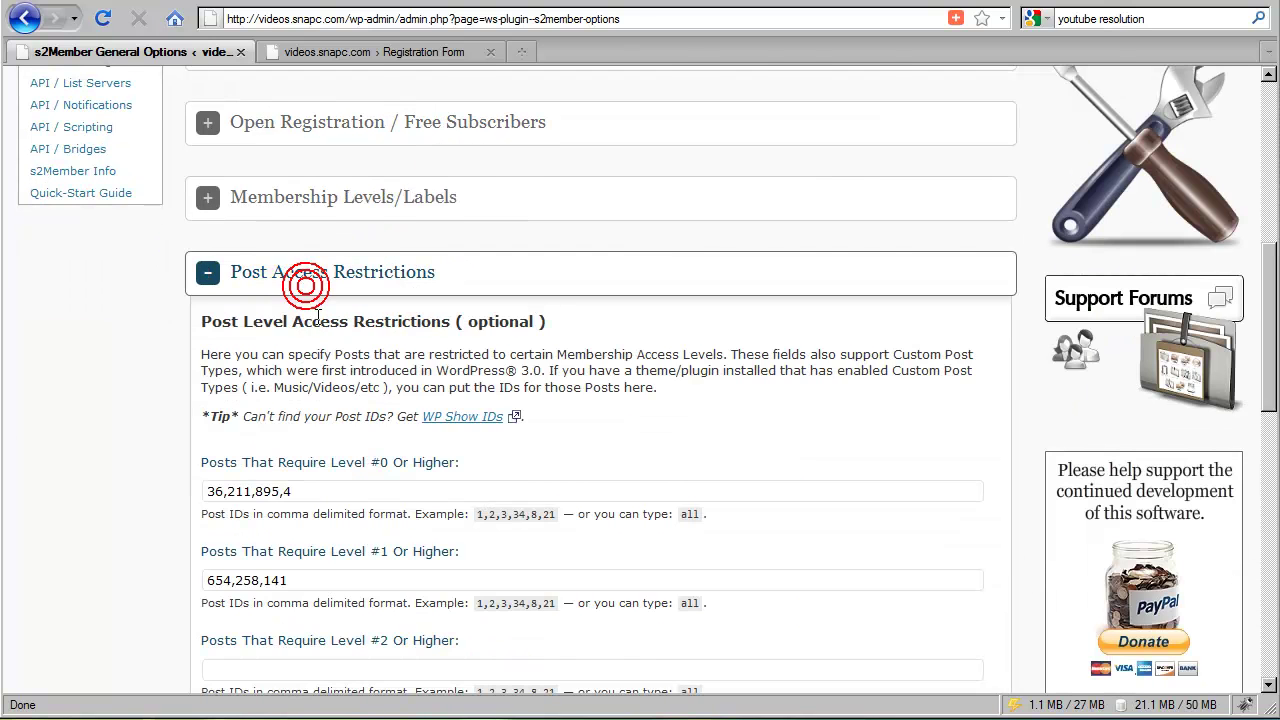
Step: Review the Level #0 and #1 post IDs and highlight the Custom Post Types note
{"action": "scroll", "coordinate": [320, 325], "scroll_direction": "down", "scroll_amount": 1}
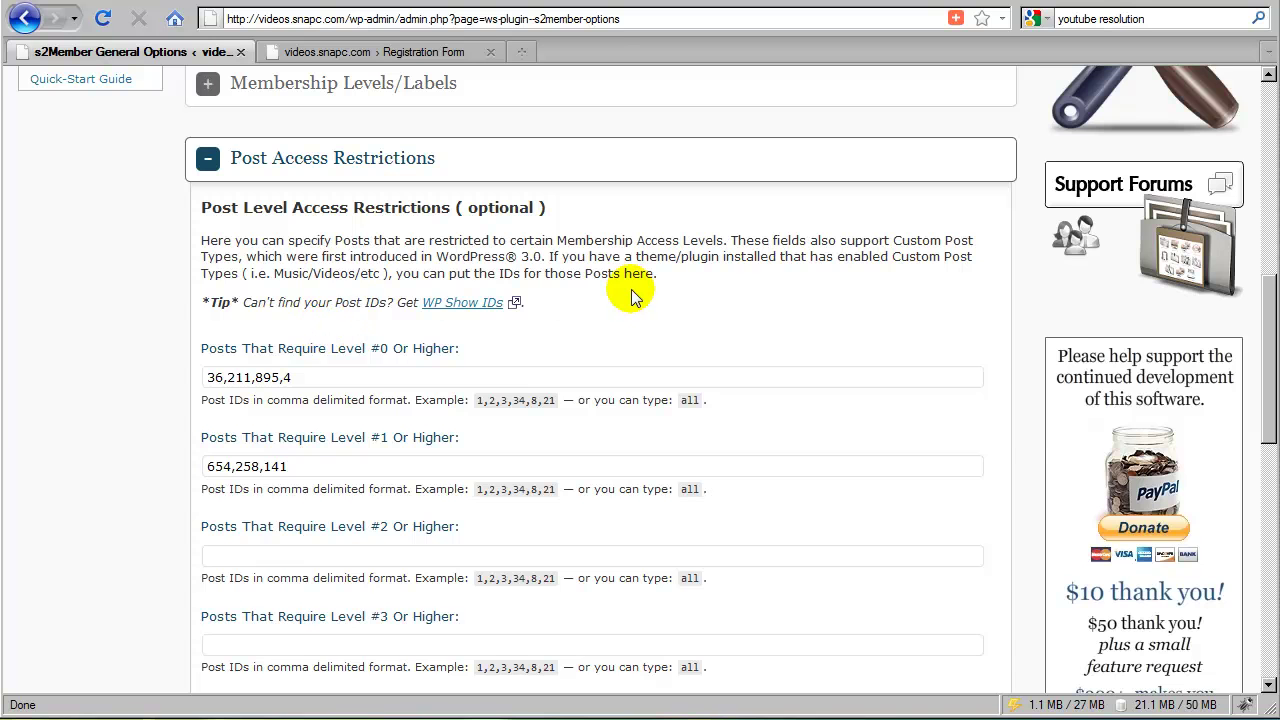
{"action": "scroll", "coordinate": [400, 349], "scroll_direction": "up", "scroll_amount": 6}
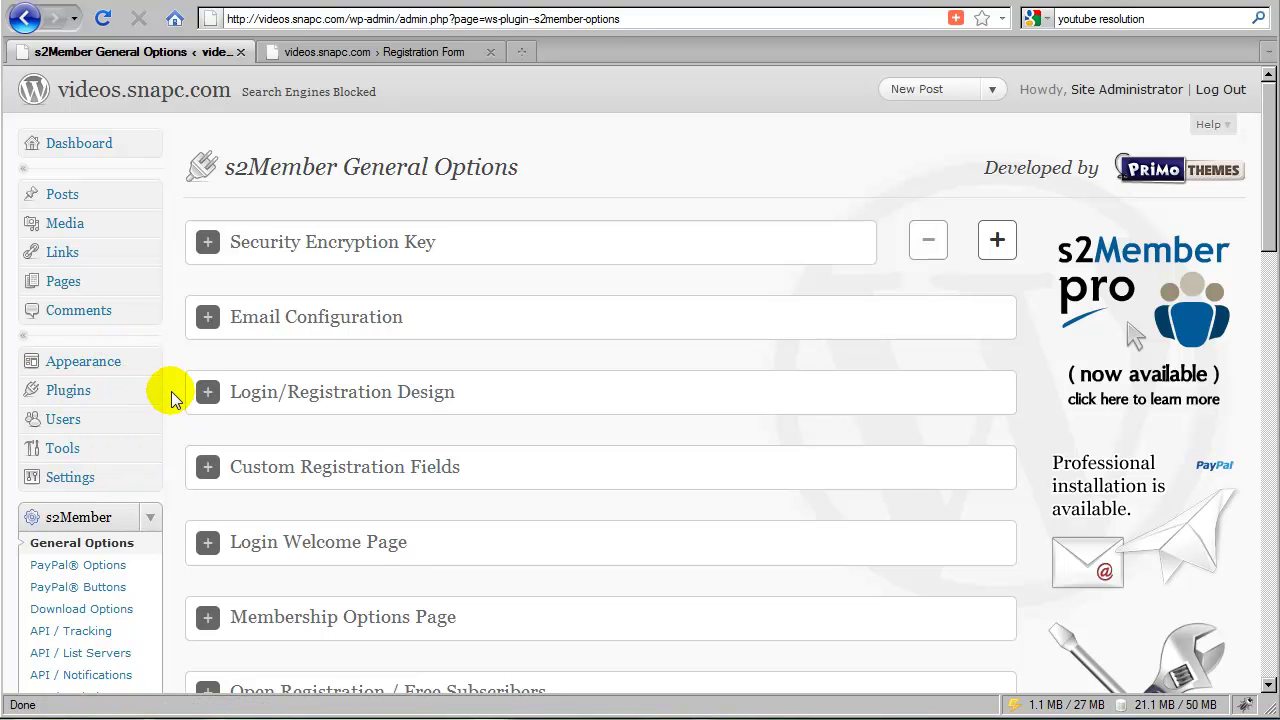
{"action": "scroll", "coordinate": [172, 394], "scroll_direction": "down", "scroll_amount": 10}
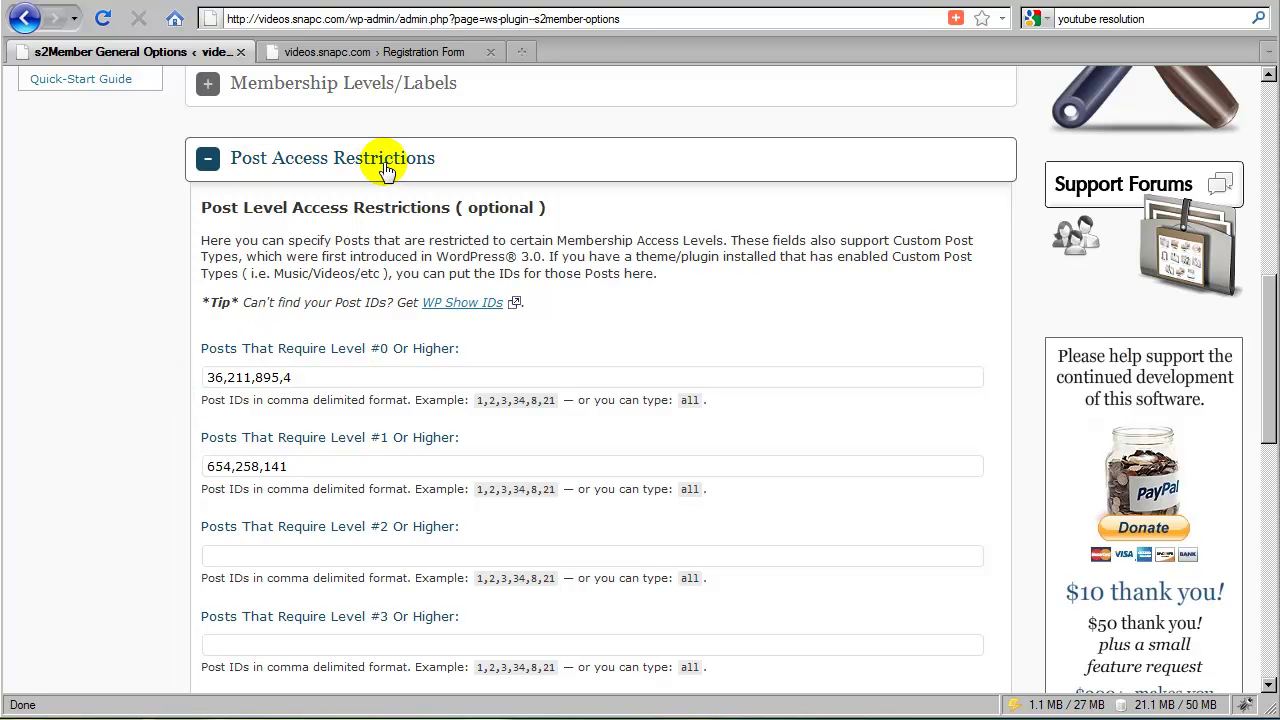
{"action": "scroll", "coordinate": [176, 353], "scroll_direction": "up", "scroll_amount": 10}
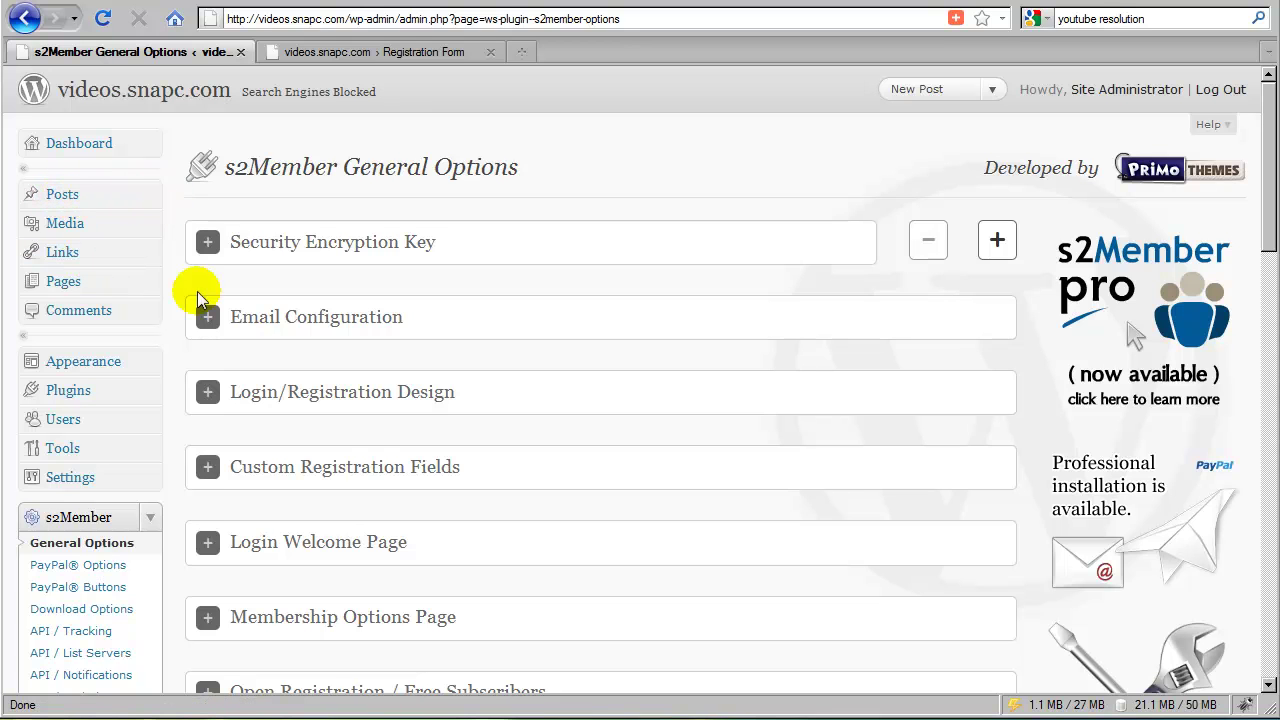
{"action": "scroll", "coordinate": [178, 337], "scroll_direction": "down", "scroll_amount": 2}
{"action": "scroll", "coordinate": [173, 340], "scroll_direction": "down", "scroll_amount": 12}
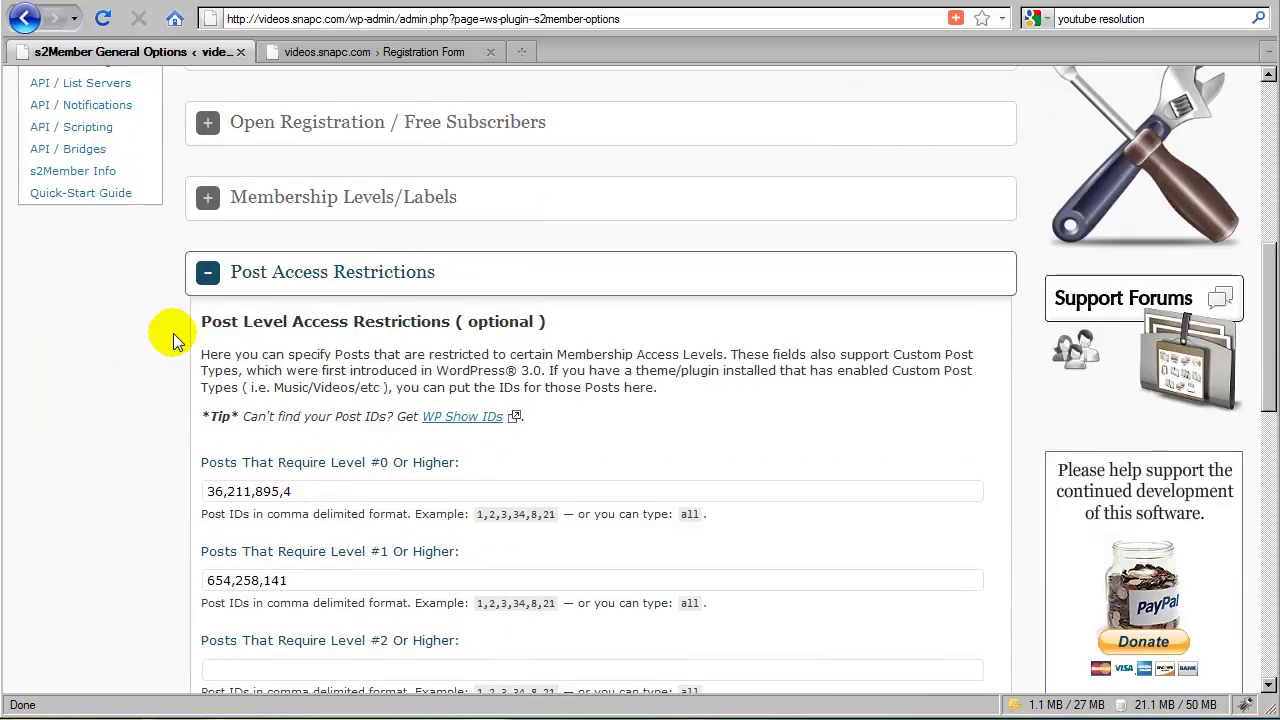
{"action": "scroll", "coordinate": [245, 240], "scroll_direction": "up", "scroll_amount": 2}
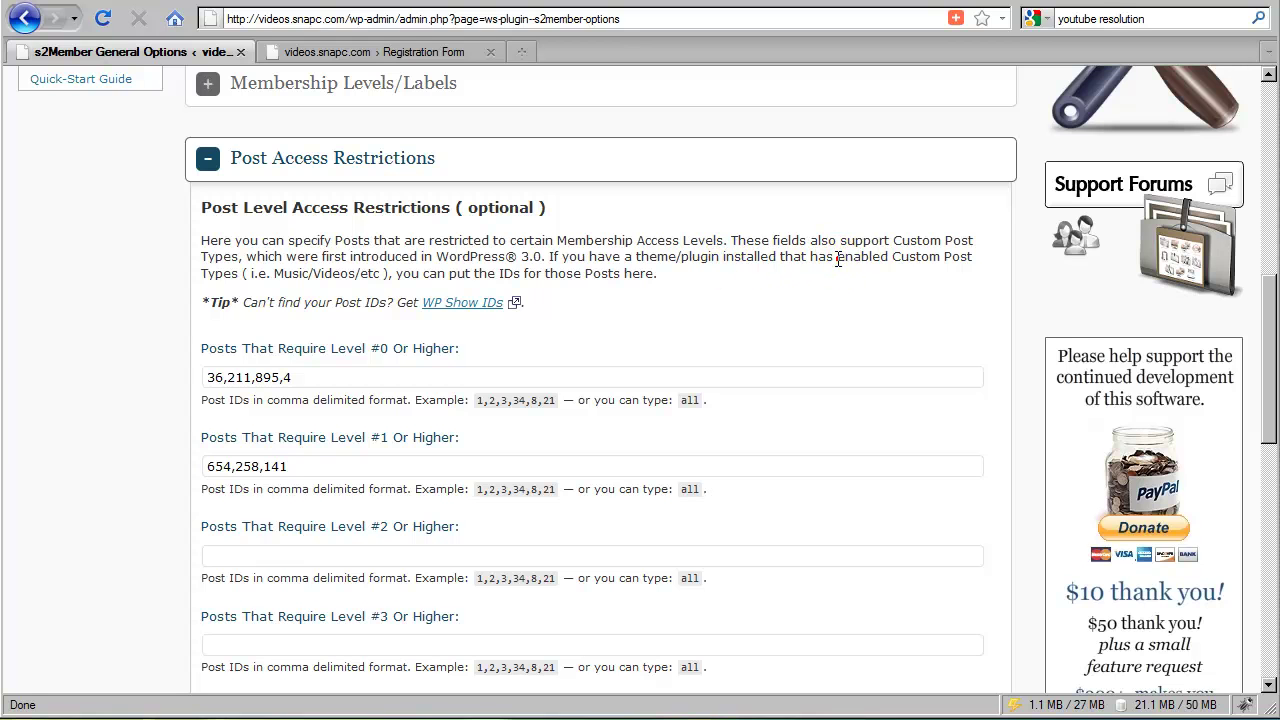
{"action": "left_click_drag", "start_coordinate": [837, 259], "coordinate": [290, 273]}
{"action": "left_click", "coordinate": [288, 273]}
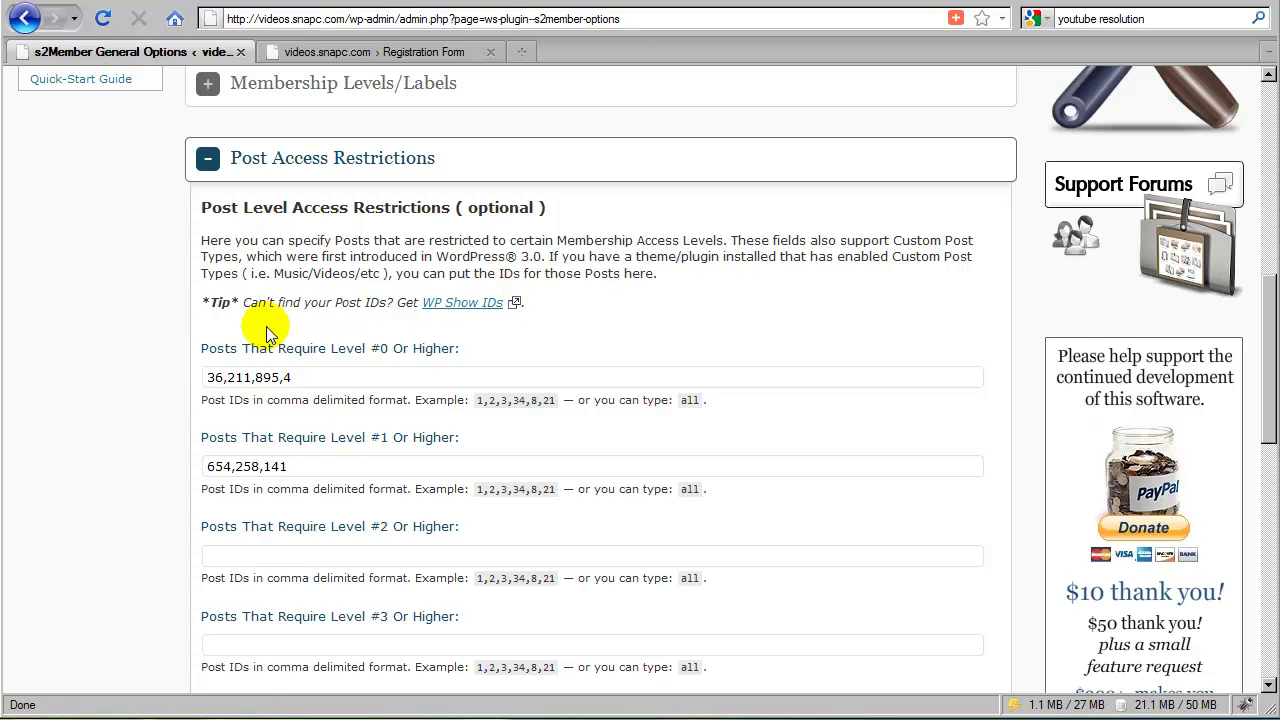
Step: Collapse Post Access Restrictions and expand Tag Access Restrictions to reach its tag fields
{"action": "left_click", "coordinate": [330, 172]}
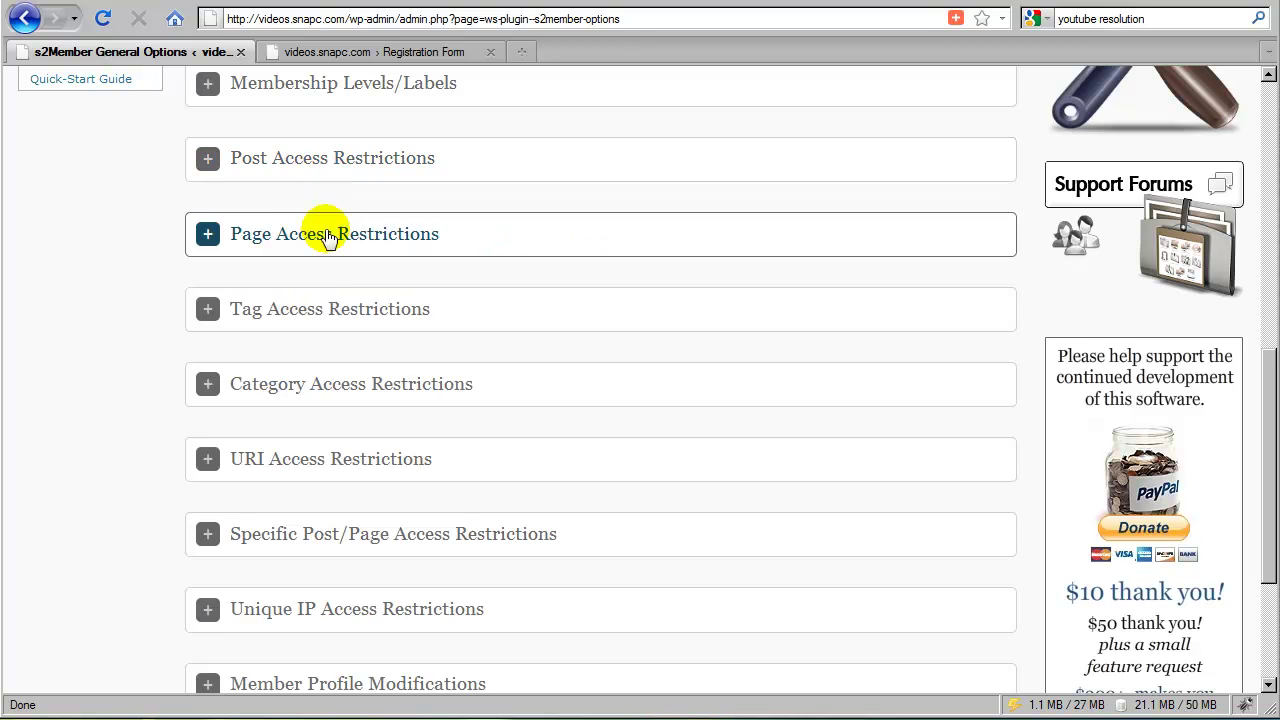
{"action": "left_click", "coordinate": [310, 309]}
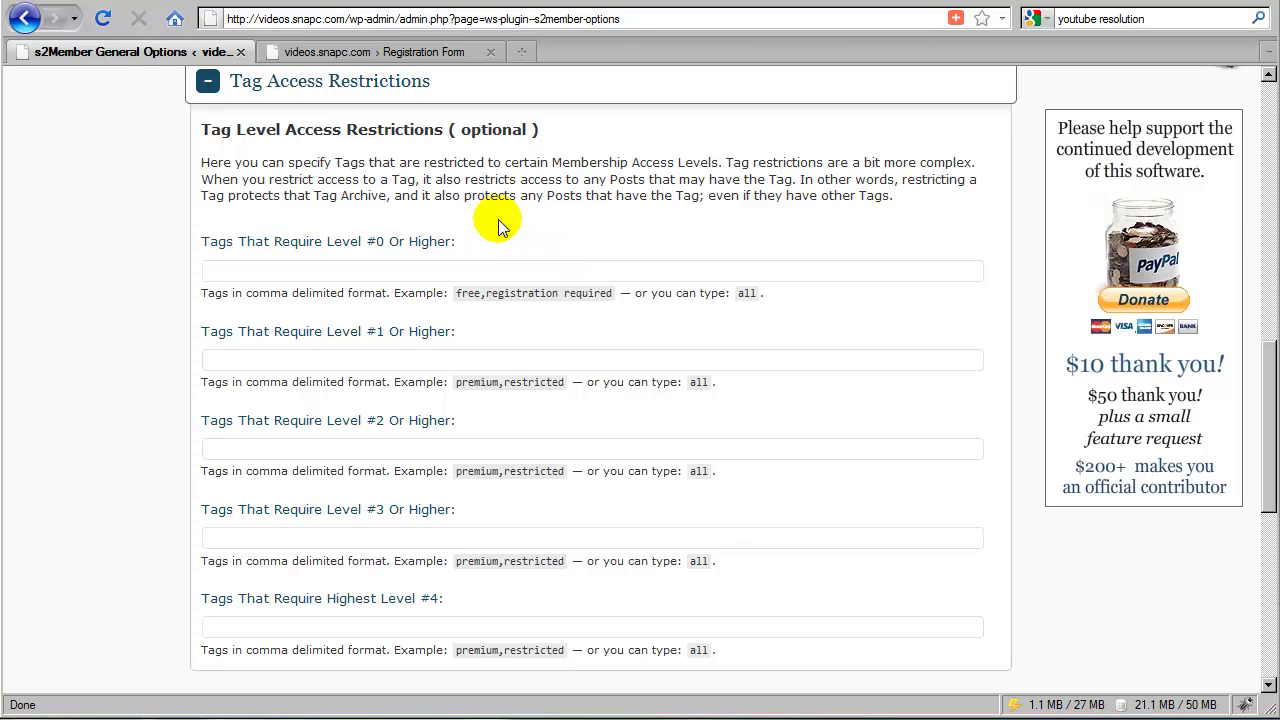
{"action": "scroll", "coordinate": [500, 227], "scroll_direction": "up", "scroll_amount": 4}
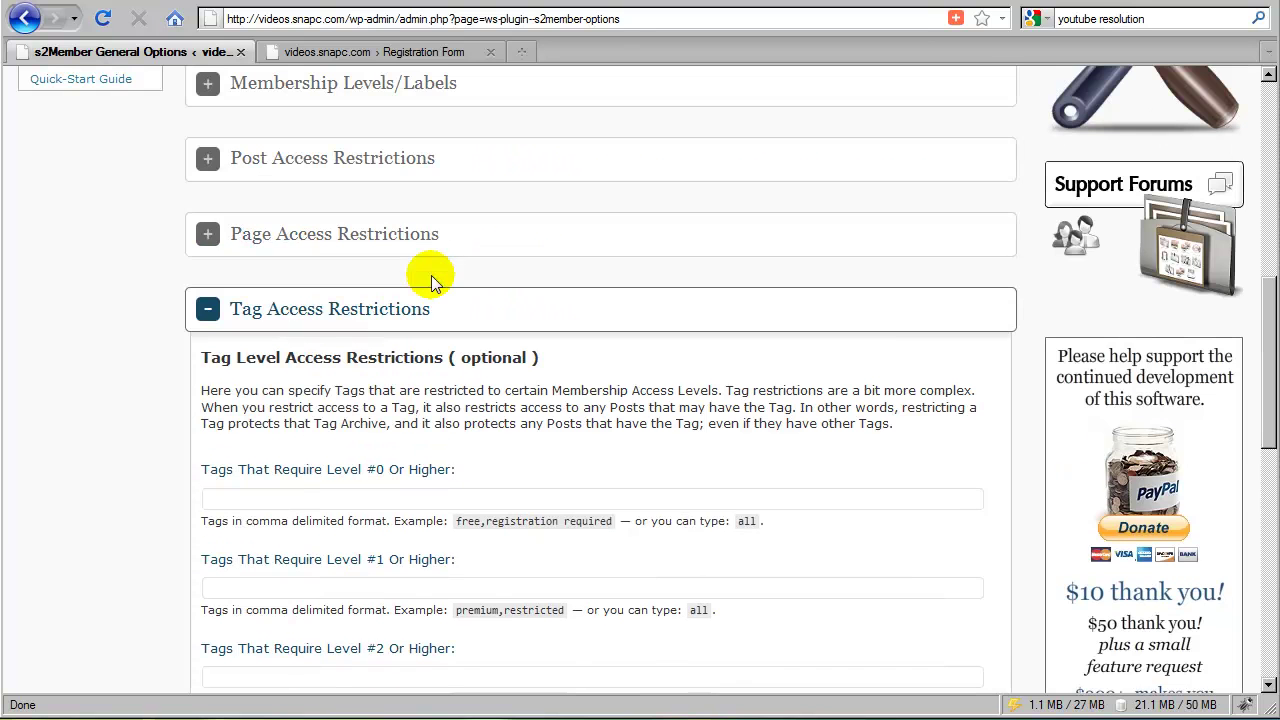
{"action": "left_click", "coordinate": [315, 170]}
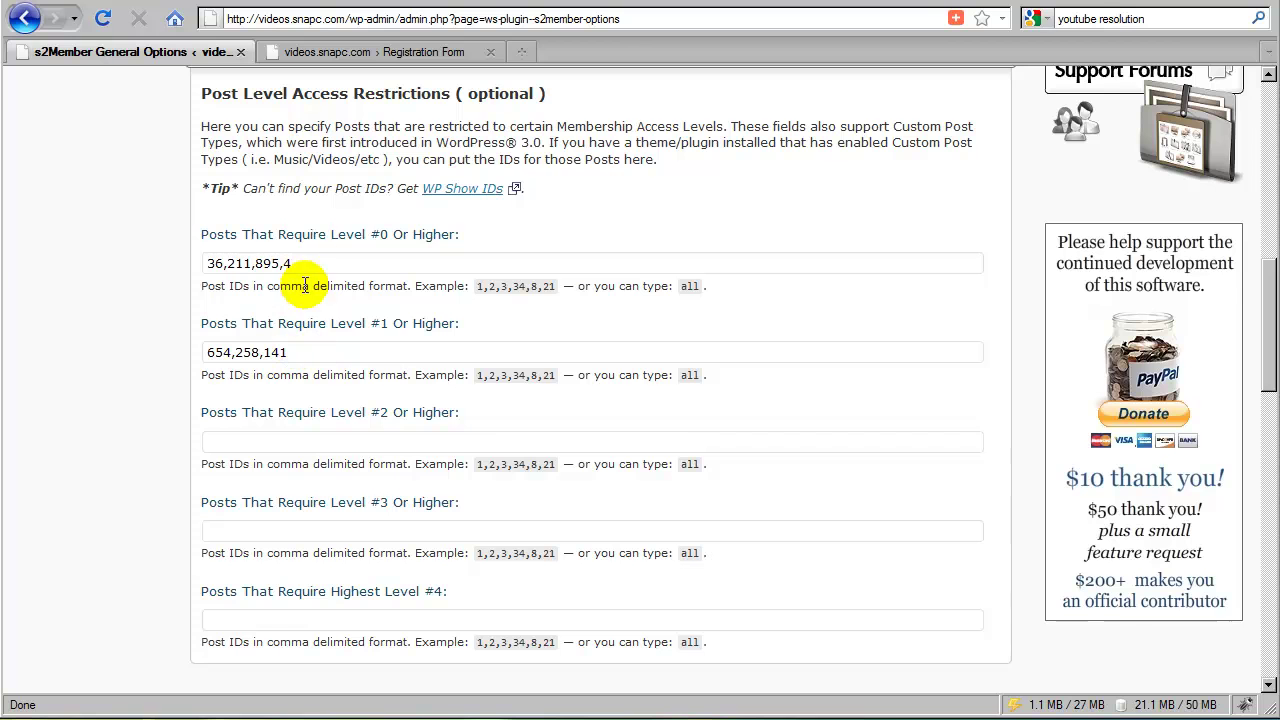
{"action": "scroll", "coordinate": [370, 296], "scroll_direction": "up", "scroll_amount": 2}
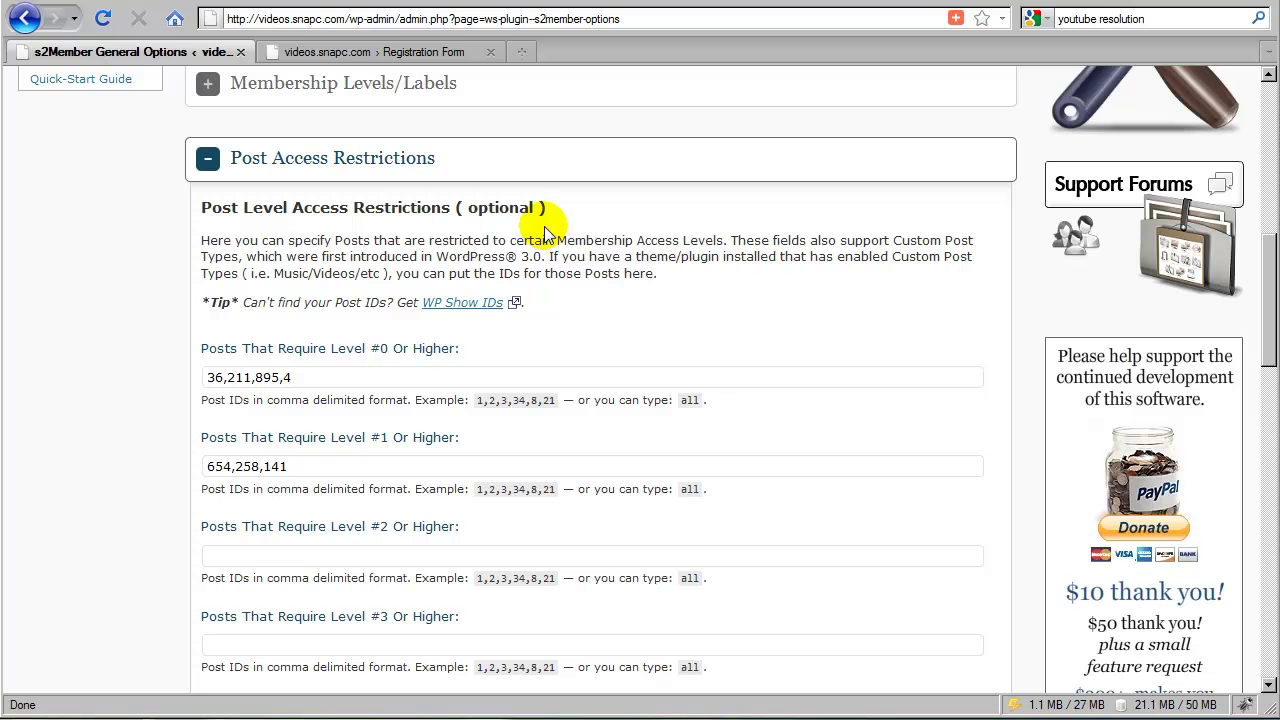
{"action": "left_click", "coordinate": [337, 160]}
{"action": "left_click", "coordinate": [337, 160]}
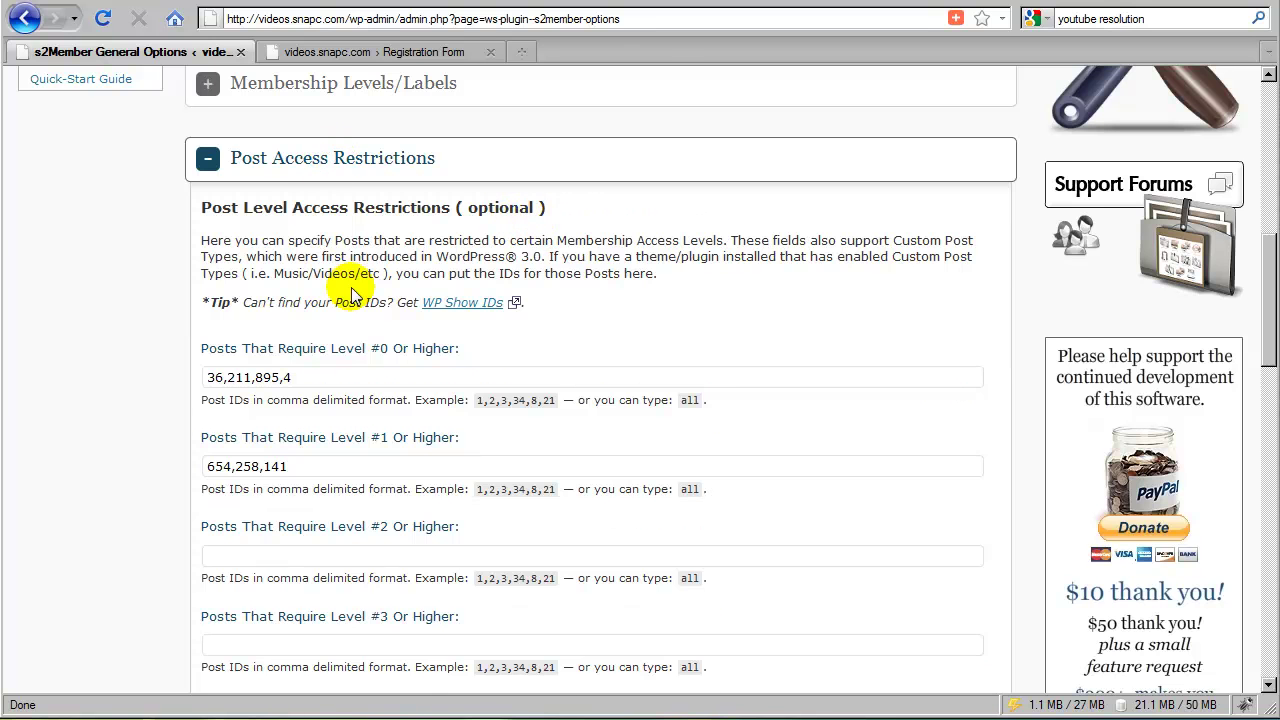
{"action": "left_click", "coordinate": [330, 177]}
{"action": "scroll", "coordinate": [345, 335], "scroll_direction": "down", "scroll_amount": 4}
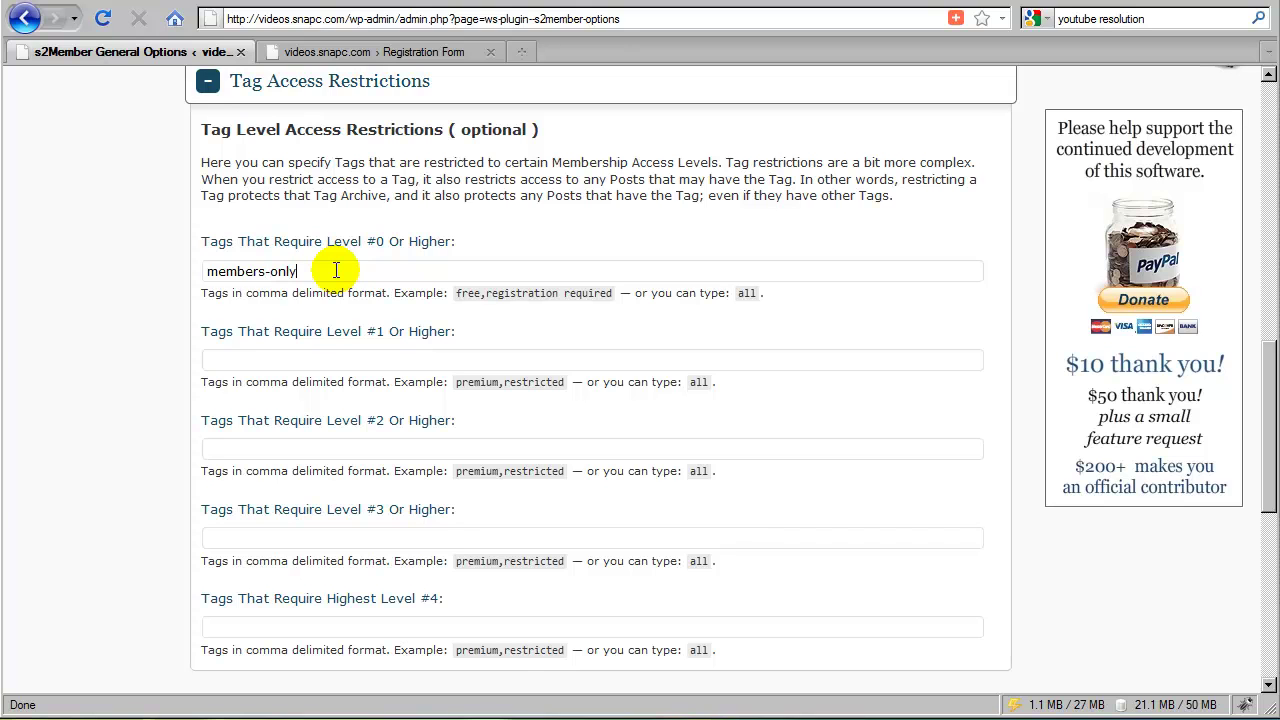
Step: Enter premium-members-only as the Level #1 tags, keeping members-only for Level #0
{"action": "left_click", "coordinate": [284, 361]}
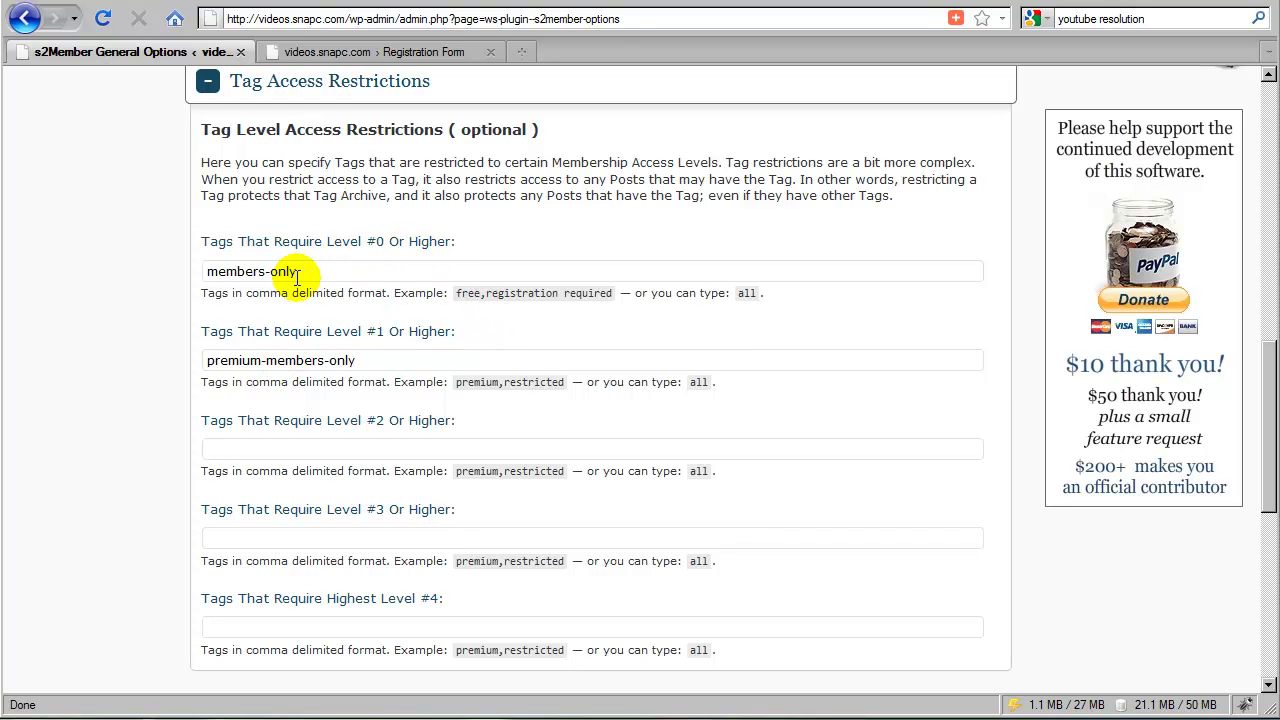
{"action": "scroll", "coordinate": [320, 360], "scroll_direction": "up", "scroll_amount": 5}
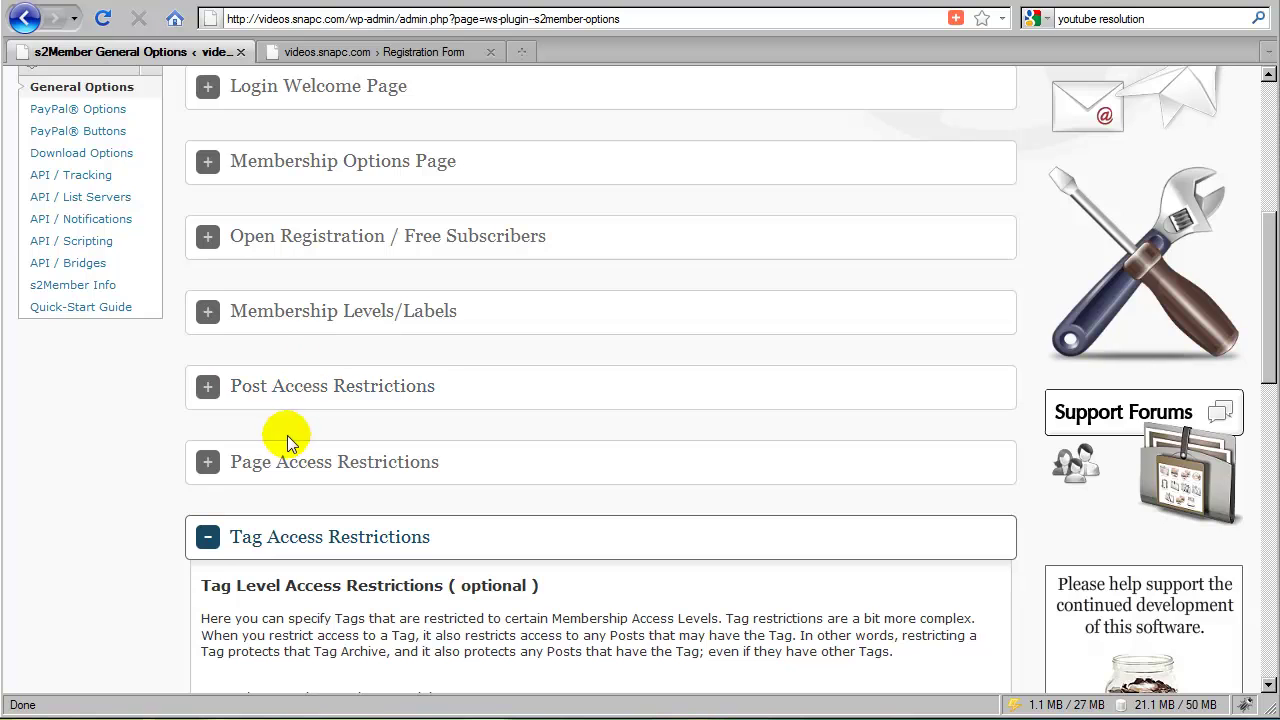
{"action": "left_click", "coordinate": [287, 455]}
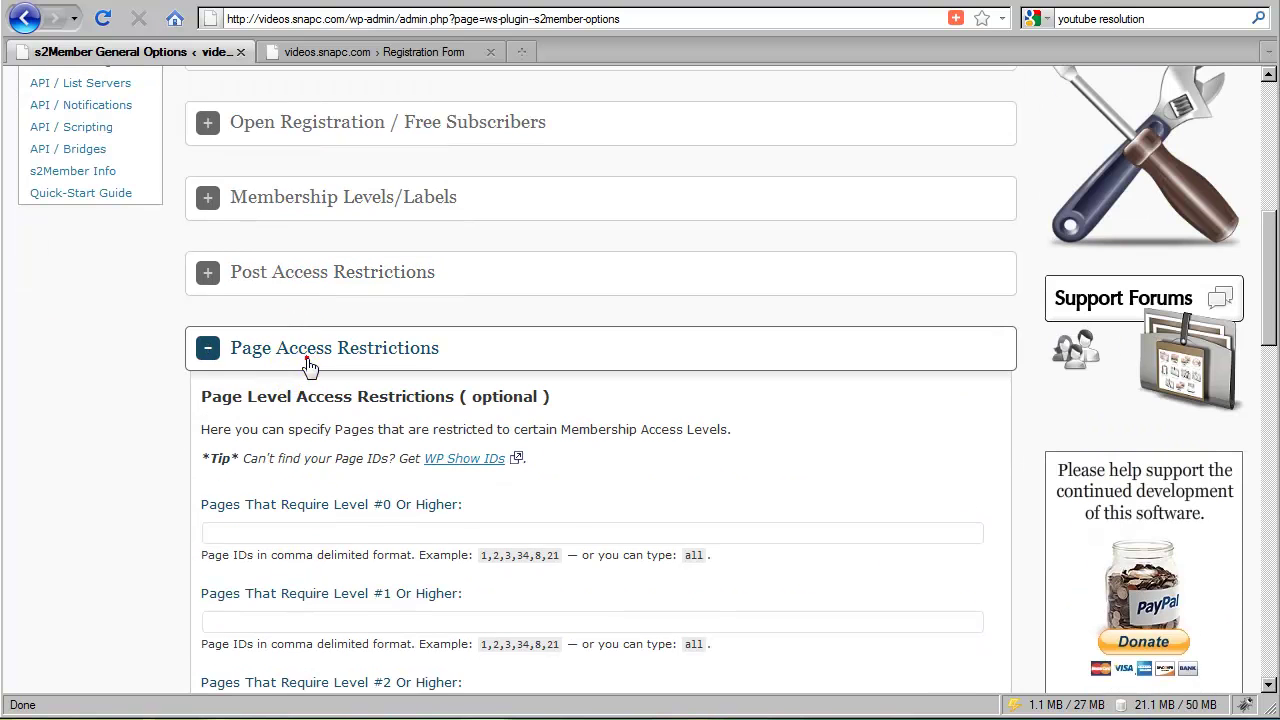
{"action": "left_click", "coordinate": [300, 274]}
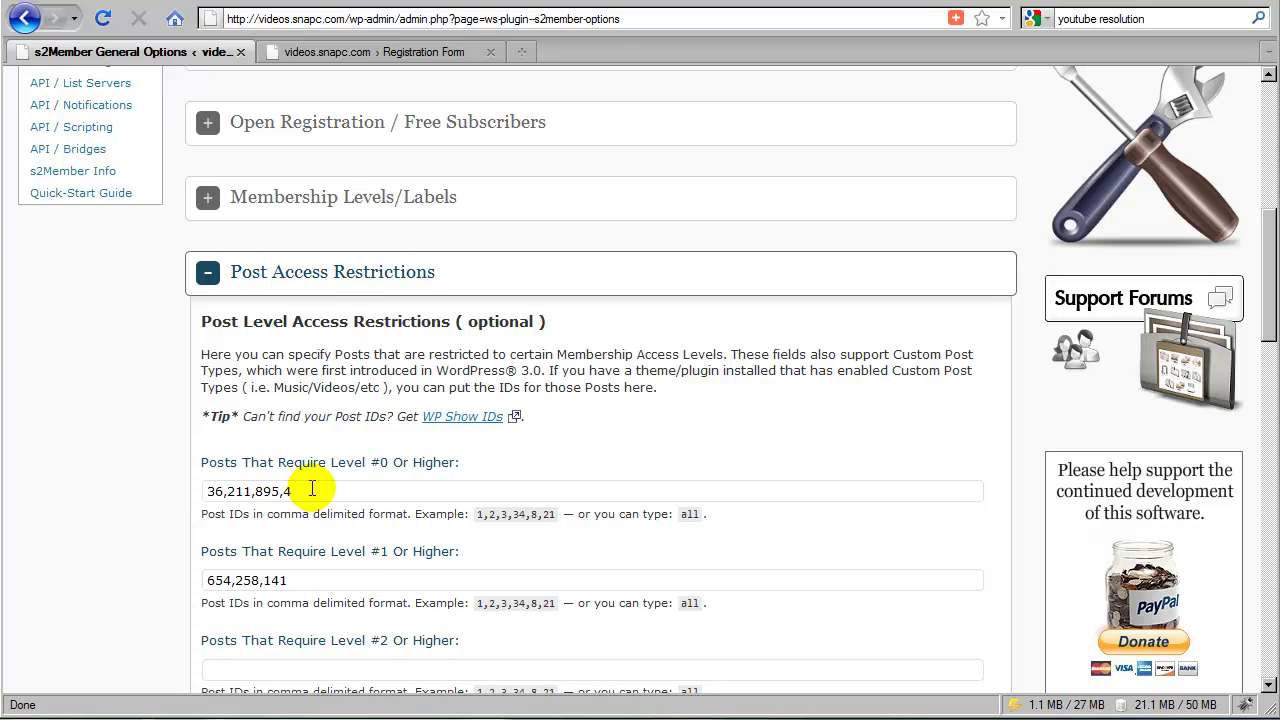
{"action": "left_click", "coordinate": [313, 281]}
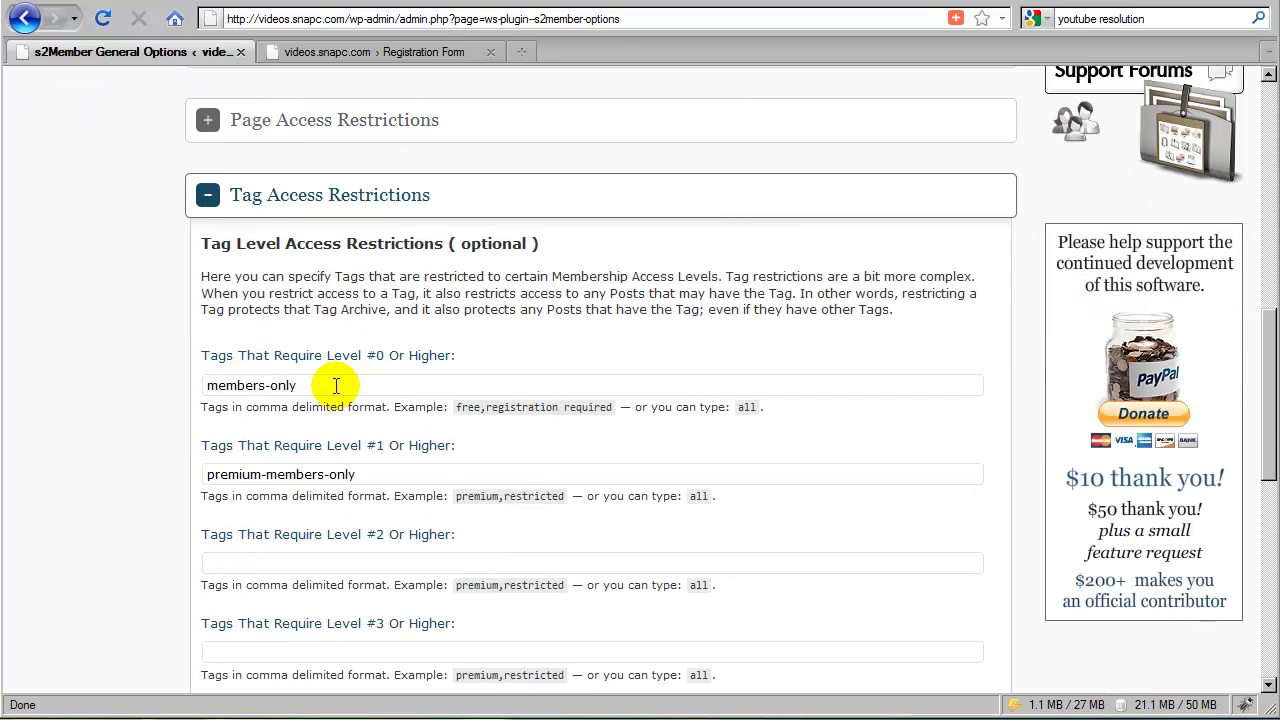
{"action": "scroll", "coordinate": [336, 386], "scroll_direction": "down", "scroll_amount": 2}
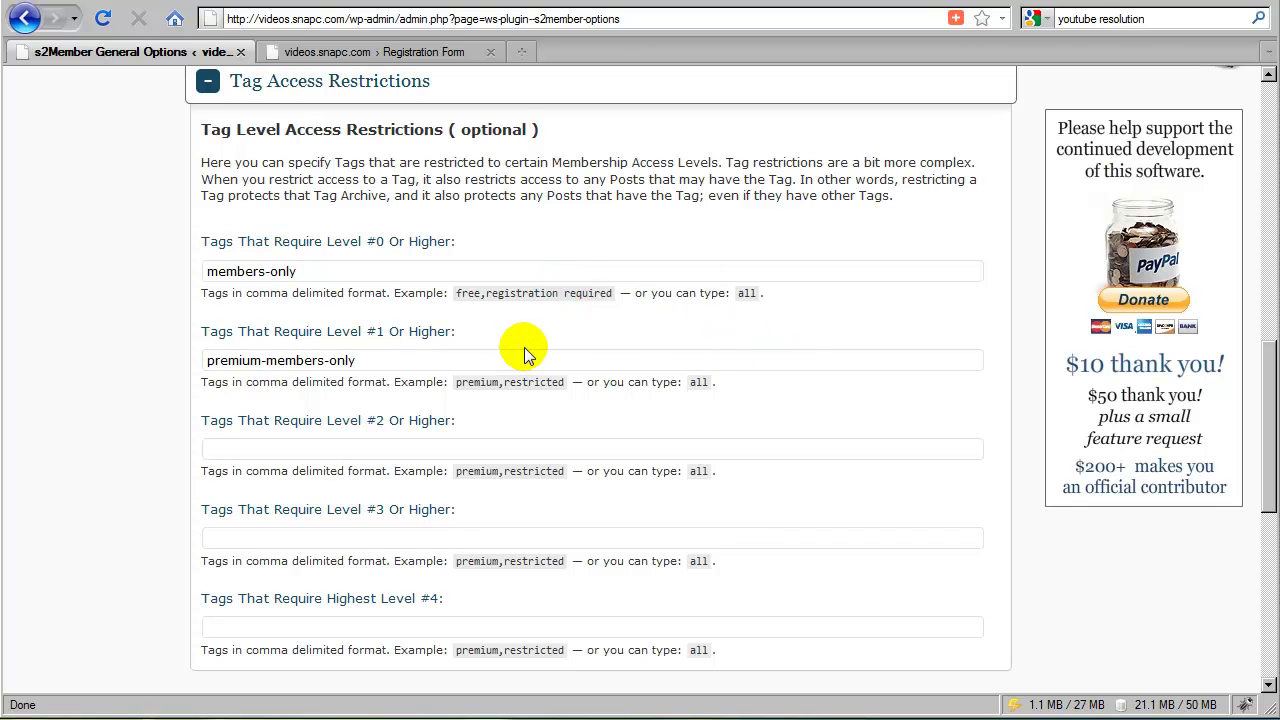
Step: Copy the example word 'all' and paste it over members-only in the Level #0 tag field
{"action": "scroll", "coordinate": [551, 351], "scroll_direction": "up", "scroll_amount": 2}
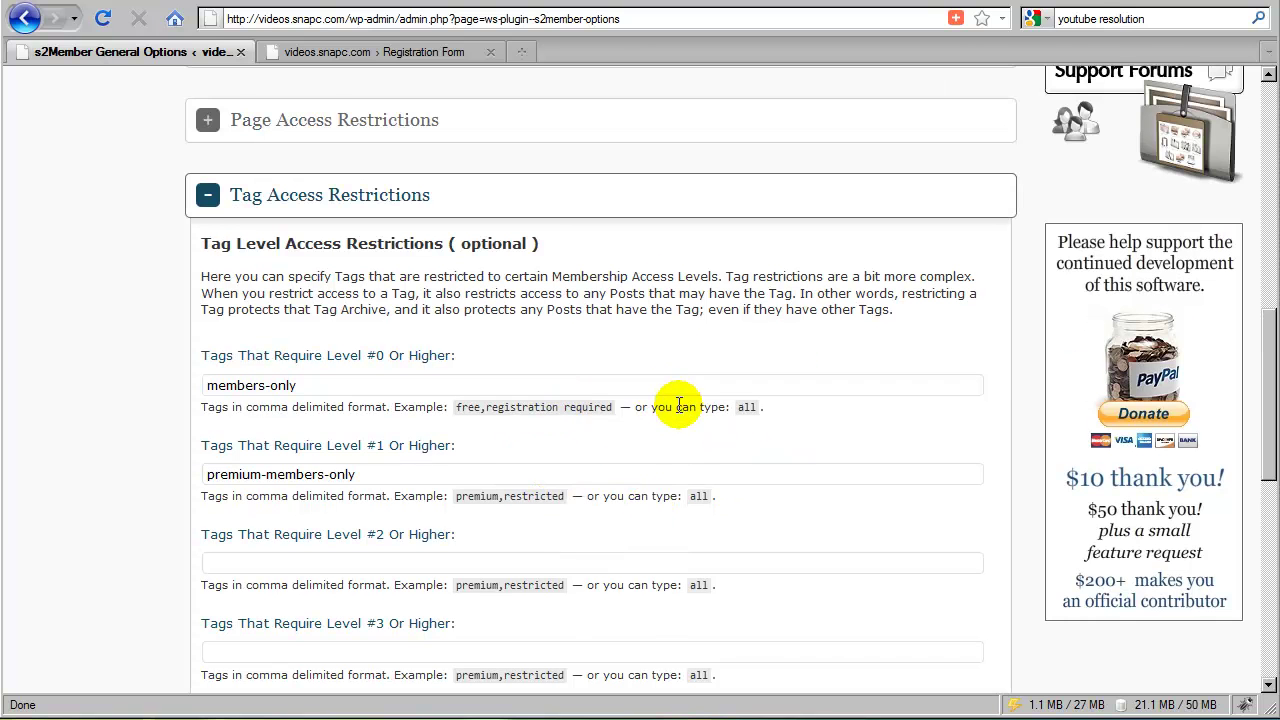
{"action": "double_click", "coordinate": [746, 407]}
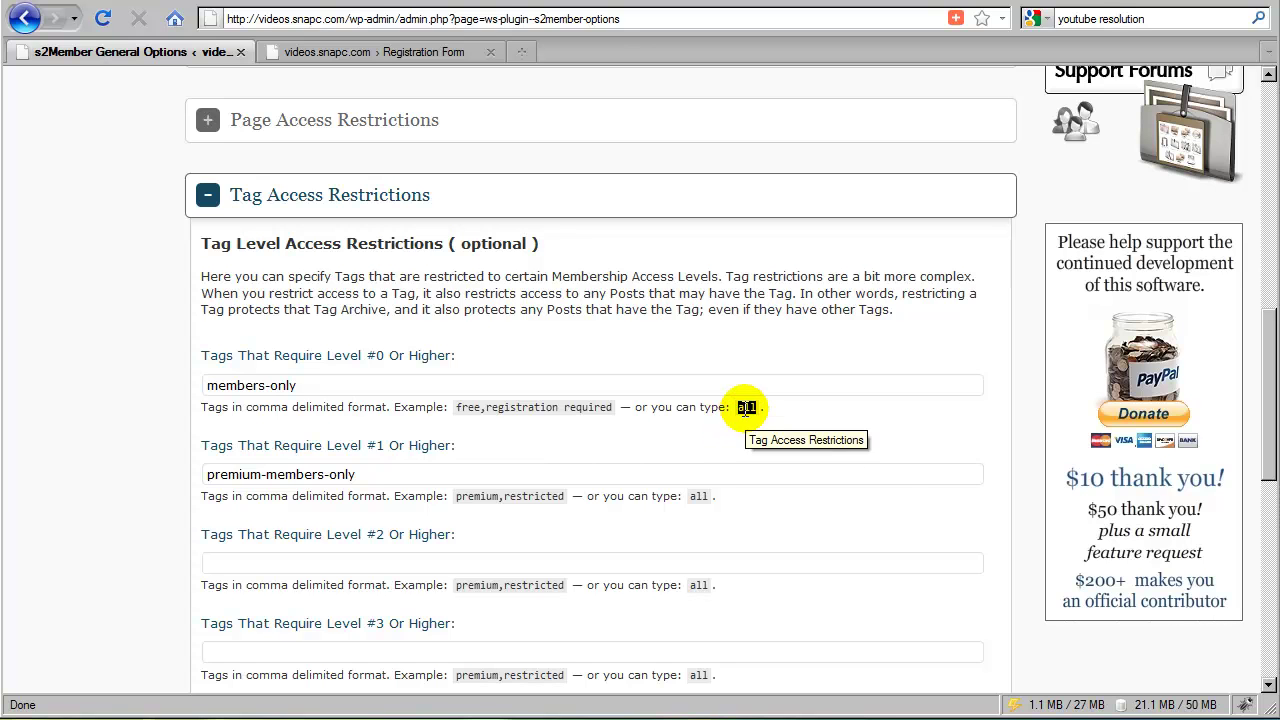
{"action": "right_click", "coordinate": [752, 415]}
{"action": "left_click", "coordinate": [779, 442]}
{"action": "triple_click", "coordinate": [251, 385]}
{"action": "right_click", "coordinate": [251, 385]}
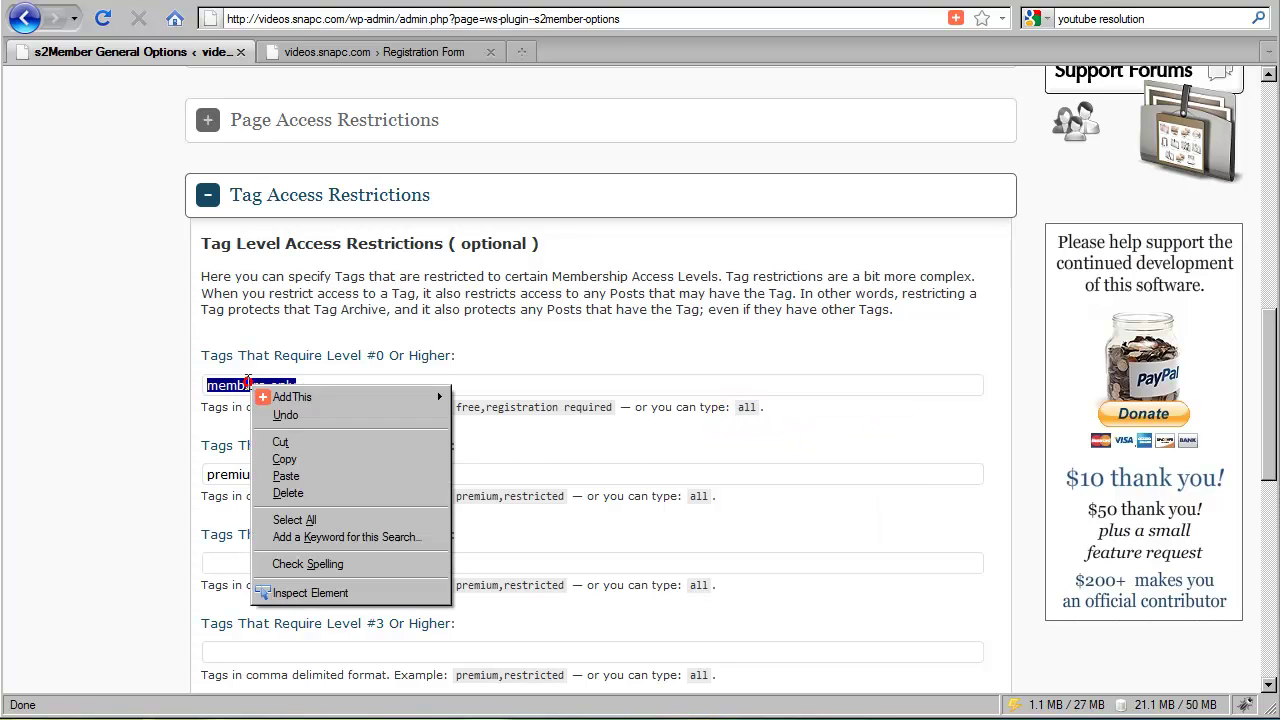
{"action": "left_click", "coordinate": [287, 476]}
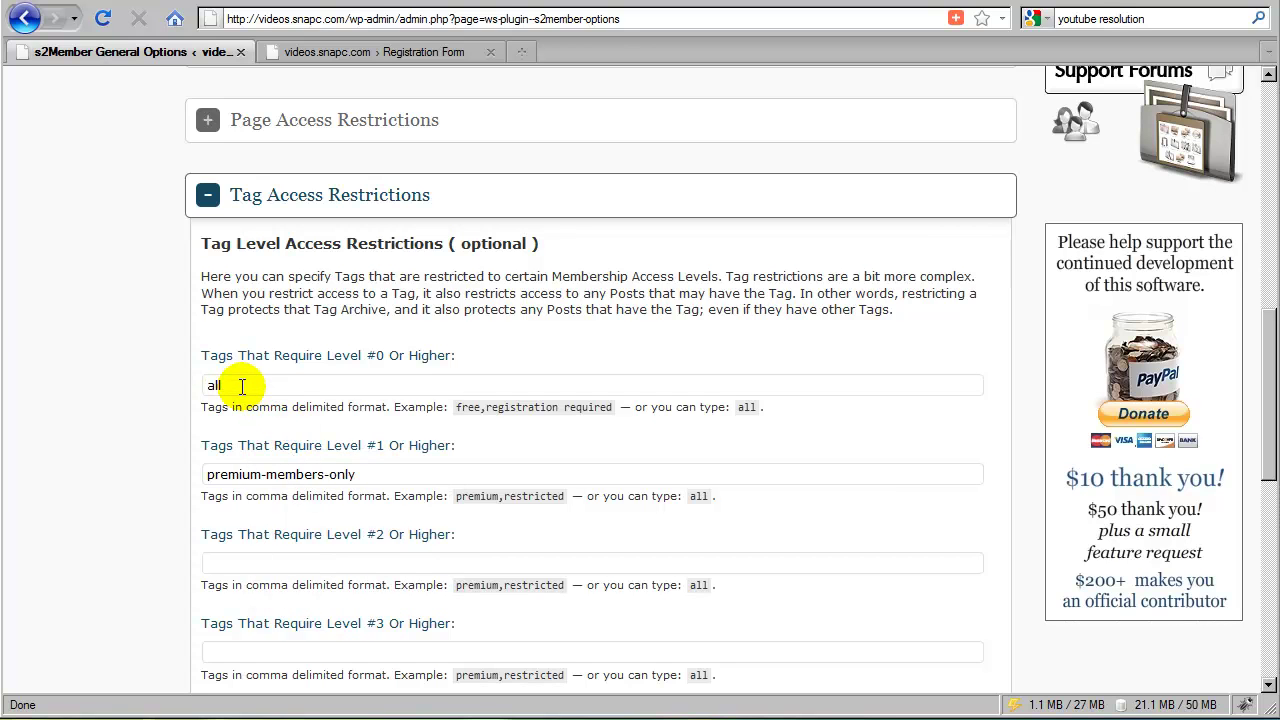
Step: Collapse Tag Access Restrictions and paste 'all' into the Page Access Restrictions Level #0 field
{"action": "scroll", "coordinate": [526, 234], "scroll_direction": "up", "scroll_amount": 2}
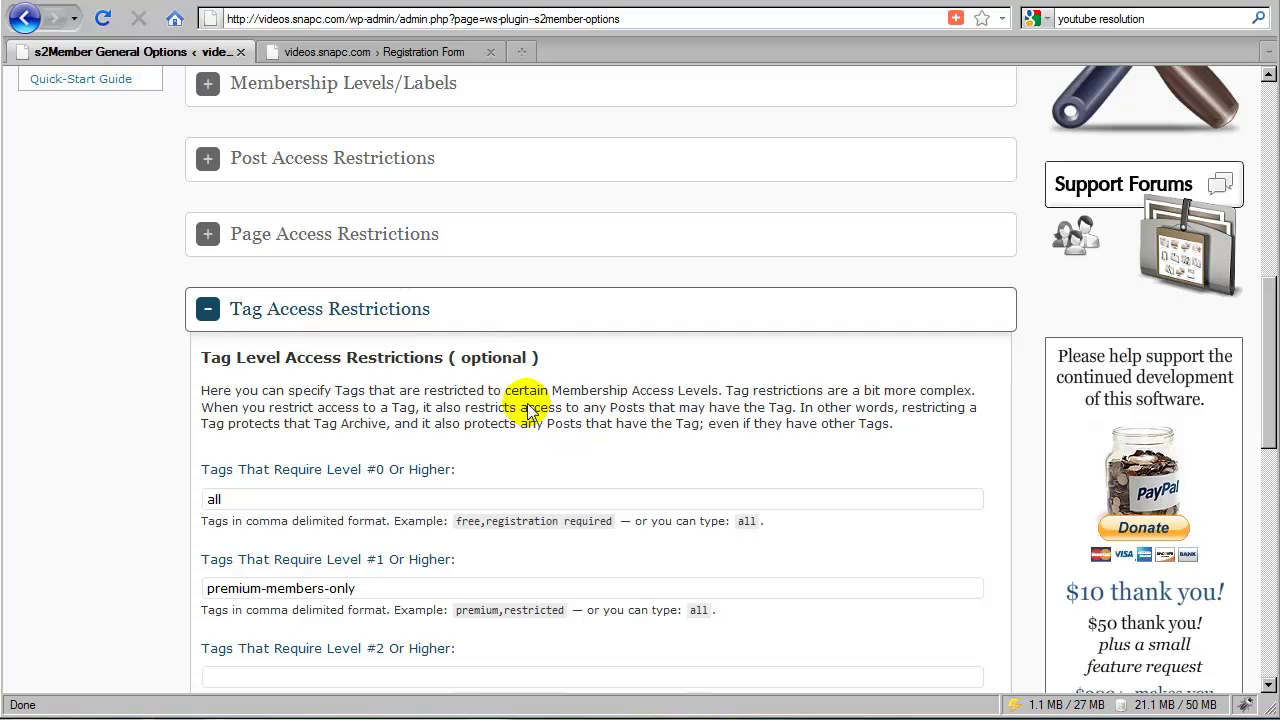
{"action": "left_click", "coordinate": [538, 318]}
{"action": "left_click", "coordinate": [466, 247]}
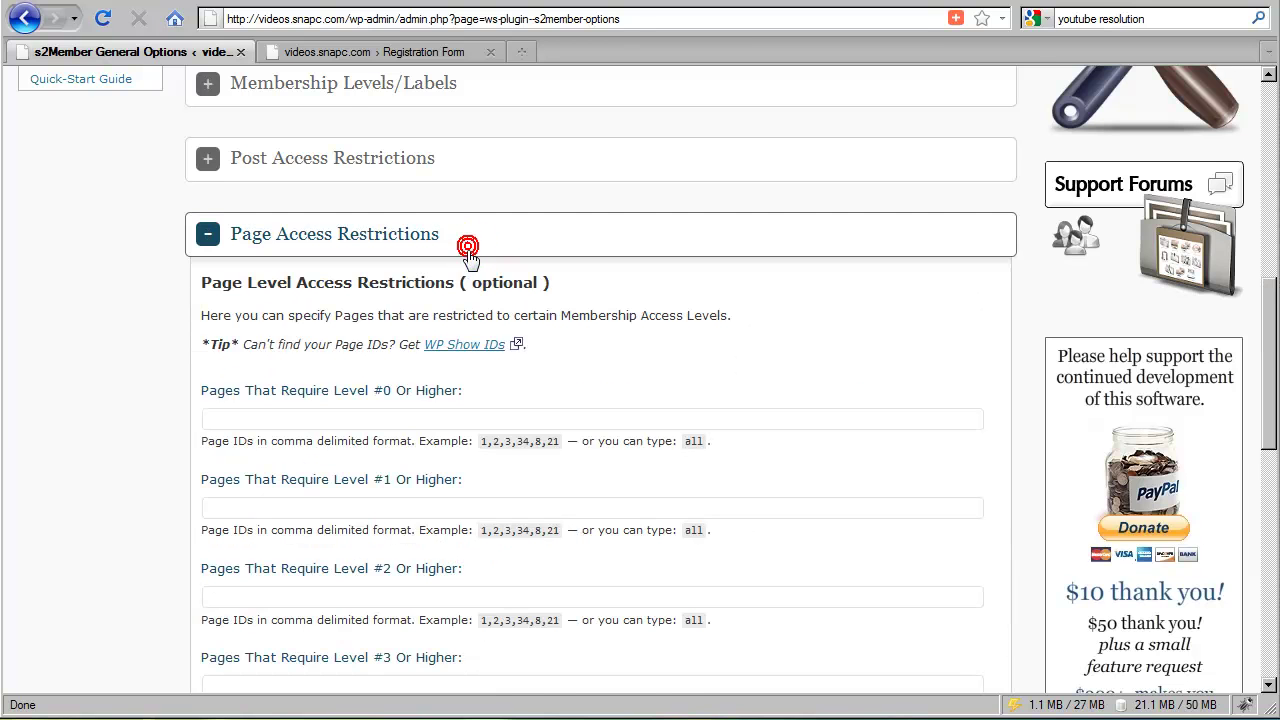
{"action": "scroll", "coordinate": [663, 380], "scroll_direction": "down", "scroll_amount": 2}
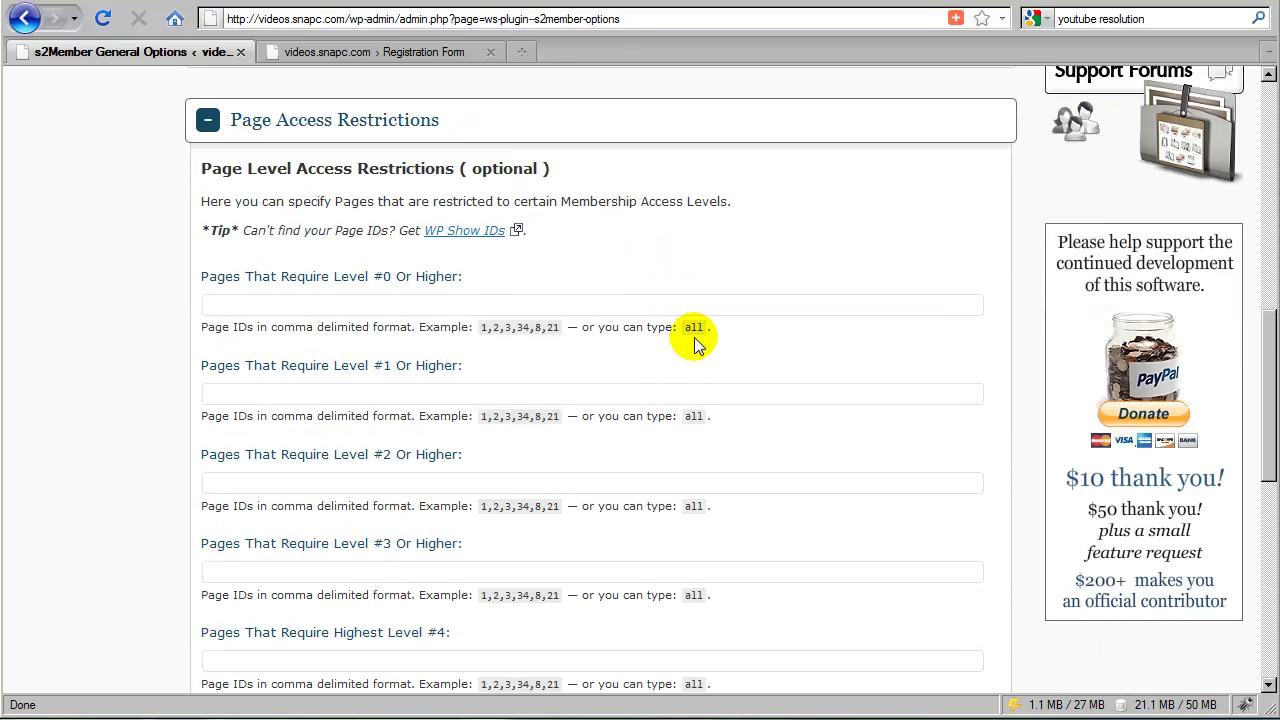
{"action": "right_click", "coordinate": [277, 301]}
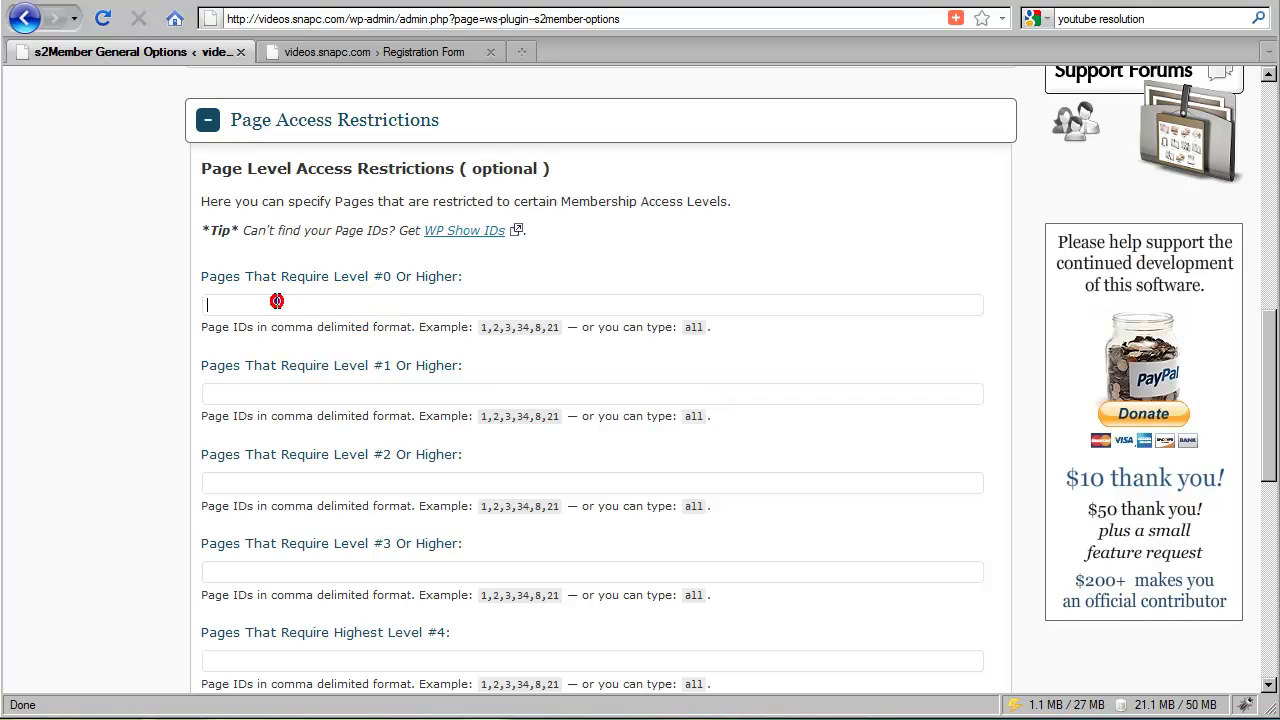
{"action": "left_click", "coordinate": [352, 392]}
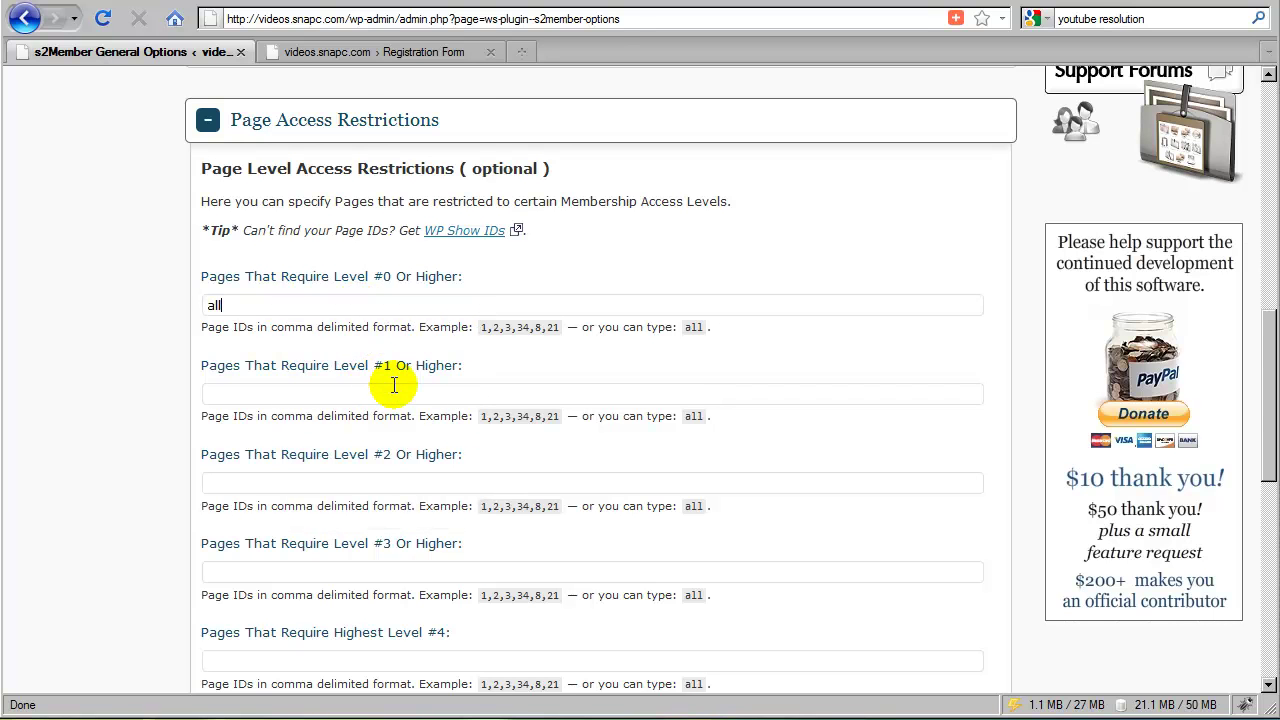
{"action": "scroll", "coordinate": [413, 340], "scroll_direction": "up", "scroll_amount": 4}
{"action": "scroll", "coordinate": [270, 455], "scroll_direction": "down", "scroll_amount": 2}
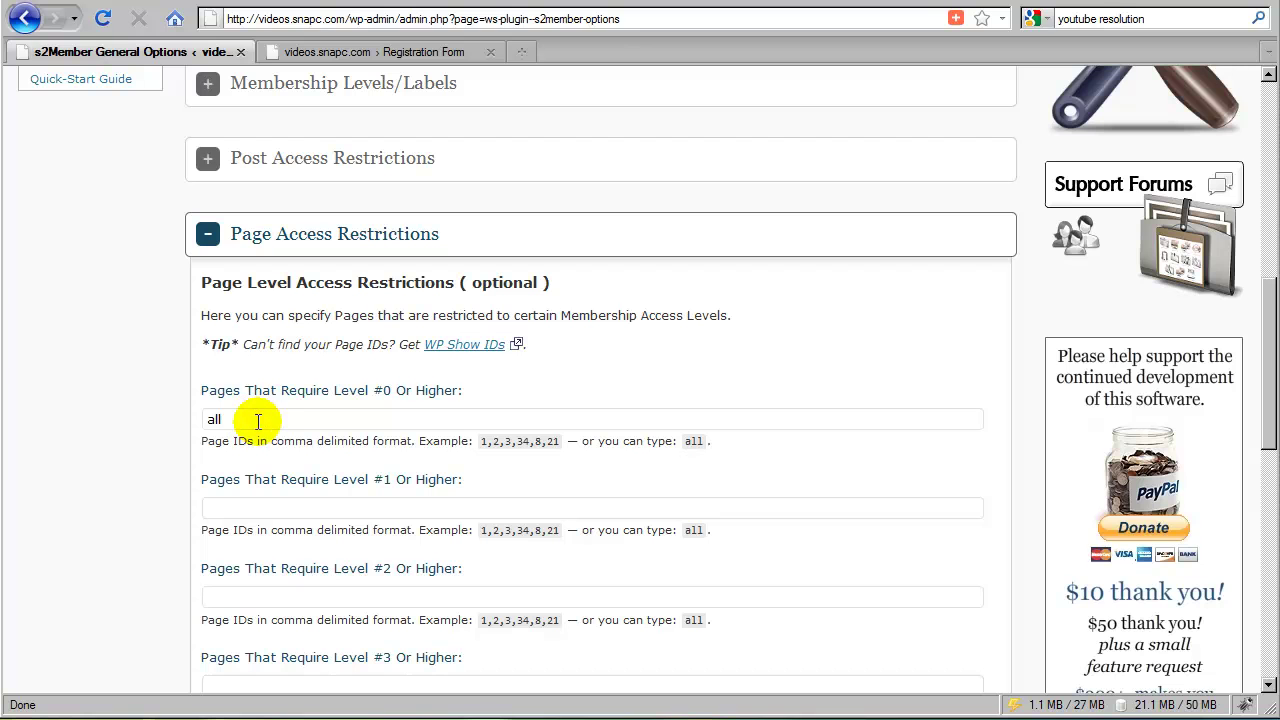
Step: Collapse Page Access Restrictions and reopen the Tag Access Restrictions section
{"action": "left_click", "coordinate": [369, 251]}
{"action": "scroll", "coordinate": [370, 313], "scroll_direction": "down", "scroll_amount": 2}
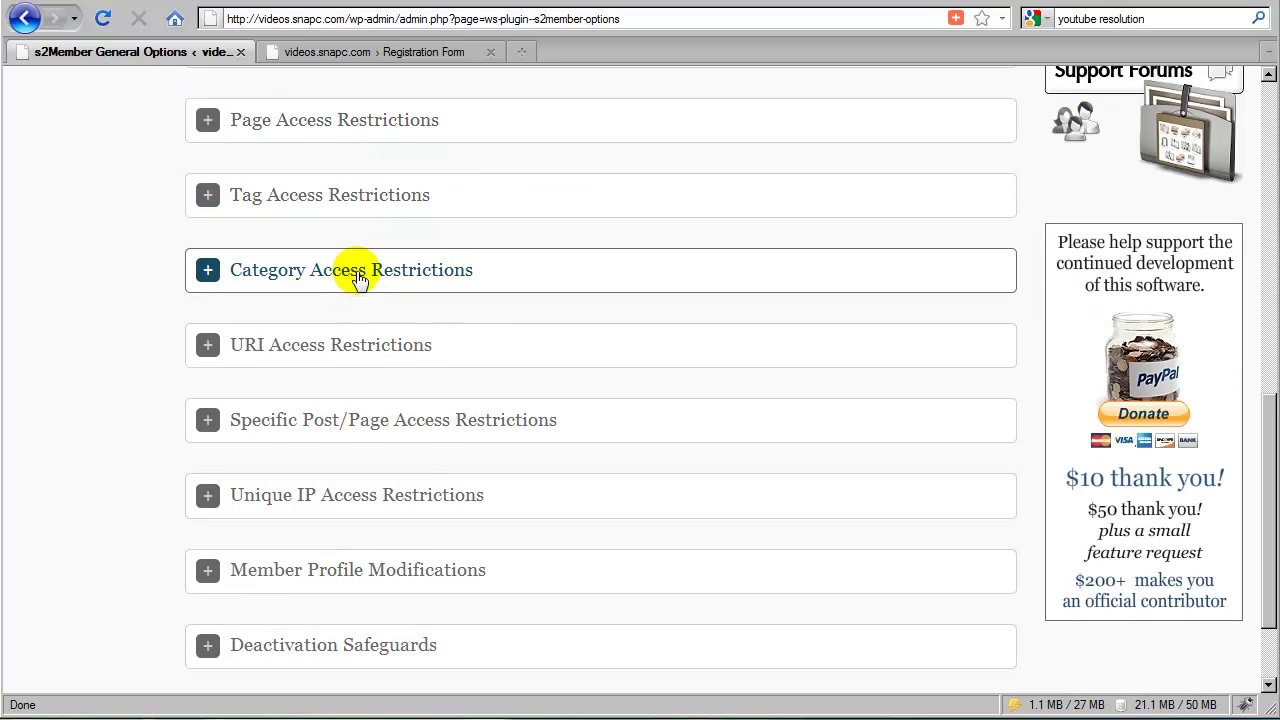
{"action": "left_click", "coordinate": [340, 206]}
{"action": "scroll", "coordinate": [378, 328], "scroll_direction": "down", "scroll_amount": 2}
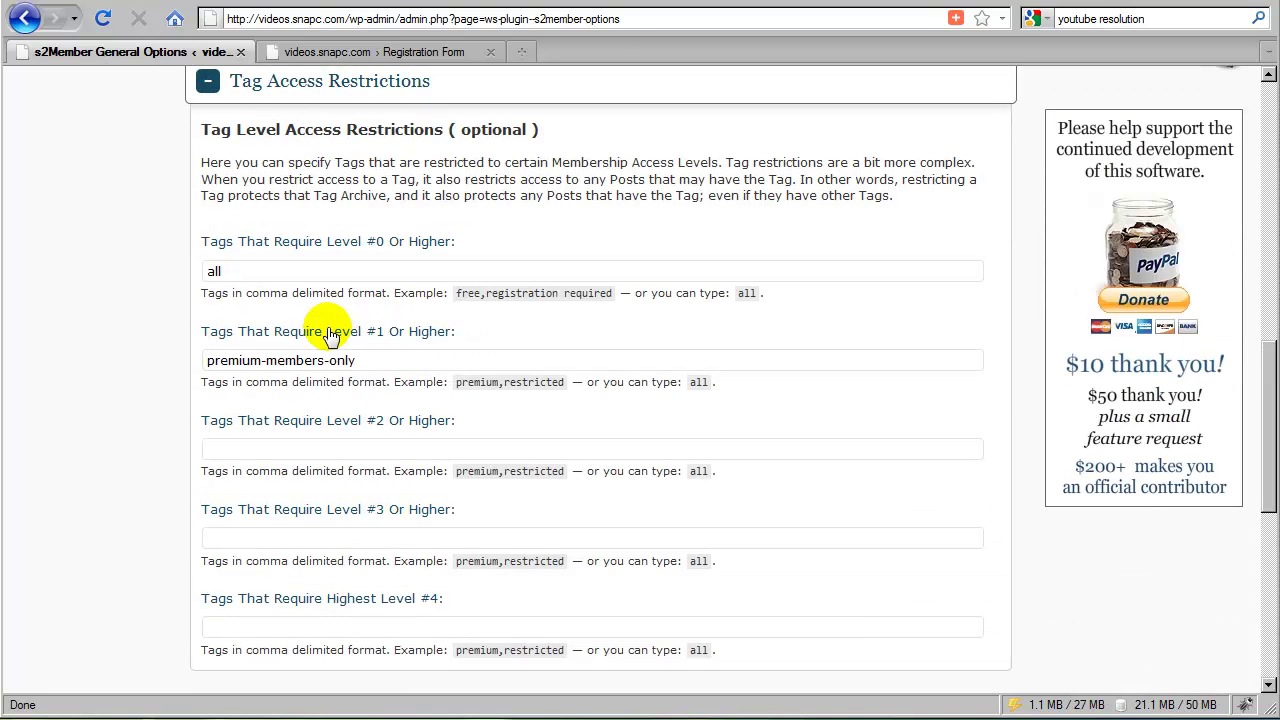
Step: Undo the Level #0 tag edit so it reads members-only again, beside Level #1 premium-members-only
{"action": "right_click", "coordinate": [220, 270]}
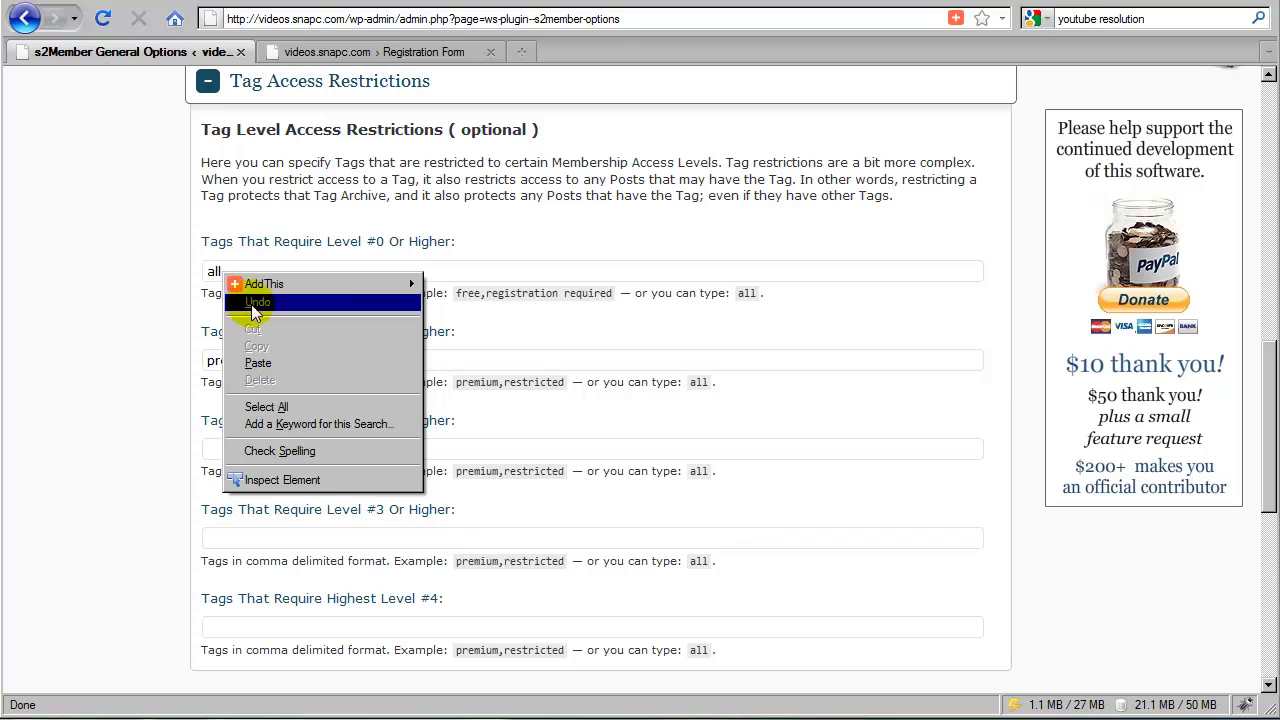
{"action": "left_click", "coordinate": [210, 268]}
{"action": "left_click", "coordinate": [213, 268]}
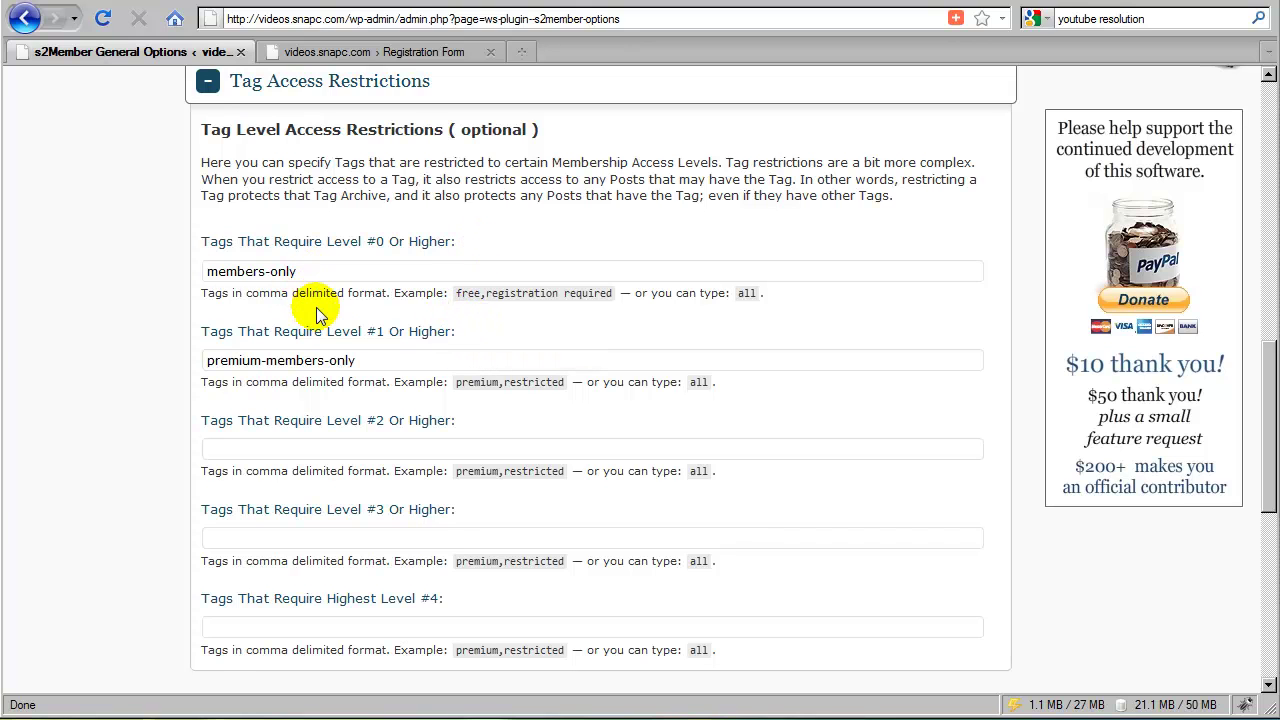
{"action": "left_click", "coordinate": [437, 316]}
{"action": "left_click", "coordinate": [470, 235]}
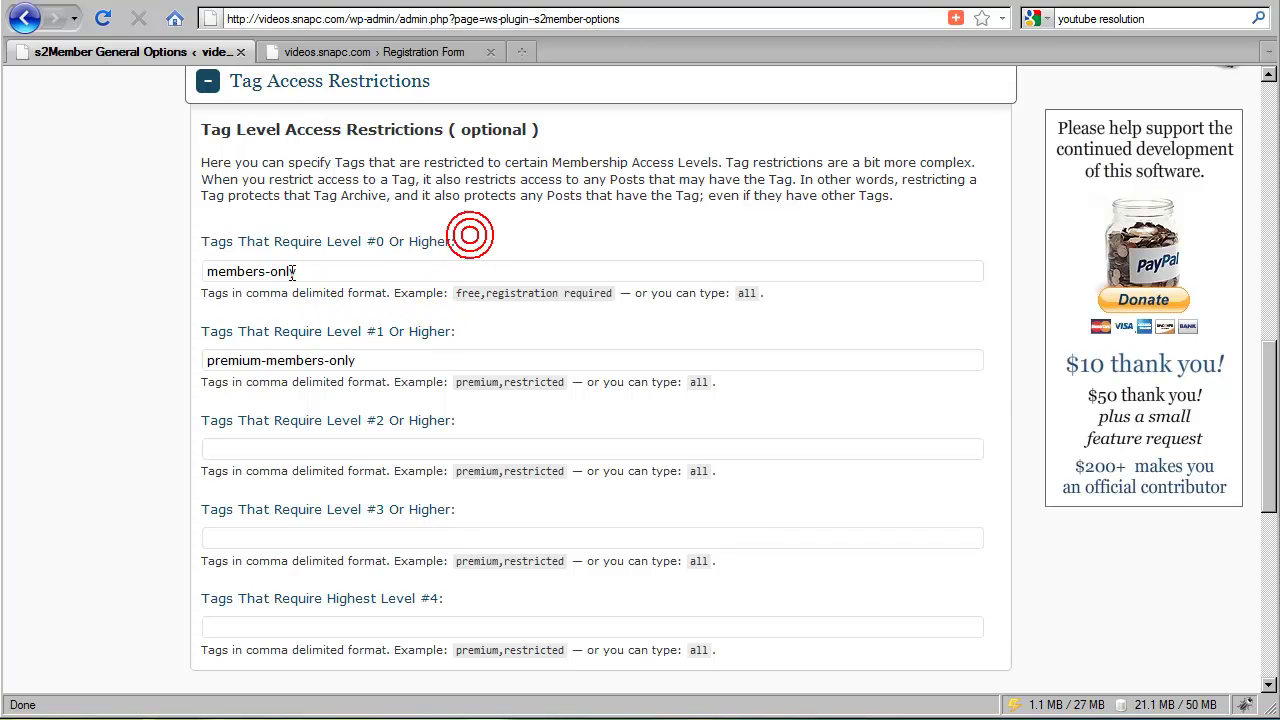
{"action": "left_click", "coordinate": [288, 308]}
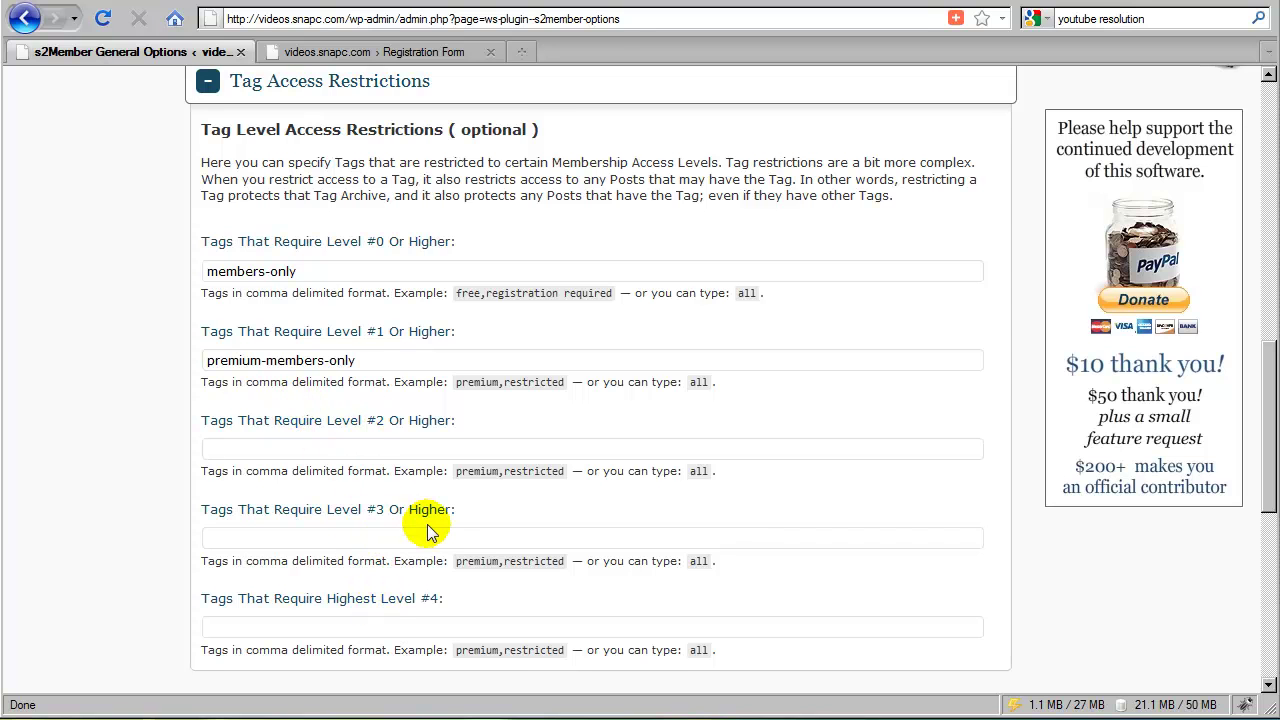
{"action": "scroll", "coordinate": [395, 300], "scroll_direction": "up", "scroll_amount": 2}
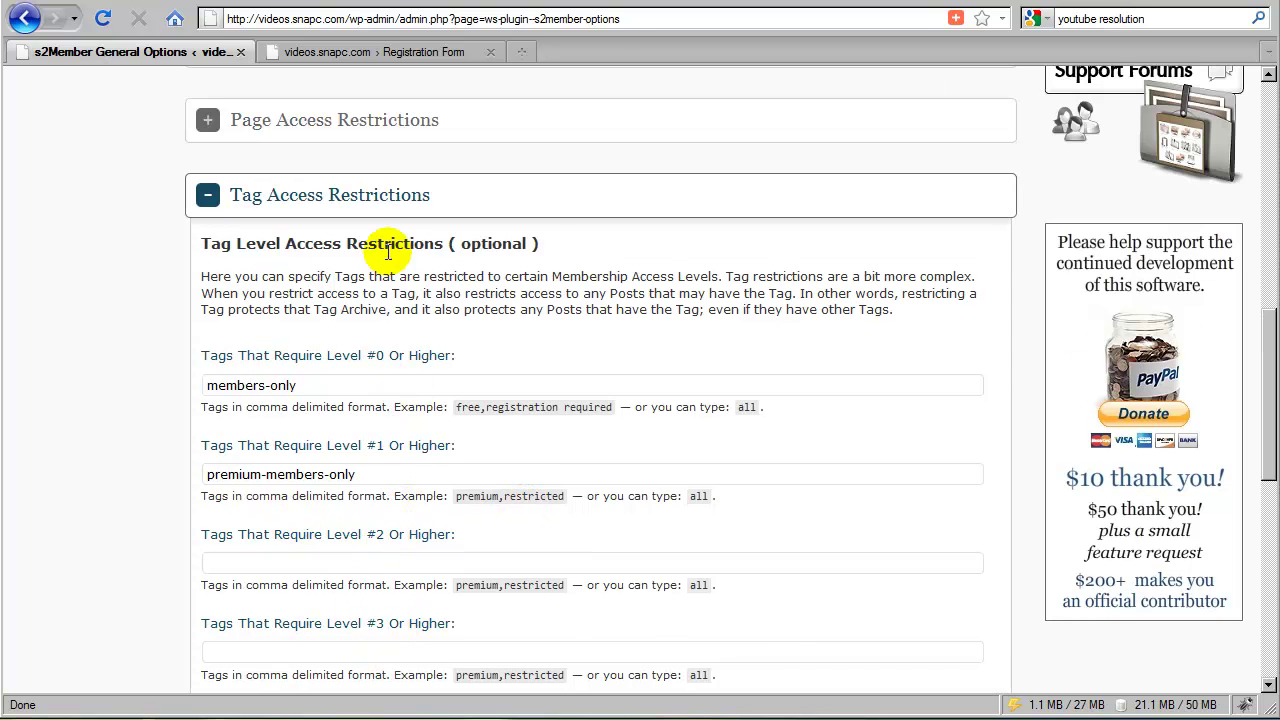
Step: Collapse Tag Access Restrictions and expand the Category Access Restrictions section
{"action": "left_click", "coordinate": [372, 202]}
{"action": "left_click", "coordinate": [336, 272]}
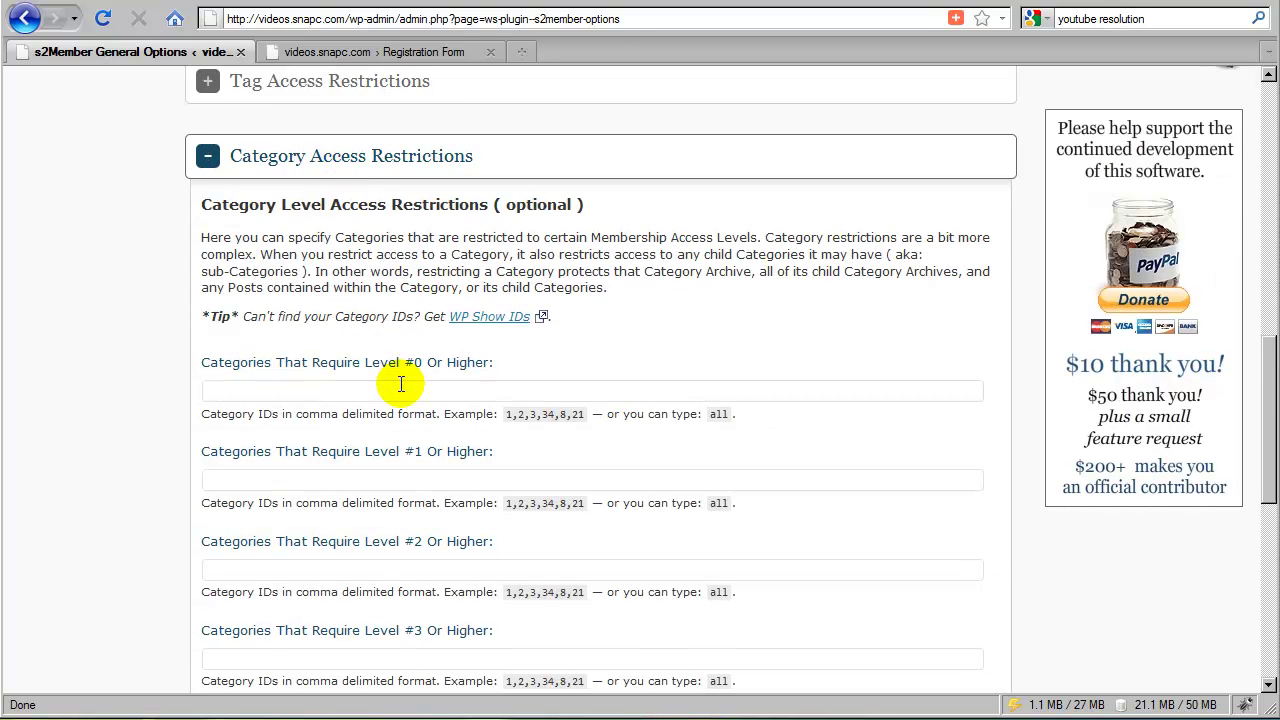
{"action": "scroll", "coordinate": [400, 384], "scroll_direction": "down", "scroll_amount": 2}
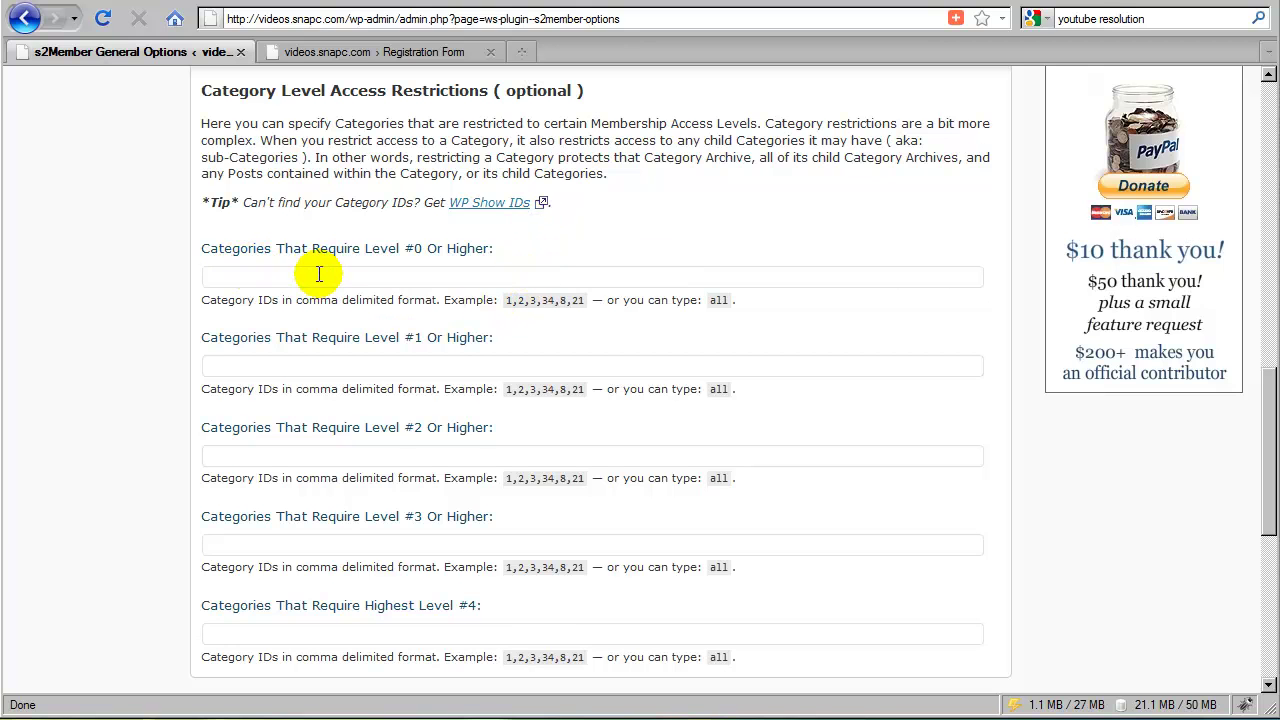
Step: Enter category ID 54 in the Level #0 categories field, leaving other levels empty
{"action": "left_click", "coordinate": [284, 280]}
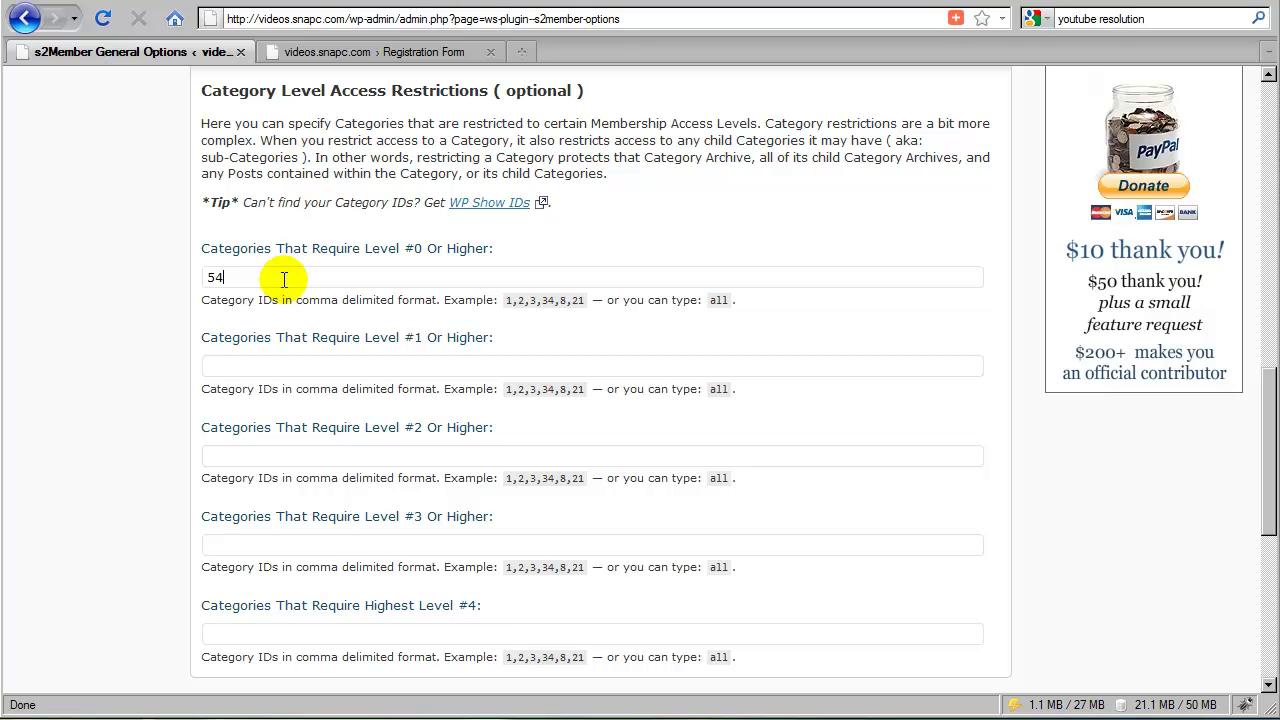
{"action": "left_click", "coordinate": [500, 323]}
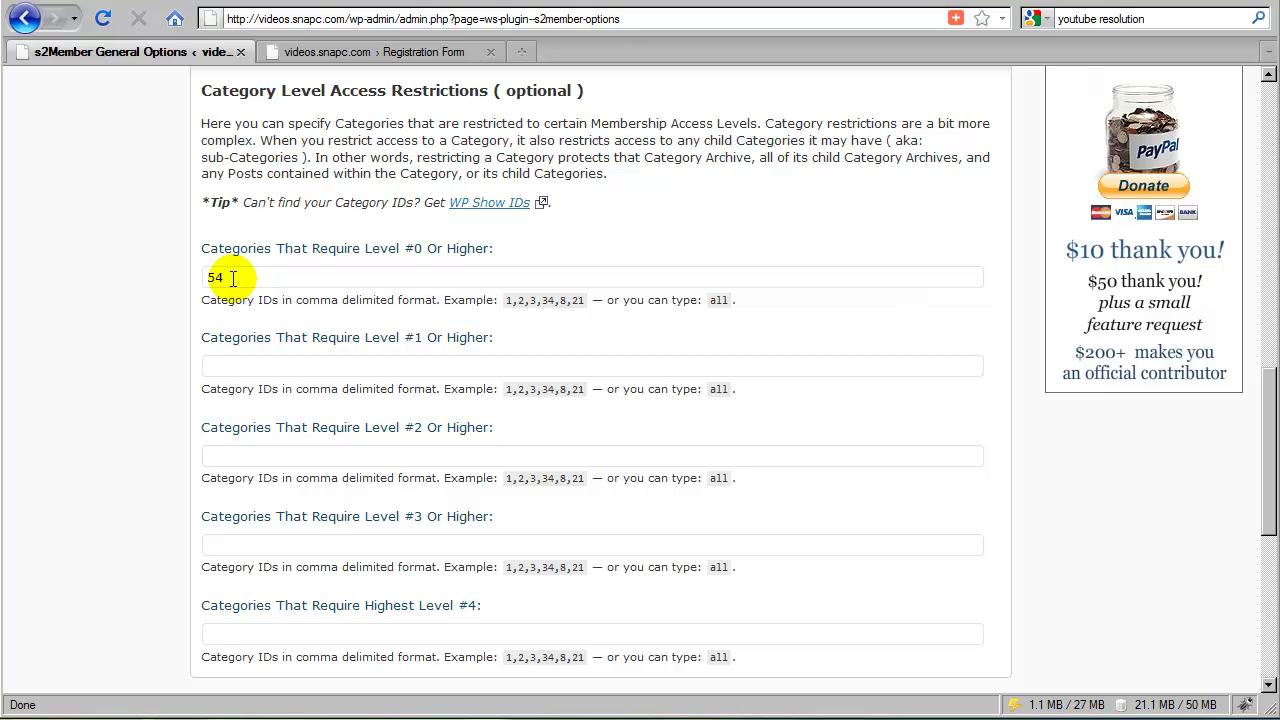
{"action": "left_click", "coordinate": [230, 279]}
{"action": "left_click", "coordinate": [265, 312]}
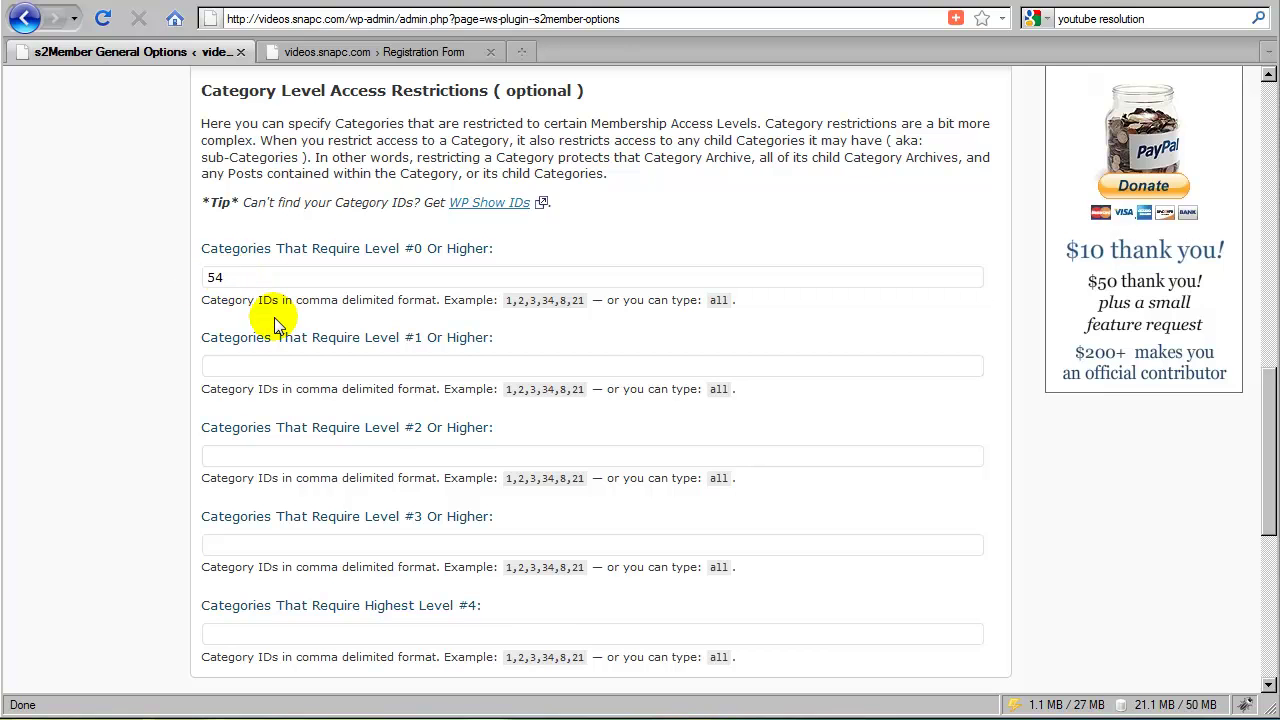
{"action": "left_click", "coordinate": [250, 285]}
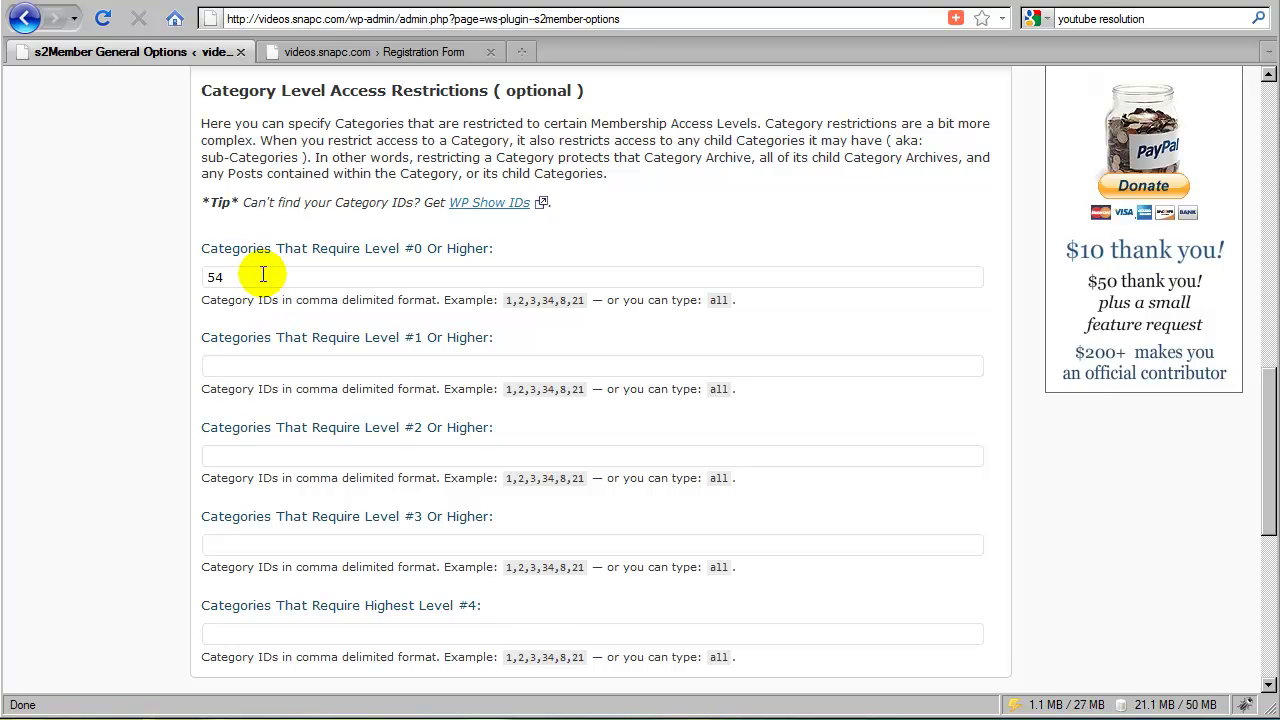
{"action": "left_click_drag", "start_coordinate": [231, 277], "coordinate": [192, 277]}
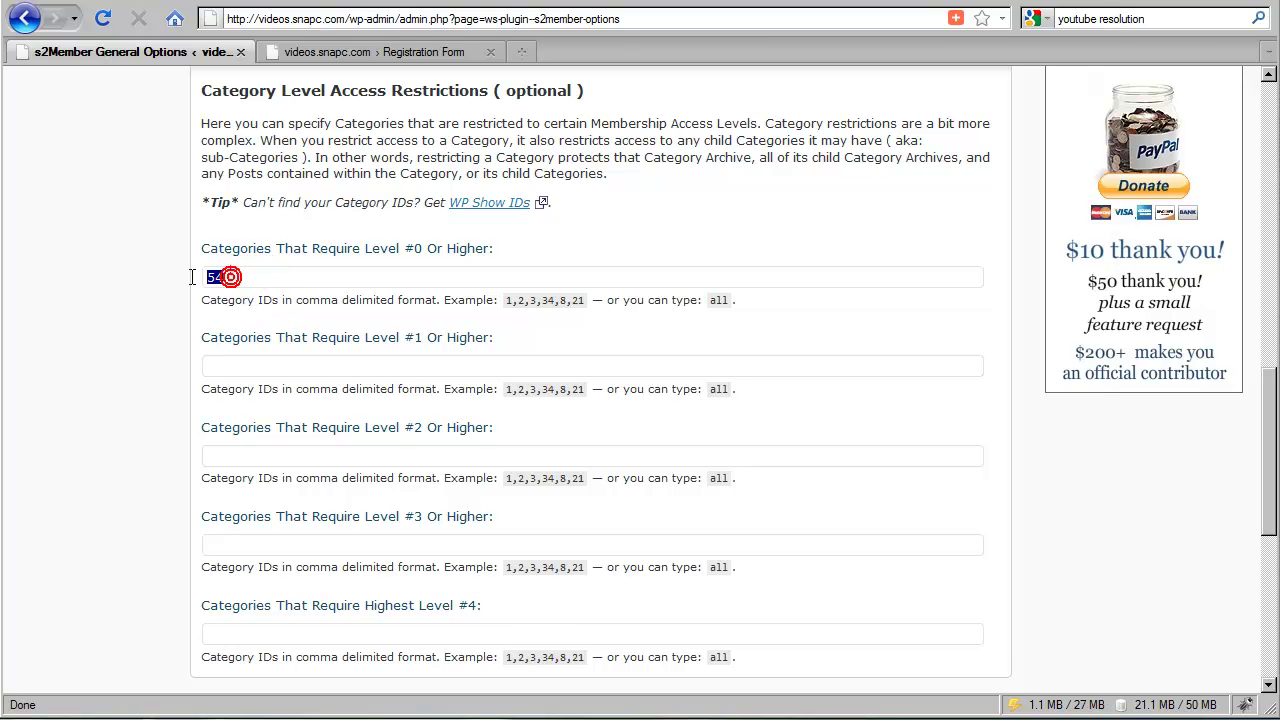
{"action": "left_click", "coordinate": [278, 322]}
{"action": "scroll", "coordinate": [335, 393], "scroll_direction": "up", "scroll_amount": 2}
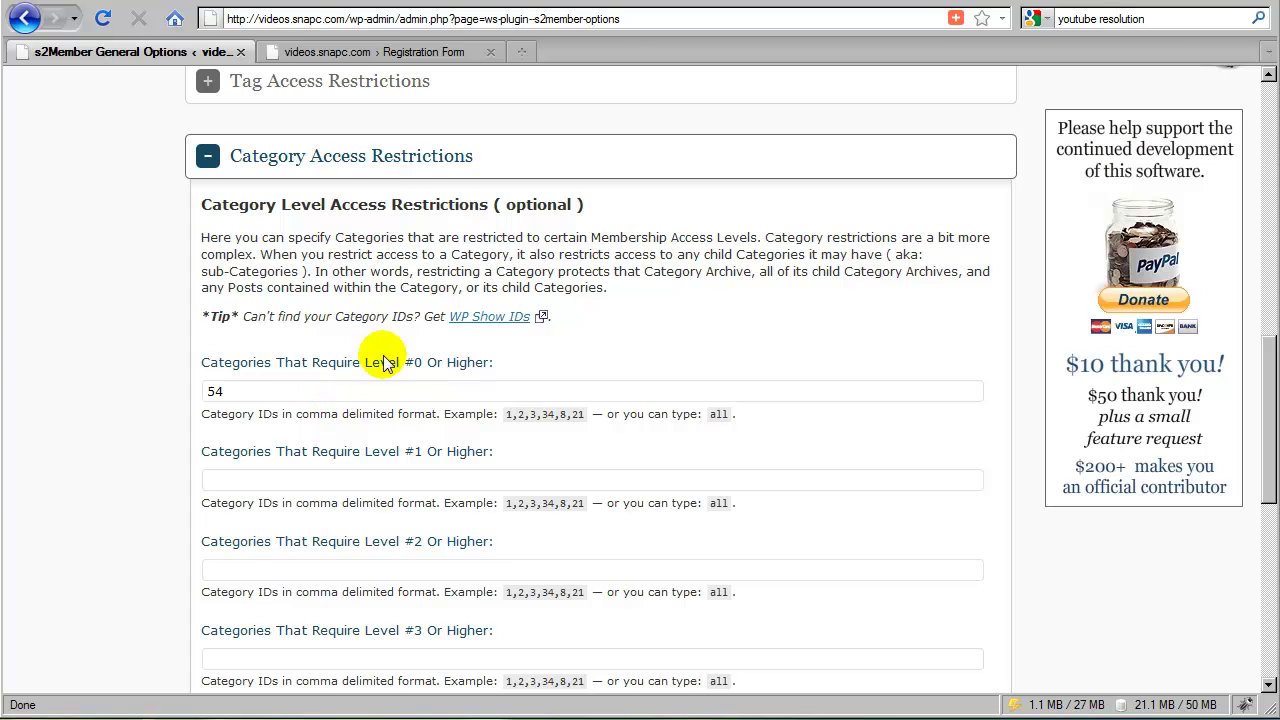
Step: Swap Category for URI Access Restrictions and start typing /activity/ in the Level #0 list
{"action": "left_click", "coordinate": [387, 168]}
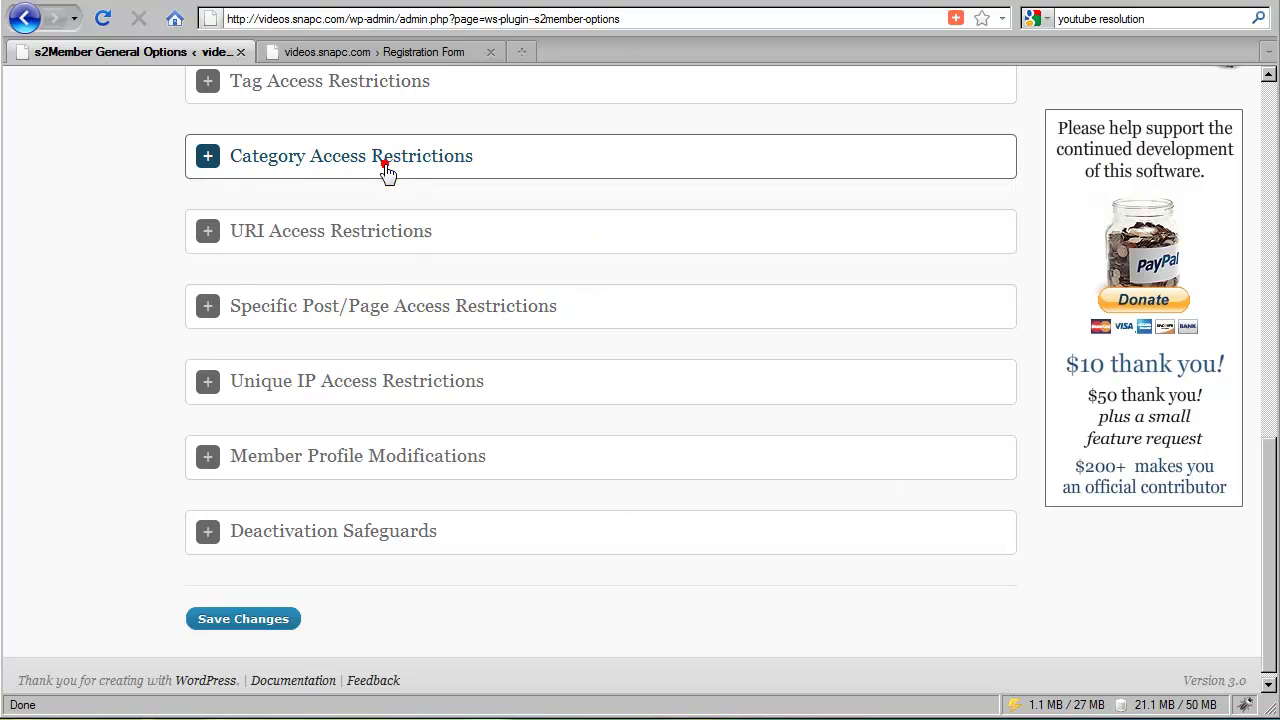
{"action": "left_click", "coordinate": [387, 248]}
{"action": "scroll", "coordinate": [390, 250], "scroll_direction": "down", "scroll_amount": 2}
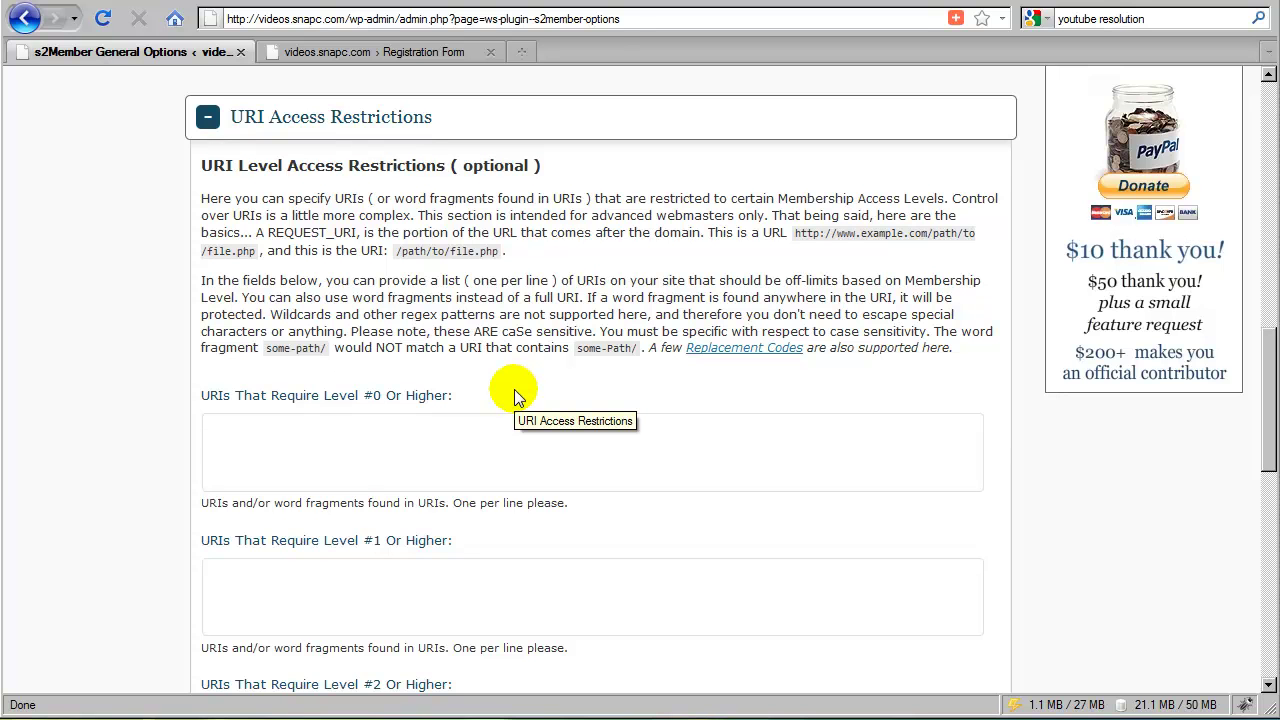
{"action": "scroll", "coordinate": [378, 362], "scroll_direction": "up", "scroll_amount": 20}
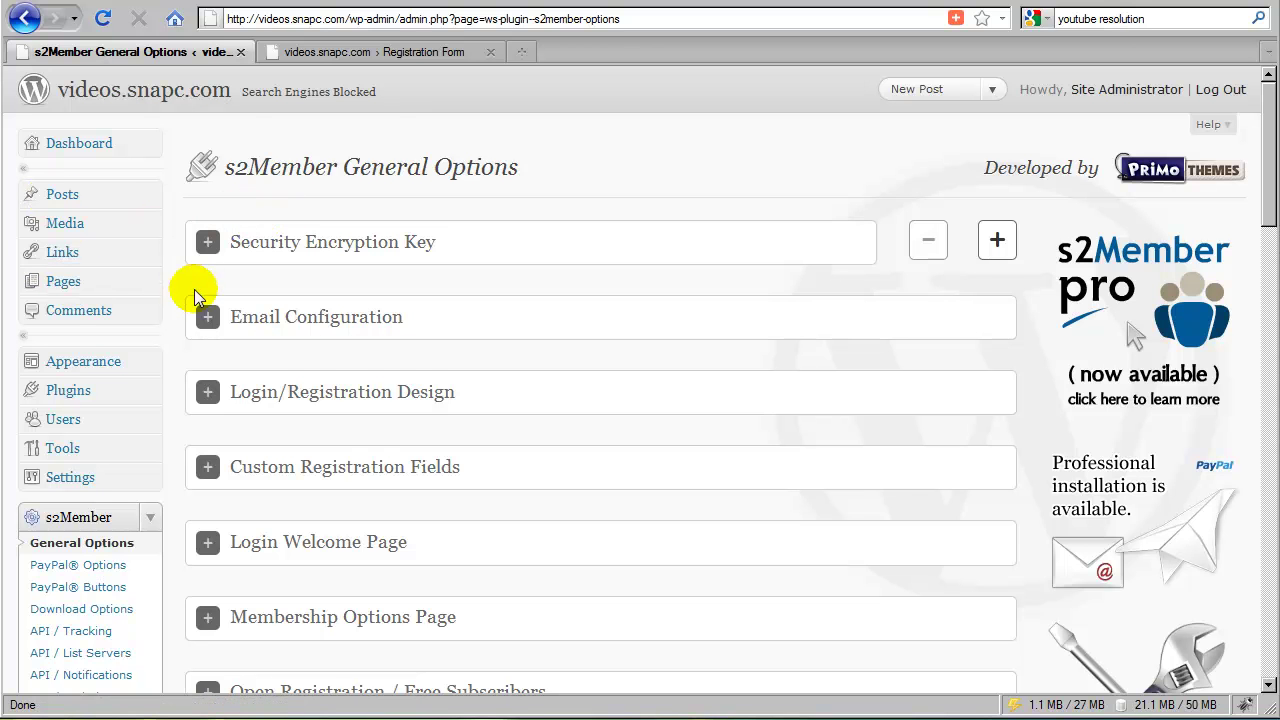
{"action": "scroll", "coordinate": [243, 314], "scroll_direction": "down", "scroll_amount": 18}
{"action": "scroll", "coordinate": [372, 326], "scroll_direction": "down", "scroll_amount": 2}
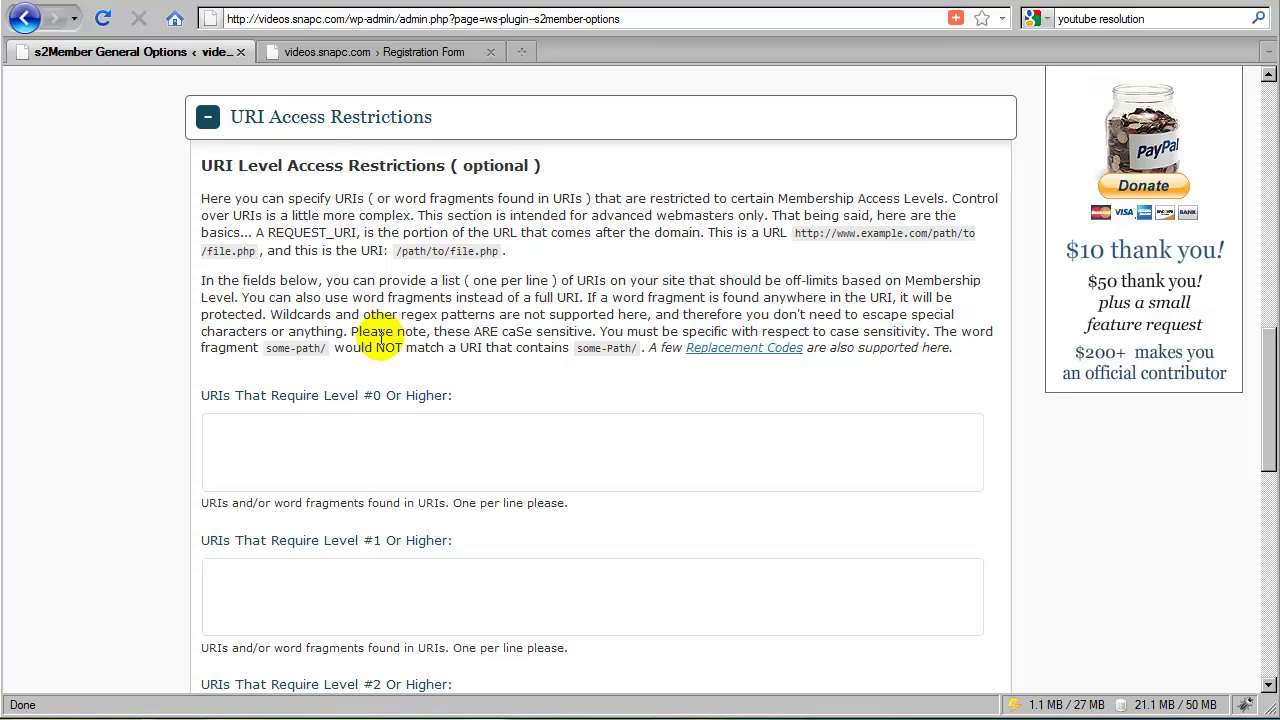
{"action": "left_click", "coordinate": [419, 430]}
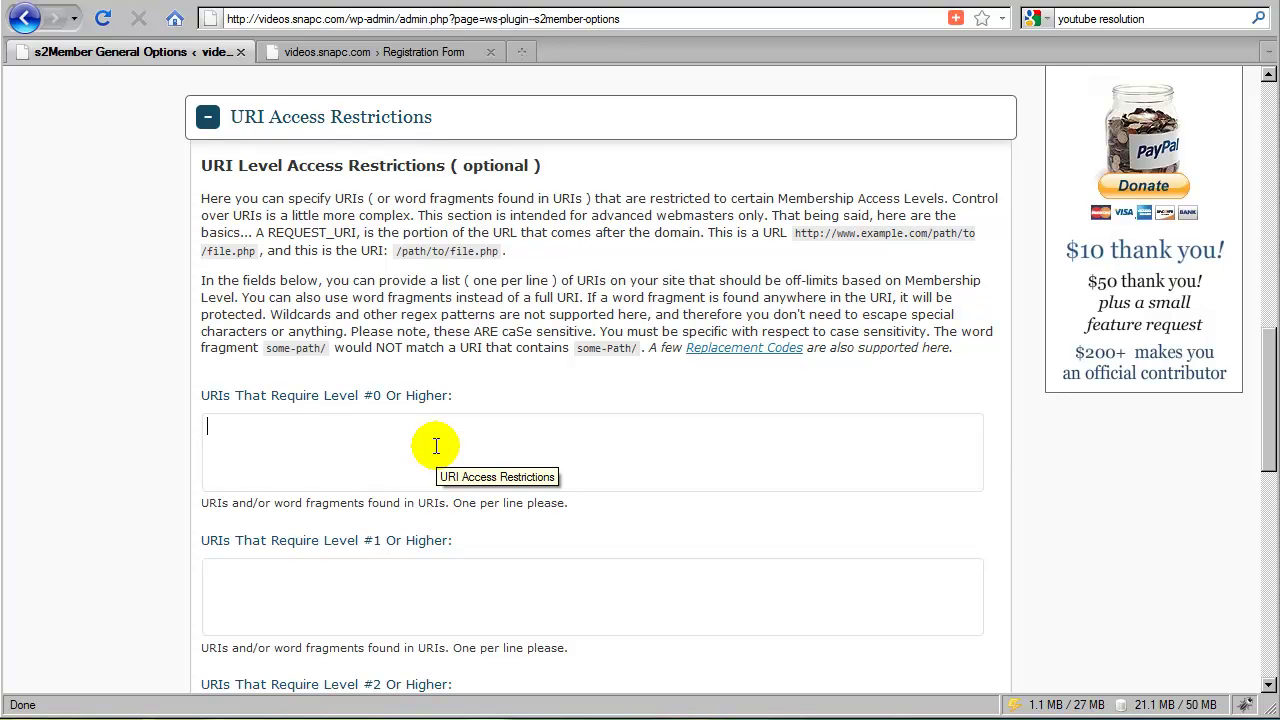
{"action": "type", "text": "/activity/"}
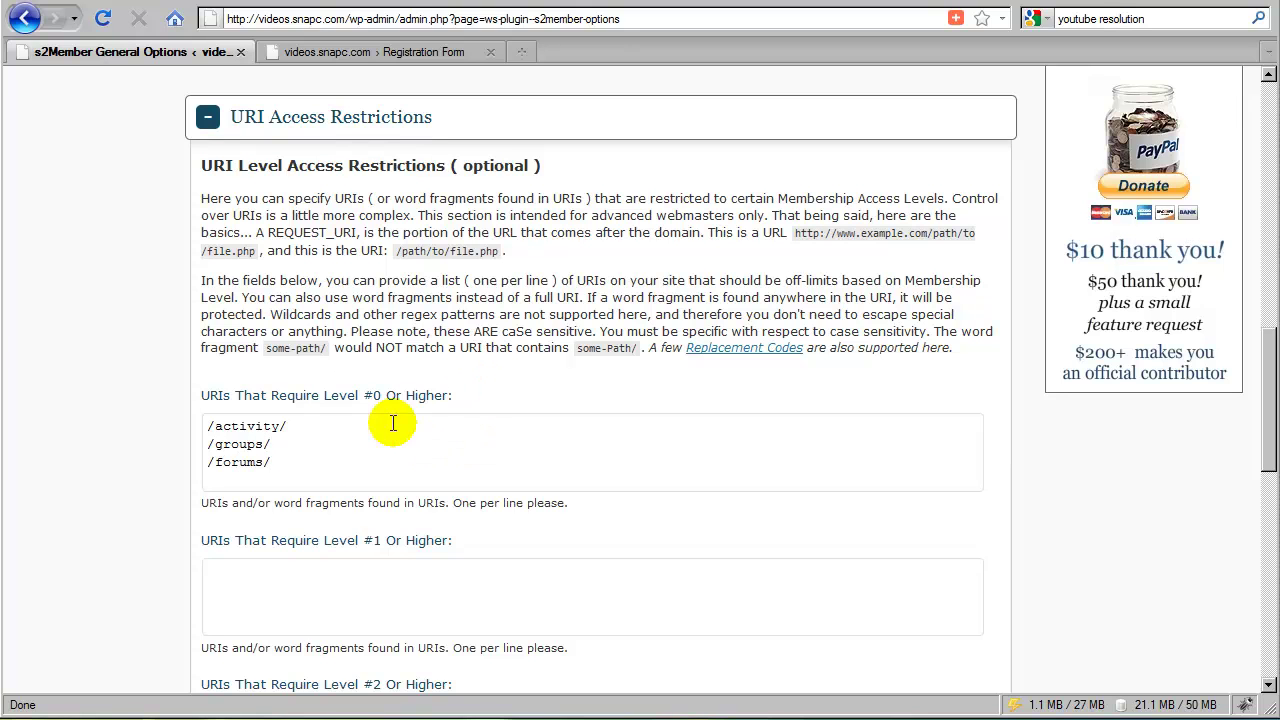
{"action": "scroll", "coordinate": [214, 388], "scroll_direction": "up", "scroll_amount": 5}
{"action": "scroll", "coordinate": [210, 393], "scroll_direction": "up", "scroll_amount": 4}
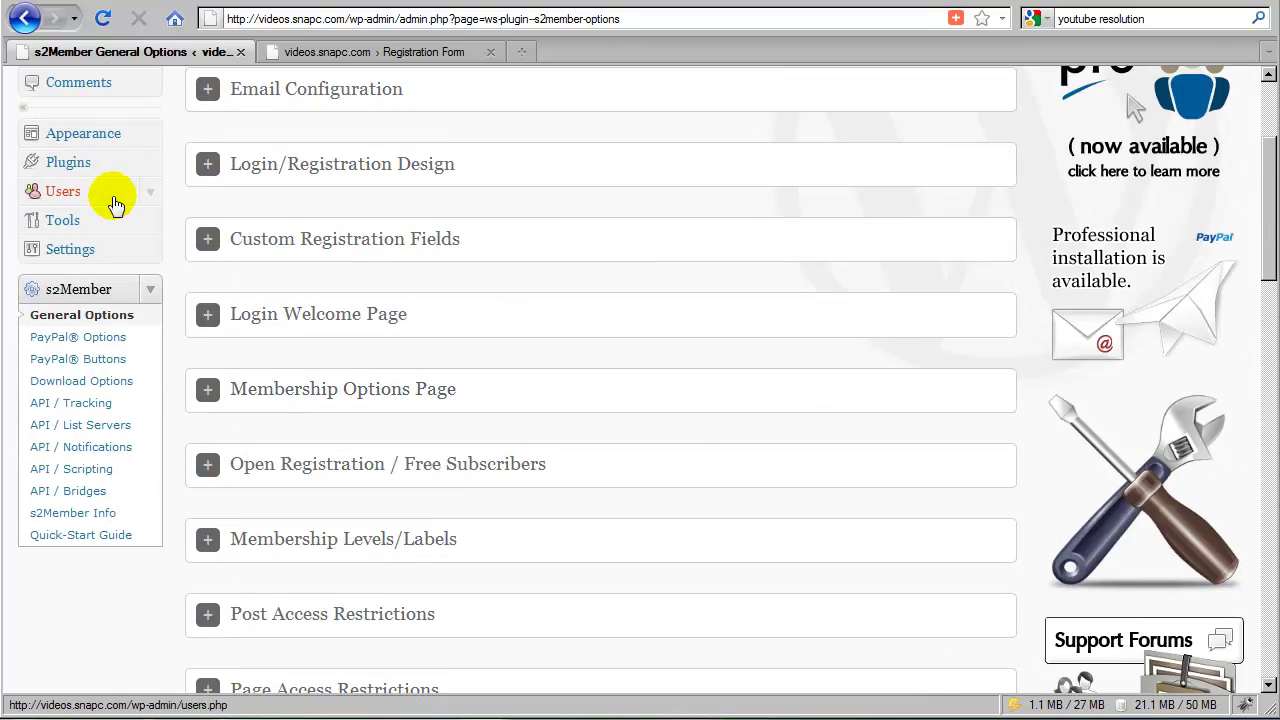
{"action": "scroll", "coordinate": [191, 366], "scroll_direction": "down", "scroll_amount": 8}
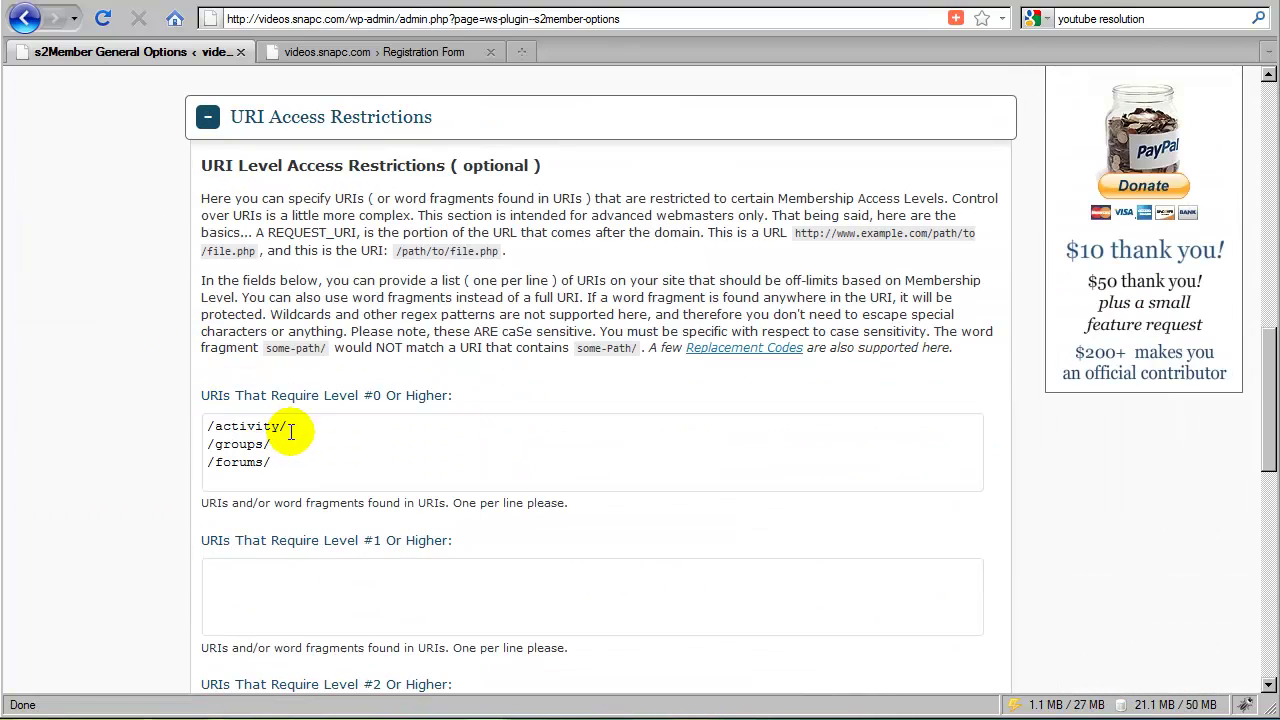
{"action": "left_click", "coordinate": [289, 427]}
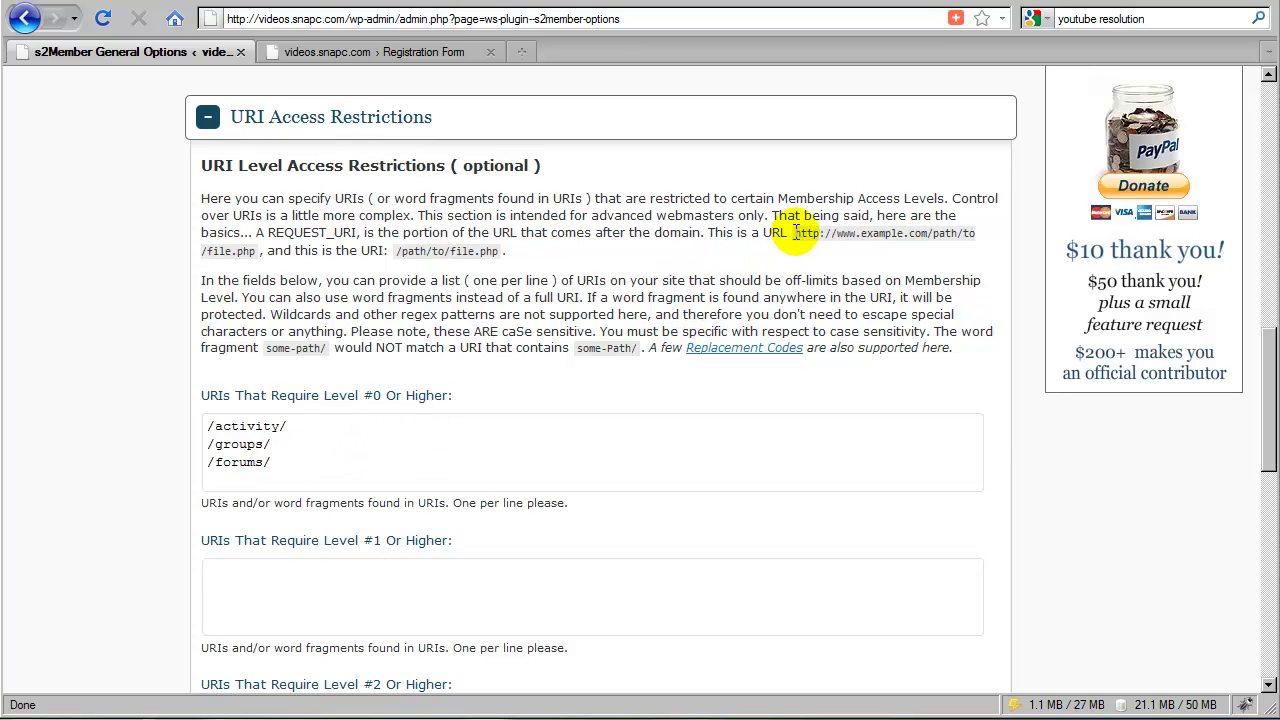
{"action": "left_click_drag", "start_coordinate": [796, 232], "coordinate": [914, 233]}
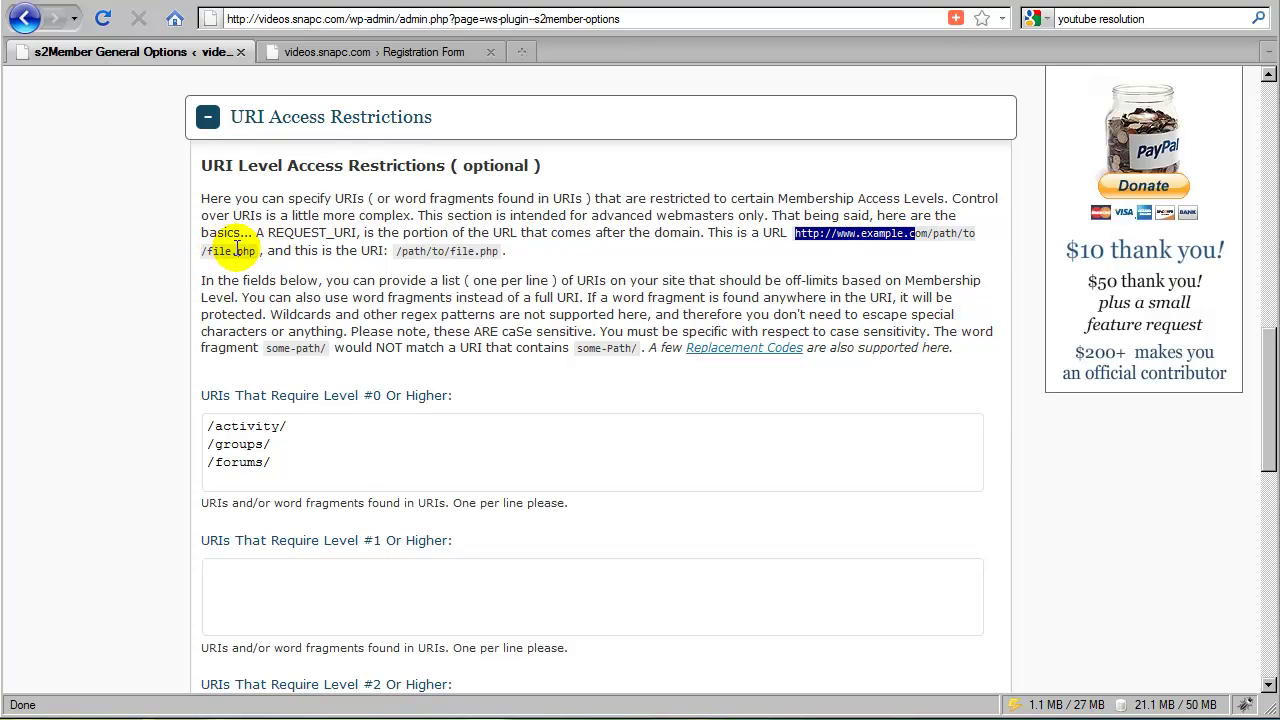
{"action": "left_click_drag", "start_coordinate": [395, 251], "coordinate": [499, 253]}
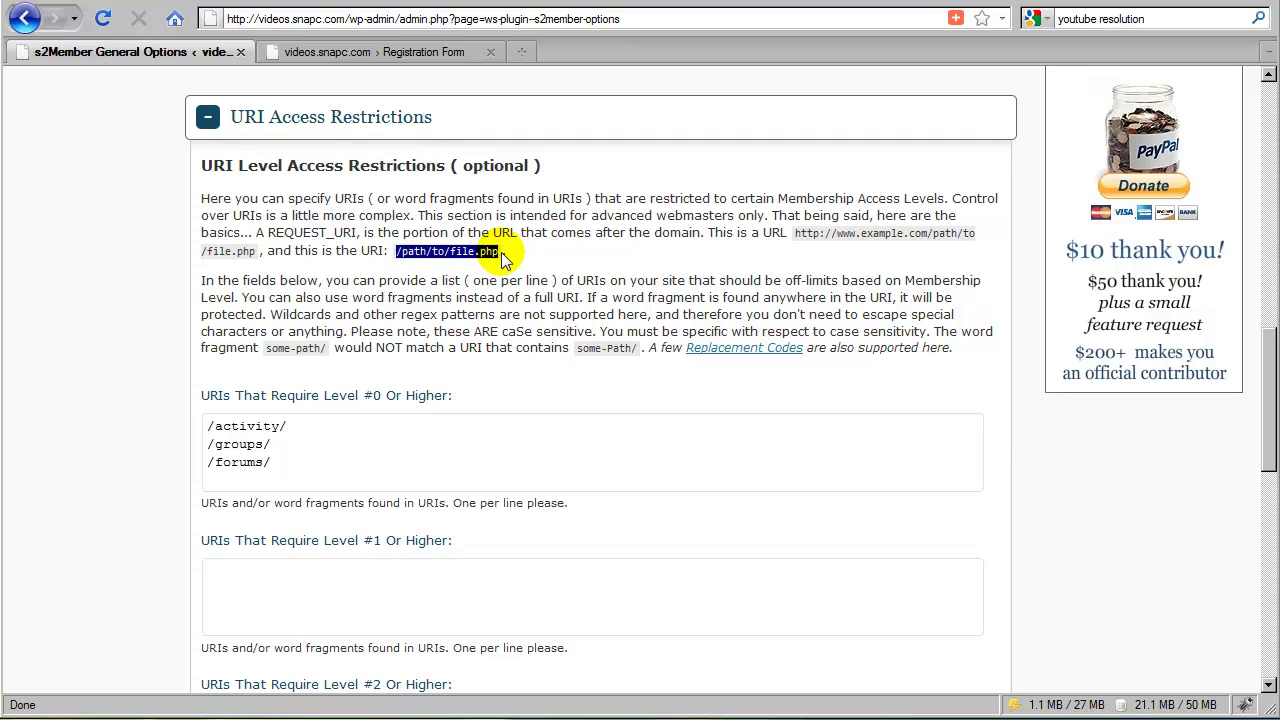
{"action": "left_click", "coordinate": [397, 251]}
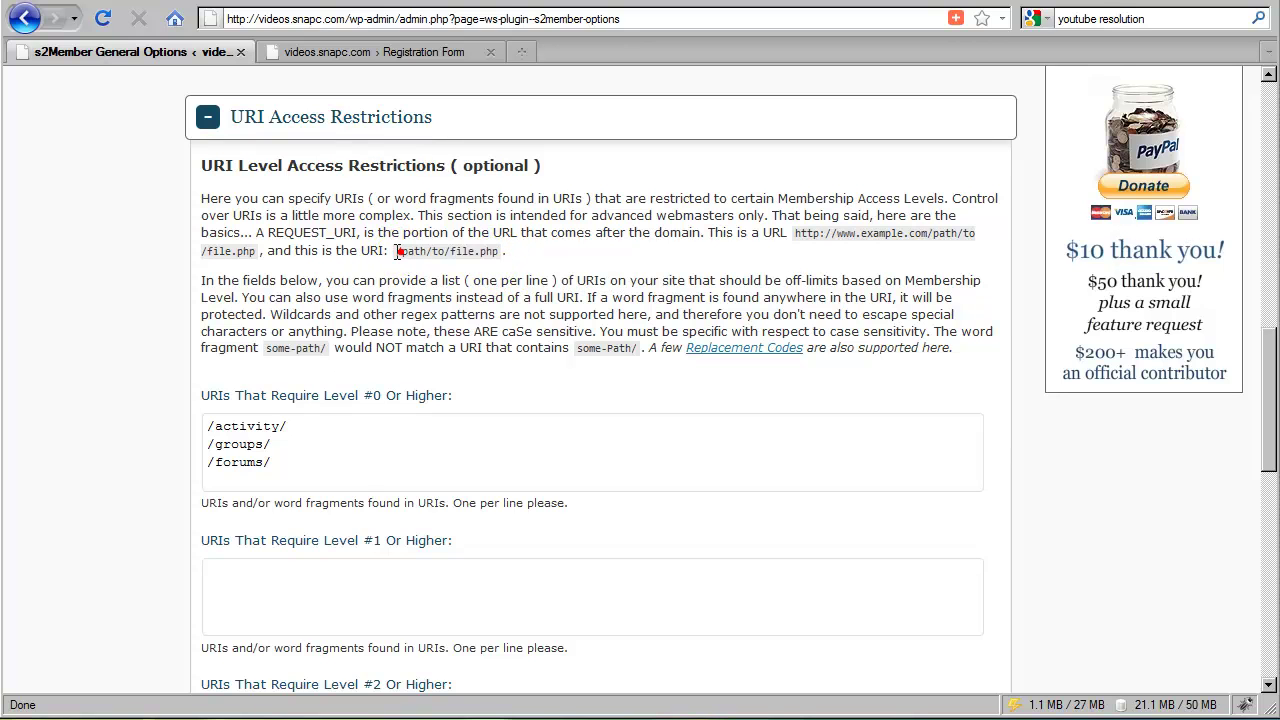
{"action": "left_click_drag", "start_coordinate": [413, 251], "coordinate": [495, 251]}
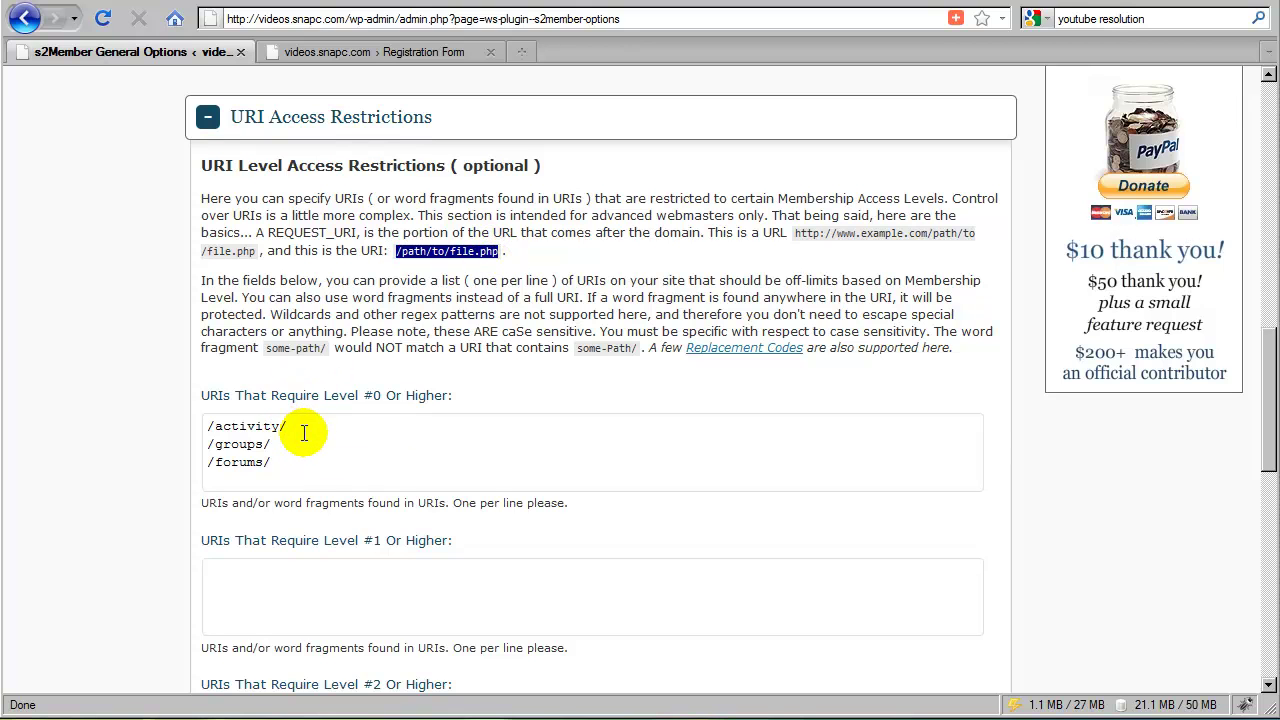
{"action": "left_click", "coordinate": [446, 268]}
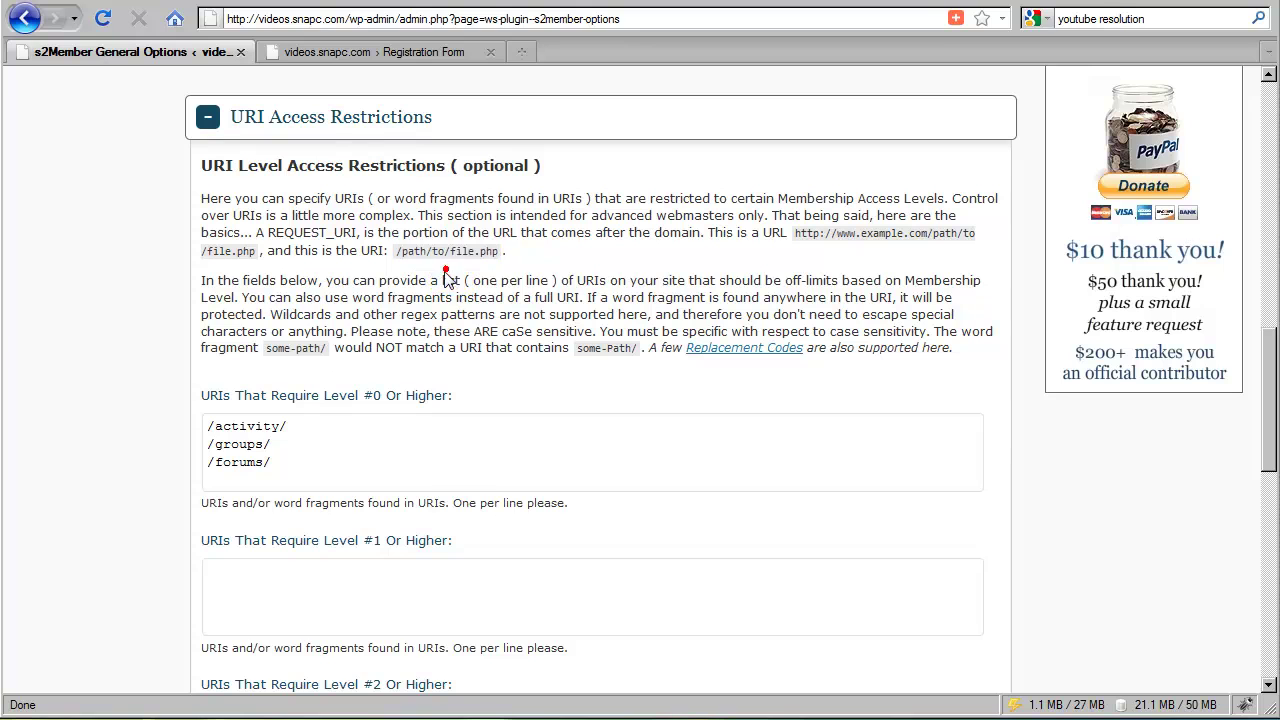
{"action": "left_click", "coordinate": [239, 427]}
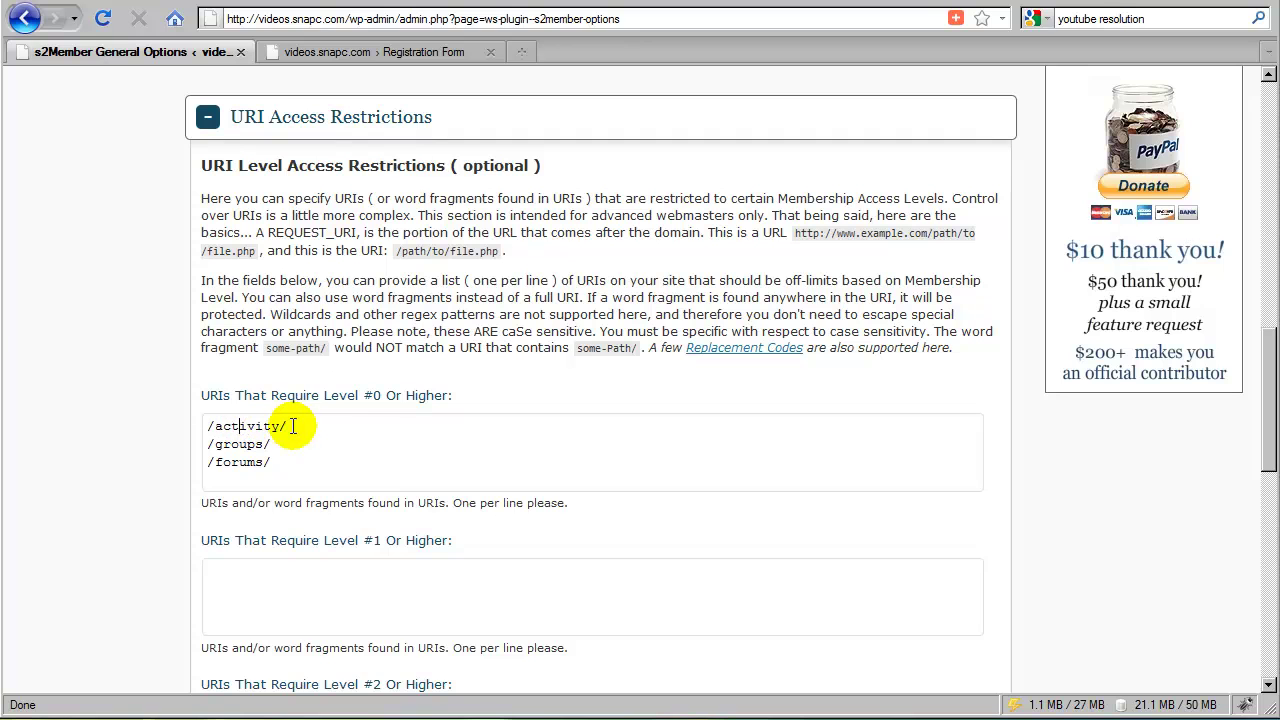
{"action": "left_click_drag", "start_coordinate": [288, 427], "coordinate": [207, 427]}
{"action": "left_click", "coordinate": [306, 425]}
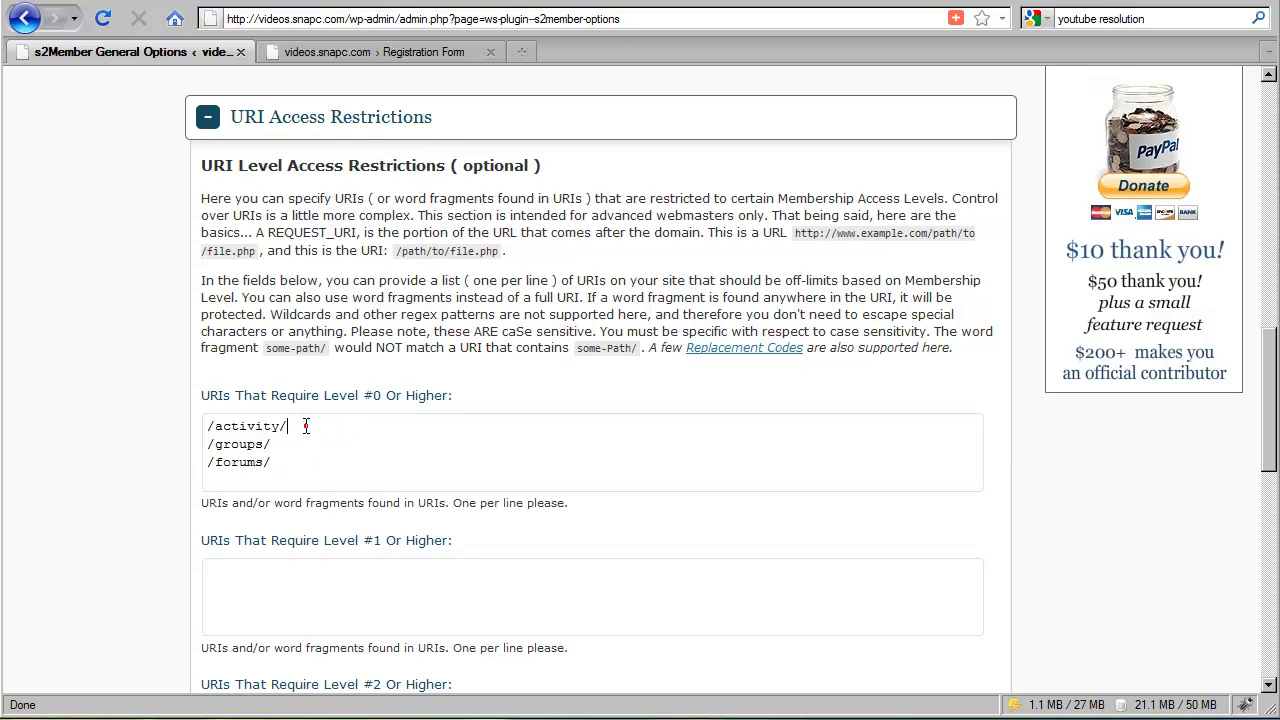
{"action": "left_click_drag", "start_coordinate": [304, 426], "coordinate": [207, 427]}
{"action": "left_click", "coordinate": [299, 426]}
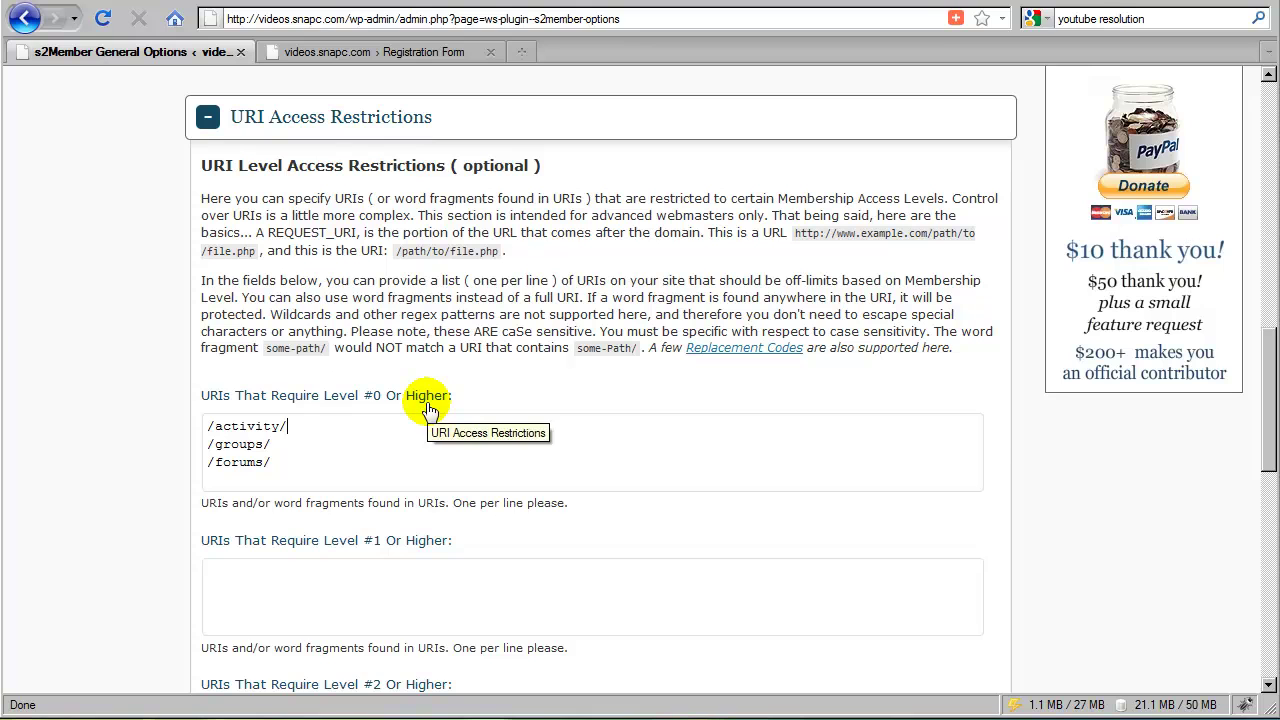
{"action": "left_click", "coordinate": [278, 444]}
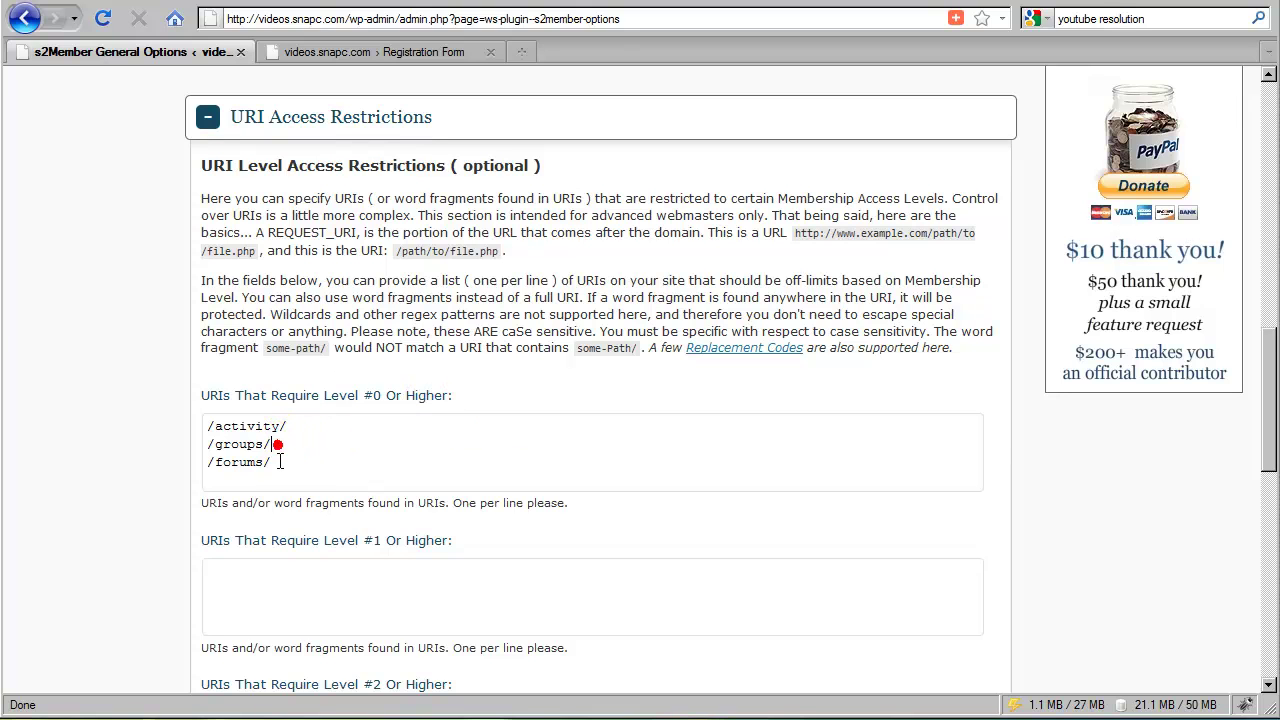
{"action": "left_click", "coordinate": [282, 444]}
{"action": "left_click", "coordinate": [289, 426]}
{"action": "left_click", "coordinate": [283, 444]}
{"action": "left_click", "coordinate": [284, 461]}
{"action": "left_click", "coordinate": [283, 444]}
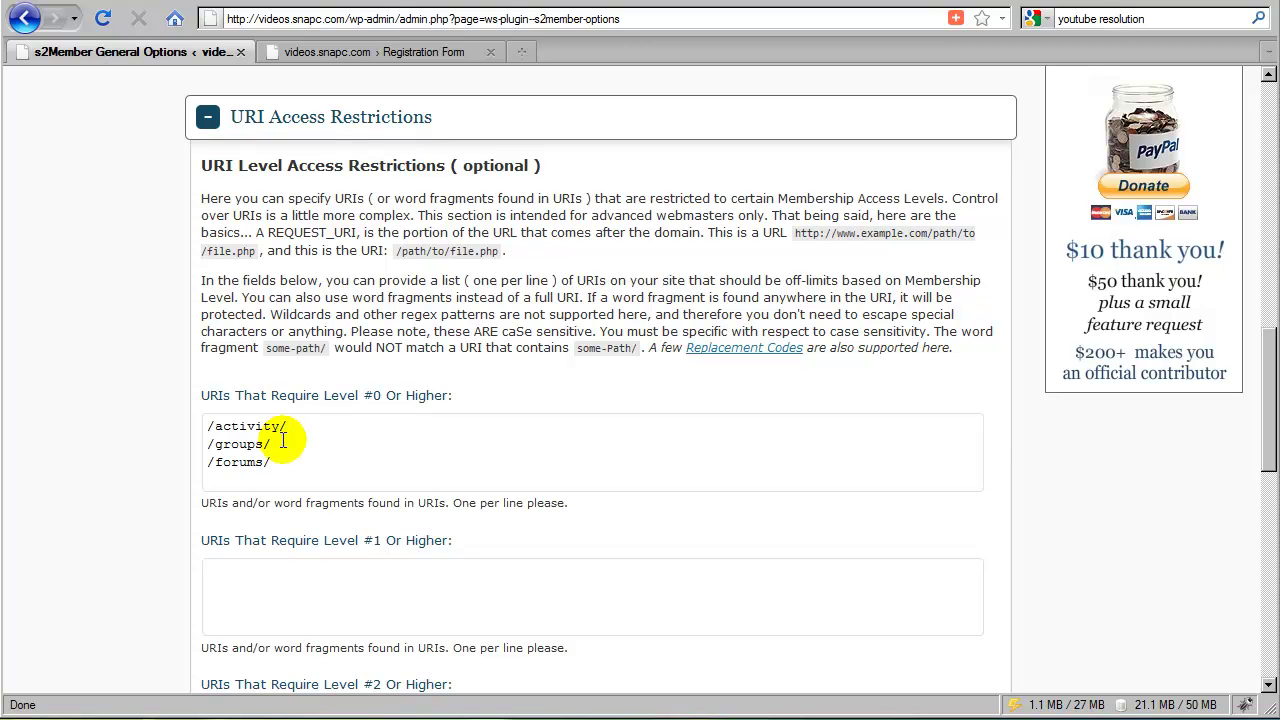
{"action": "left_click", "coordinate": [243, 428]}
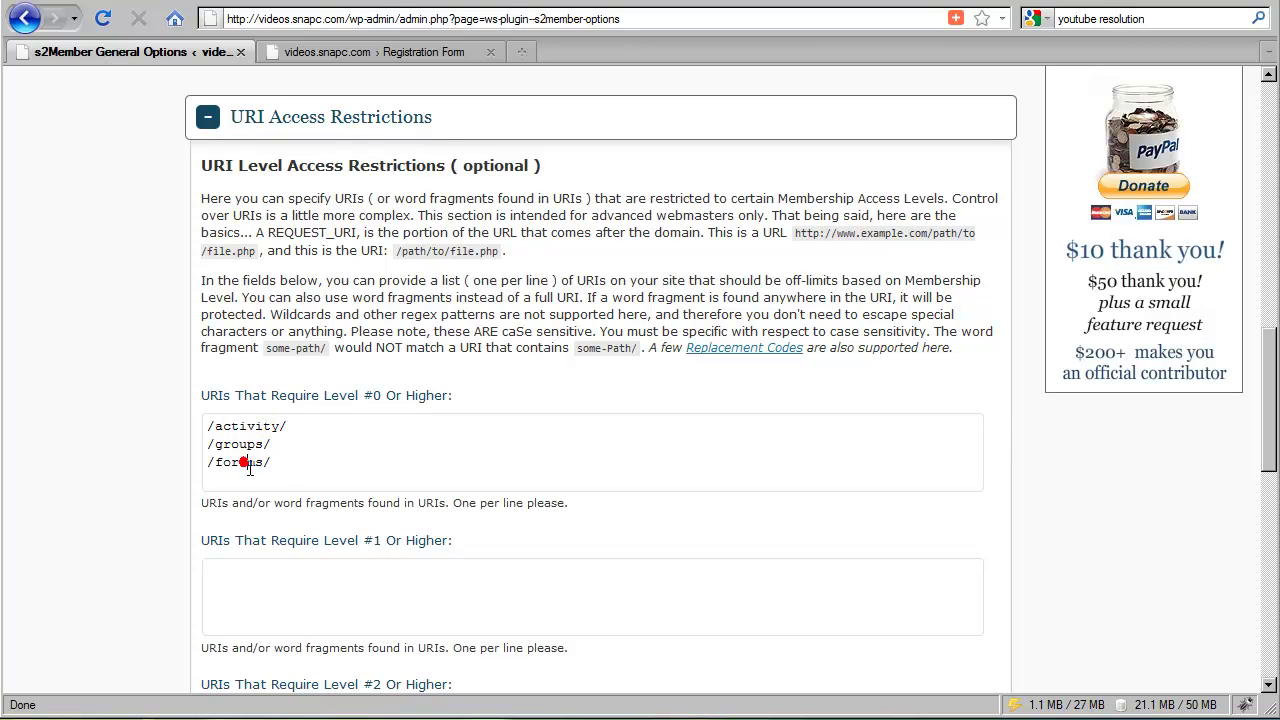
{"action": "left_click_drag", "start_coordinate": [276, 464], "coordinate": [203, 424]}
{"action": "left_click", "coordinate": [263, 430]}
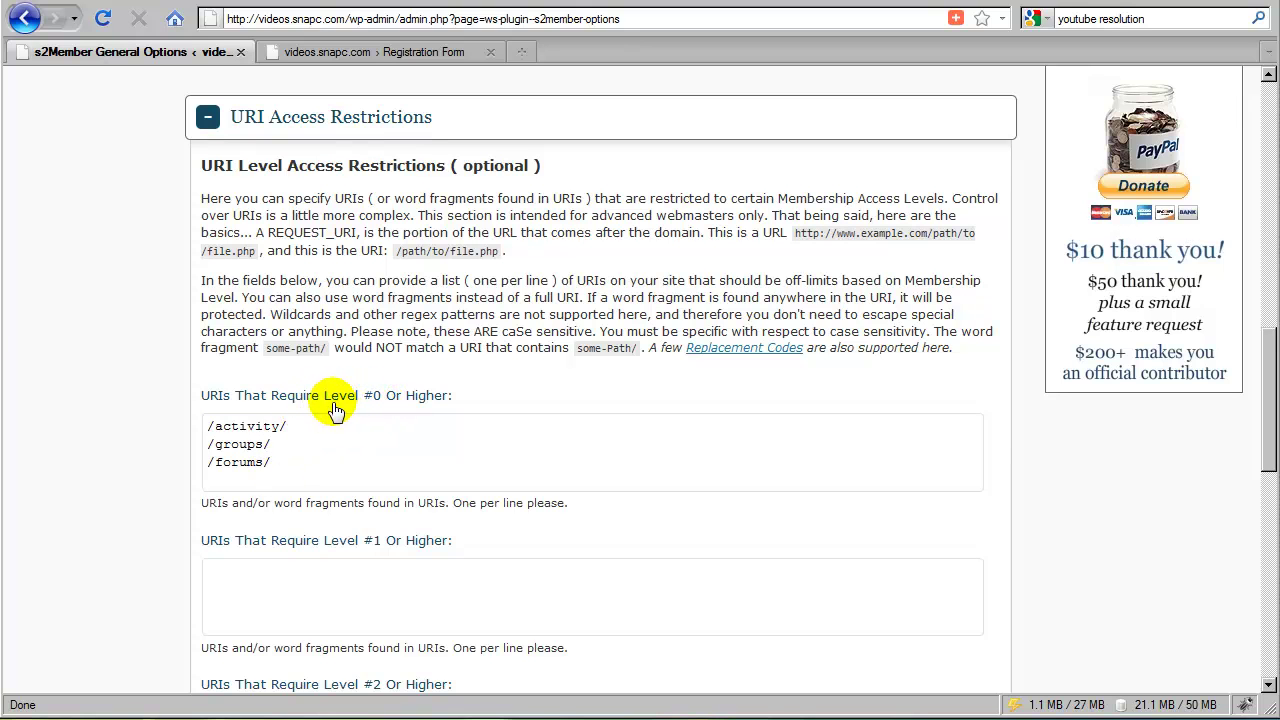
{"action": "left_click_drag", "start_coordinate": [289, 427], "coordinate": [203, 432]}
{"action": "left_click", "coordinate": [258, 428]}
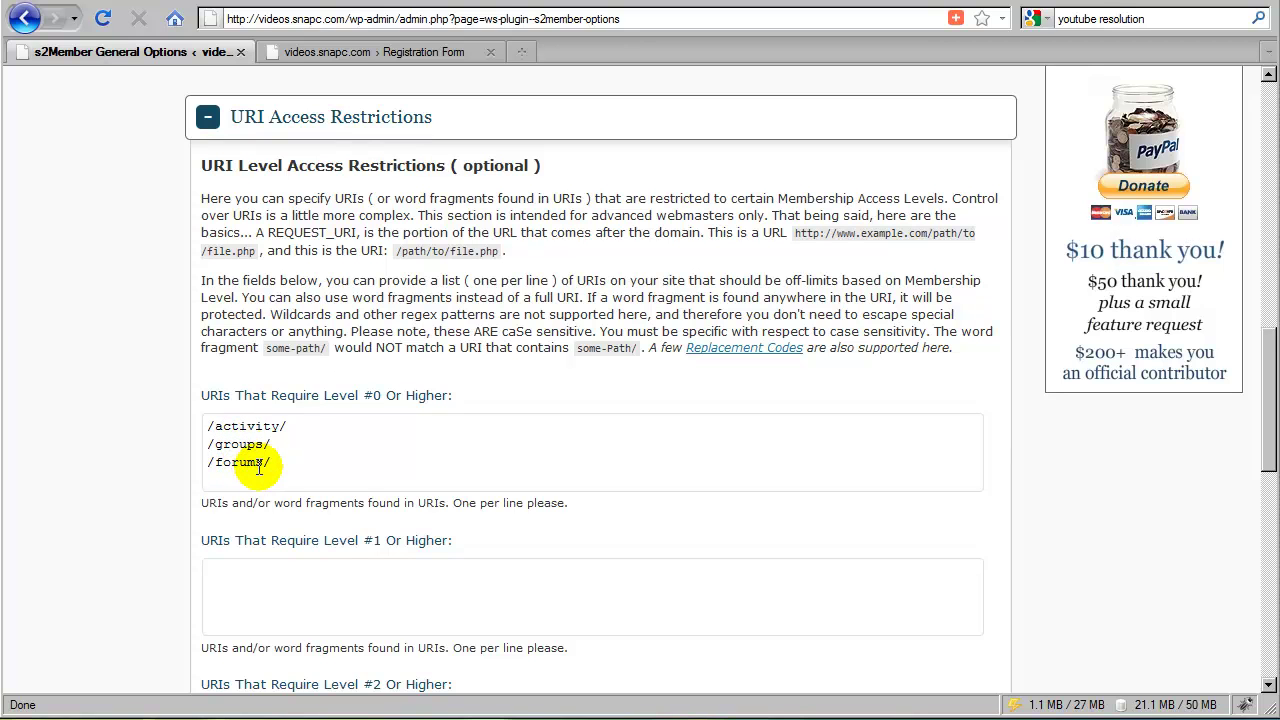
Step: Replace /activity/, /groups/ and /forums/ with a lone / and close the URI section
{"action": "left_click_drag", "start_coordinate": [276, 461], "coordinate": [215, 426]}
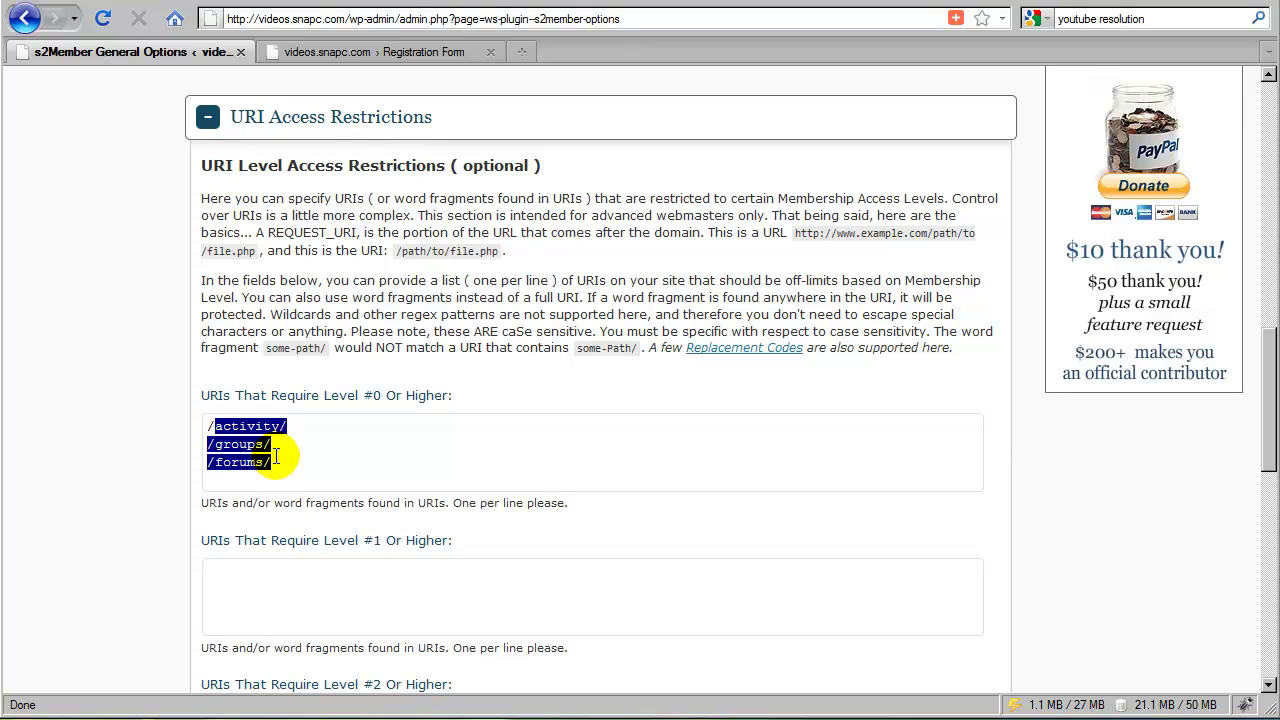
{"action": "type", "text": "/"}
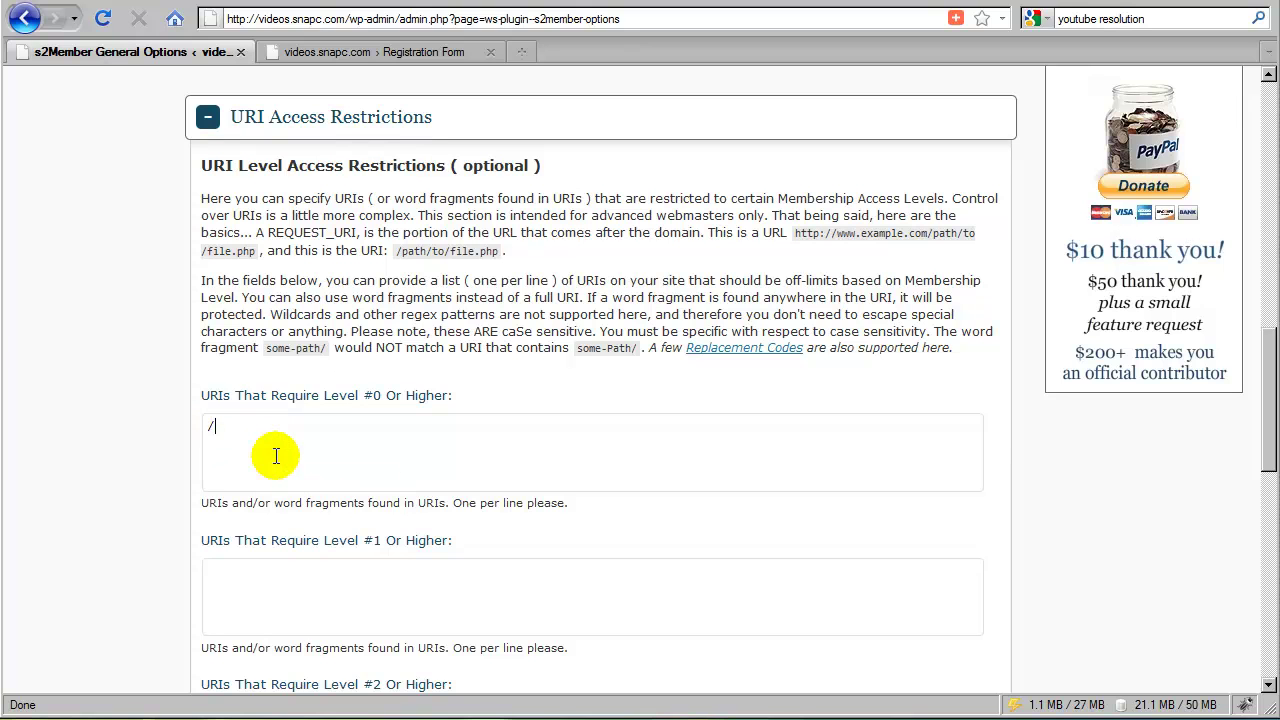
{"action": "left_click", "coordinate": [219, 428]}
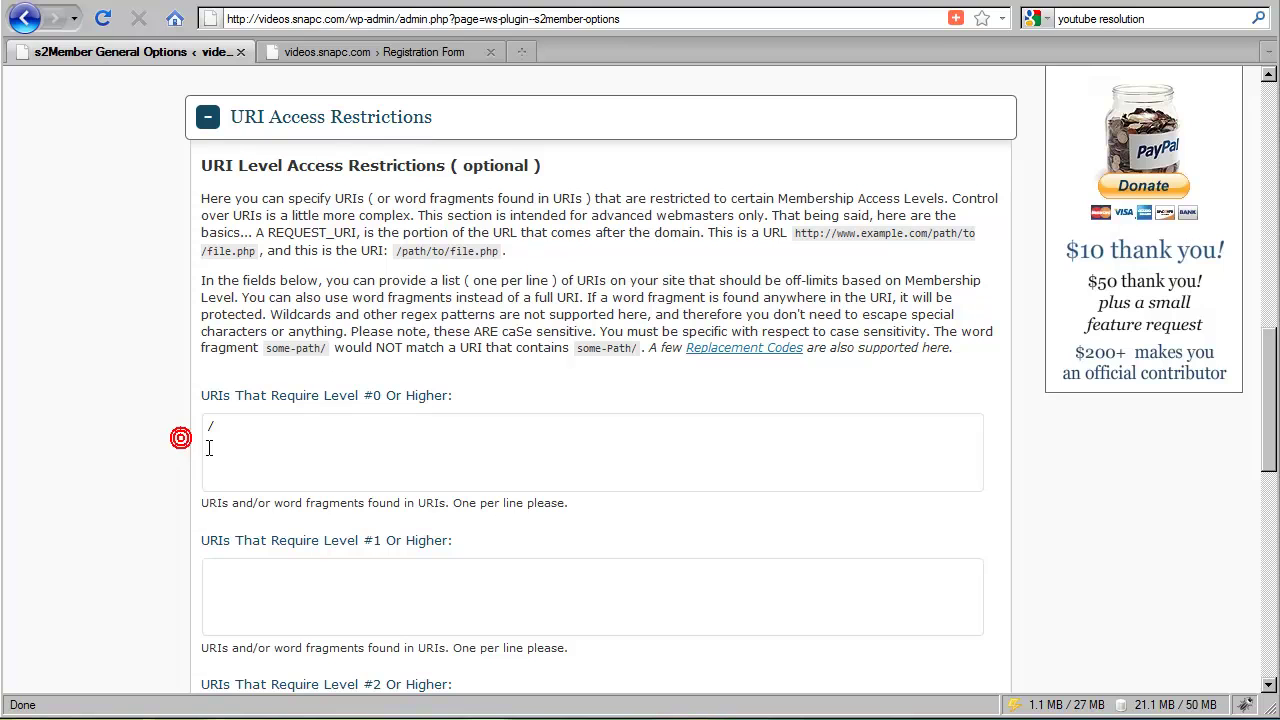
{"action": "left_click", "coordinate": [225, 425]}
{"action": "left_click", "coordinate": [187, 452]}
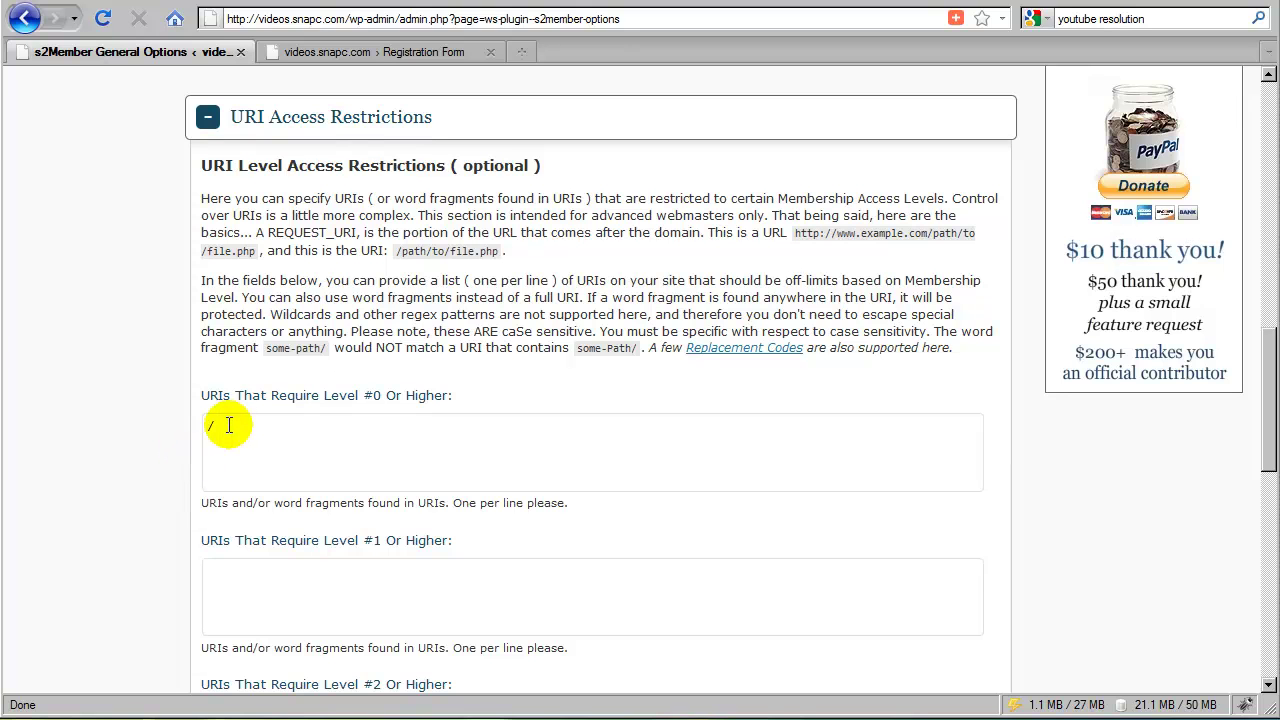
{"action": "left_click", "coordinate": [222, 425]}
{"action": "left_click", "coordinate": [291, 374]}
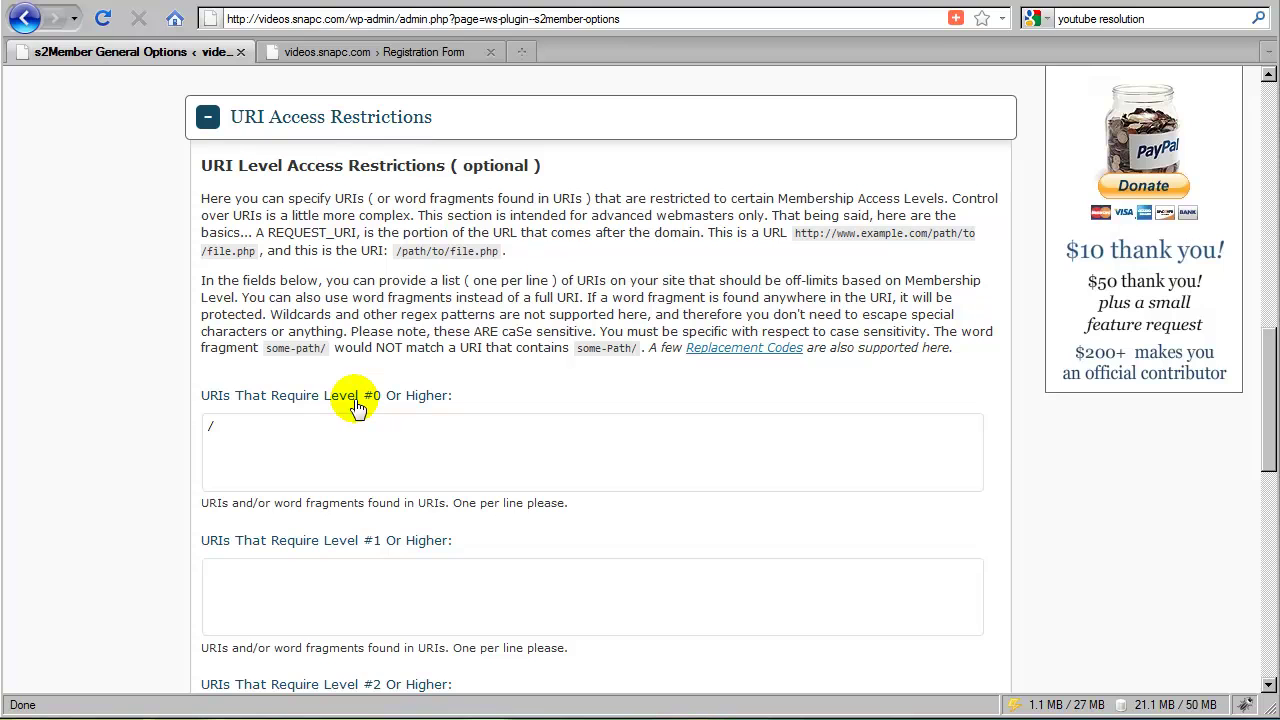
{"action": "left_click", "coordinate": [246, 434]}
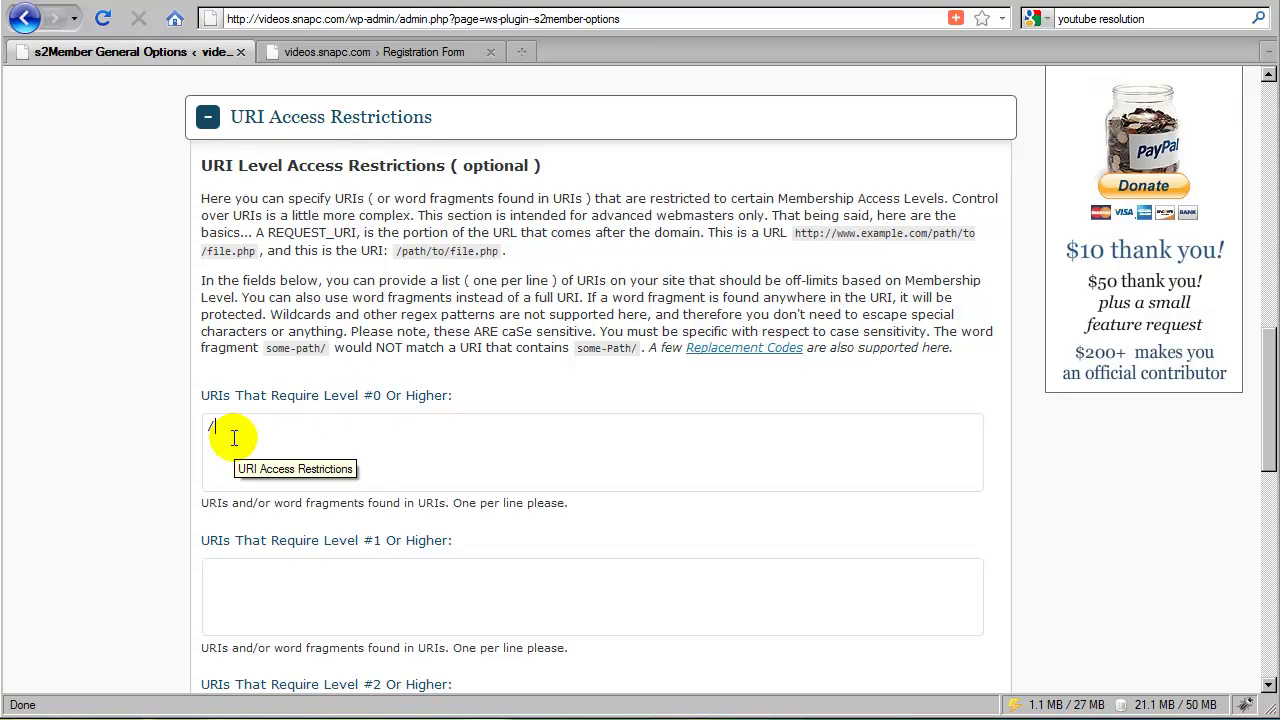
{"action": "left_click", "coordinate": [186, 434]}
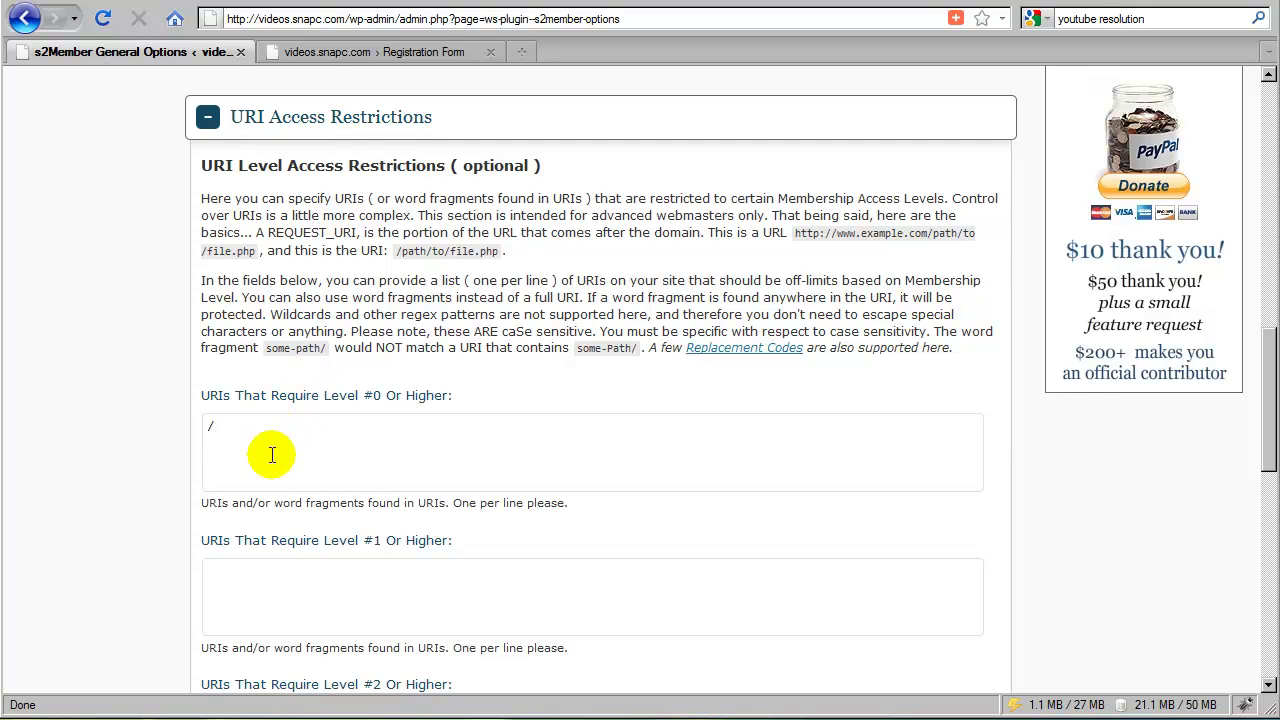
{"action": "scroll", "coordinate": [325, 475], "scroll_direction": "up", "scroll_amount": 2}
{"action": "left_click", "coordinate": [384, 244]}
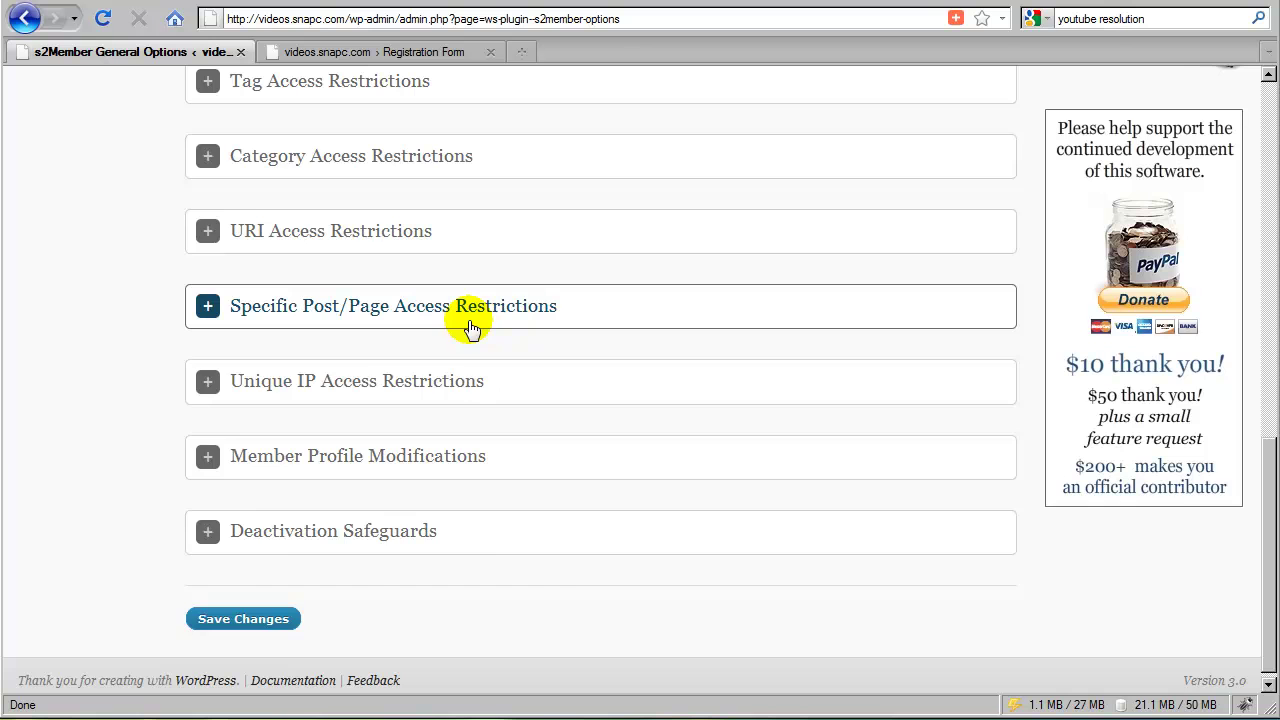
{"action": "left_click", "coordinate": [466, 330]}
{"action": "scroll", "coordinate": [440, 335], "scroll_direction": "down", "scroll_amount": 2}
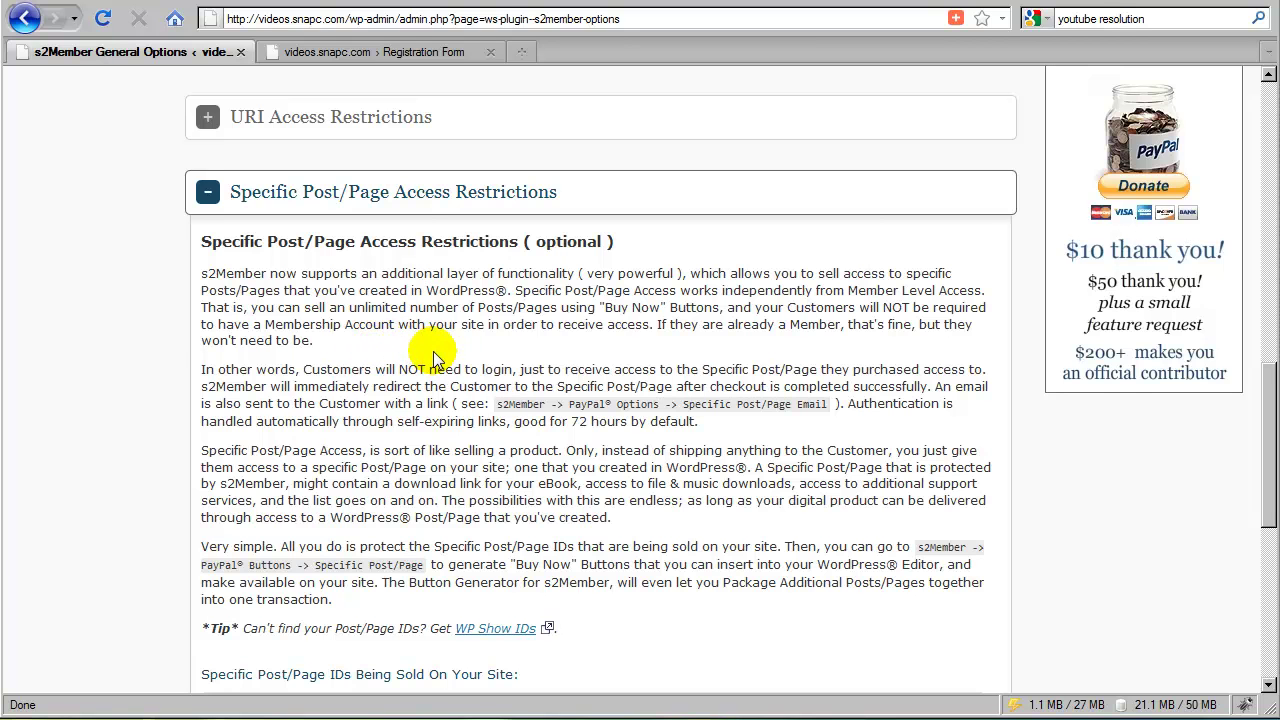
{"action": "left_click", "coordinate": [413, 192]}
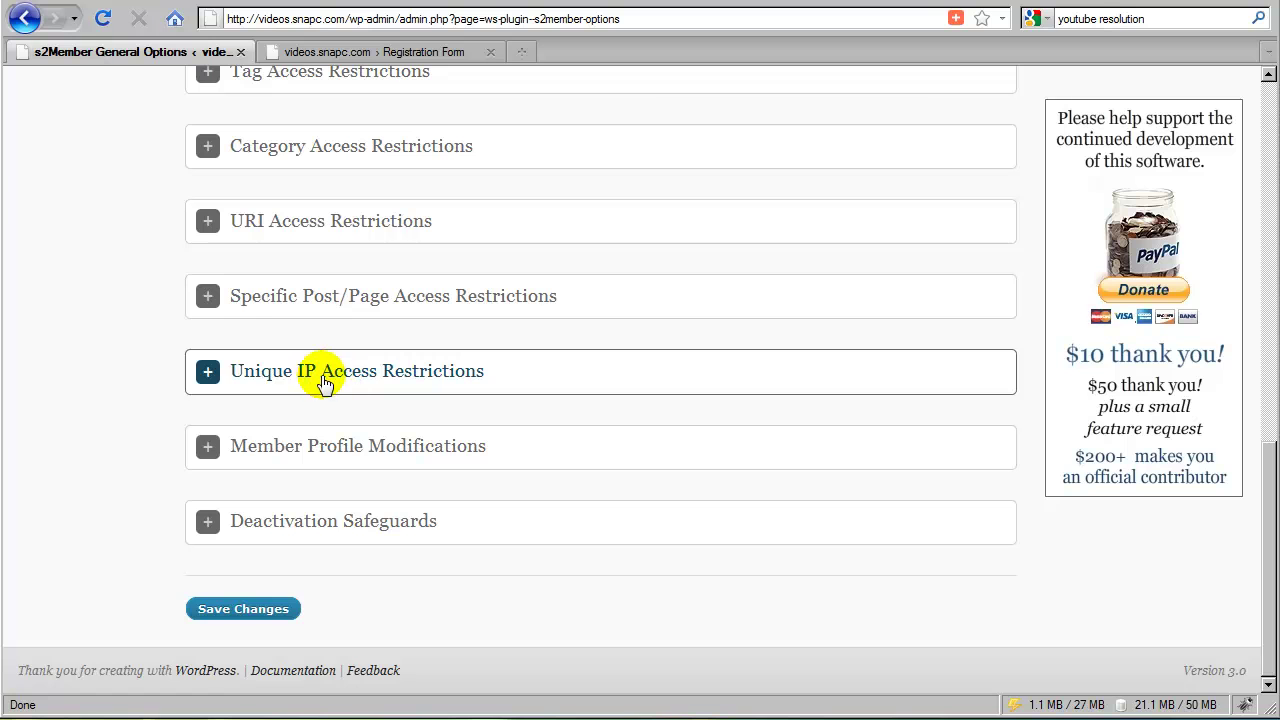
Step: Expand Unique IP Access Restrictions to show the 5-IP limit and 1-hour breach timeout
{"action": "left_click", "coordinate": [418, 380]}
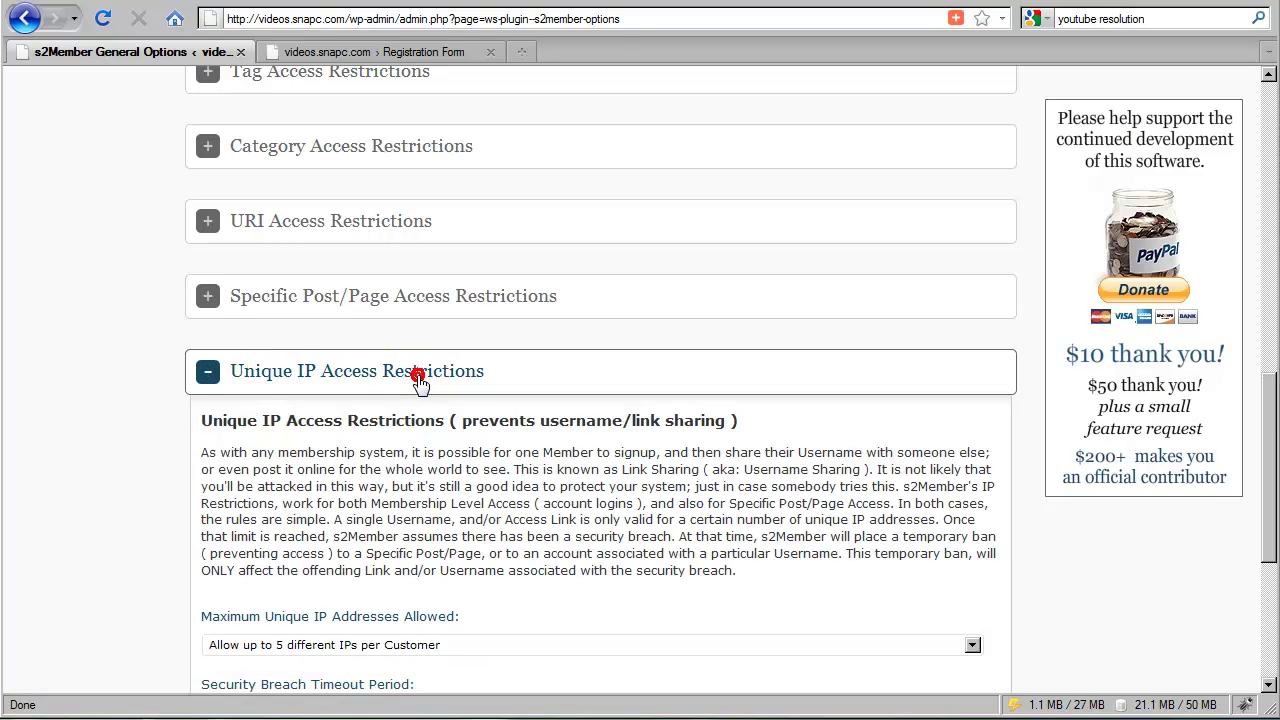
{"action": "scroll", "coordinate": [425, 375], "scroll_direction": "down", "scroll_amount": 4}
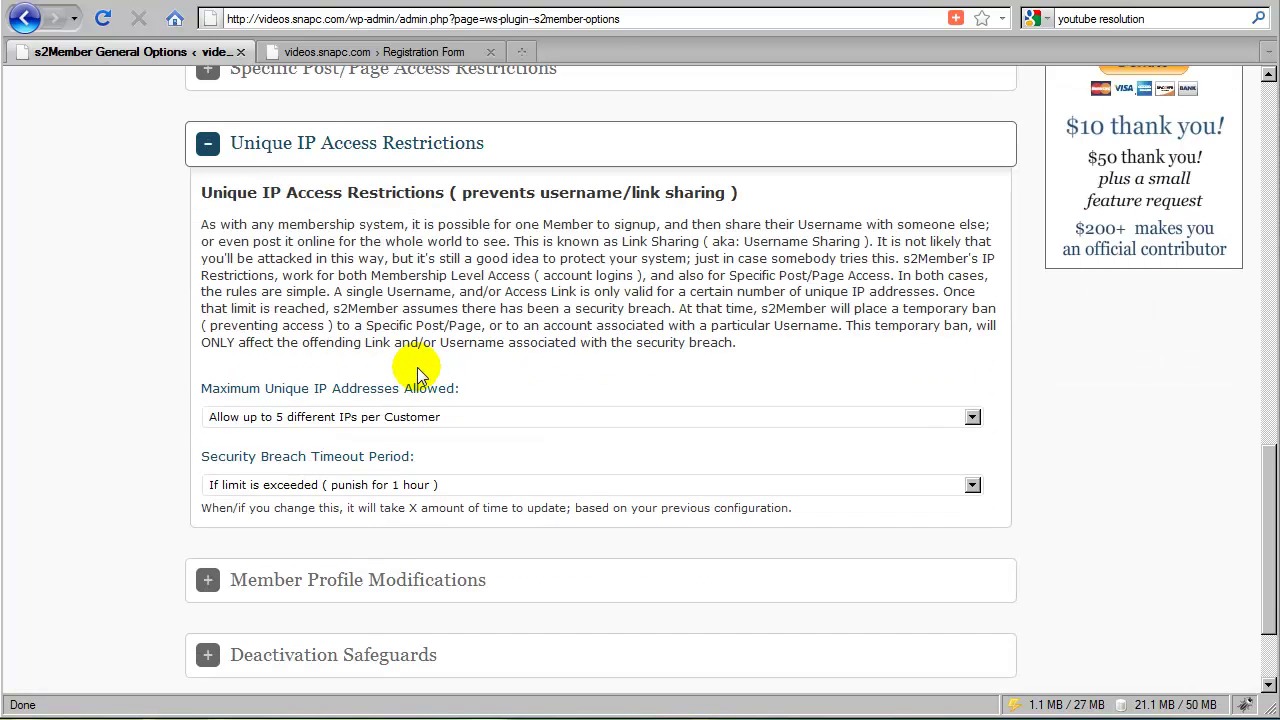